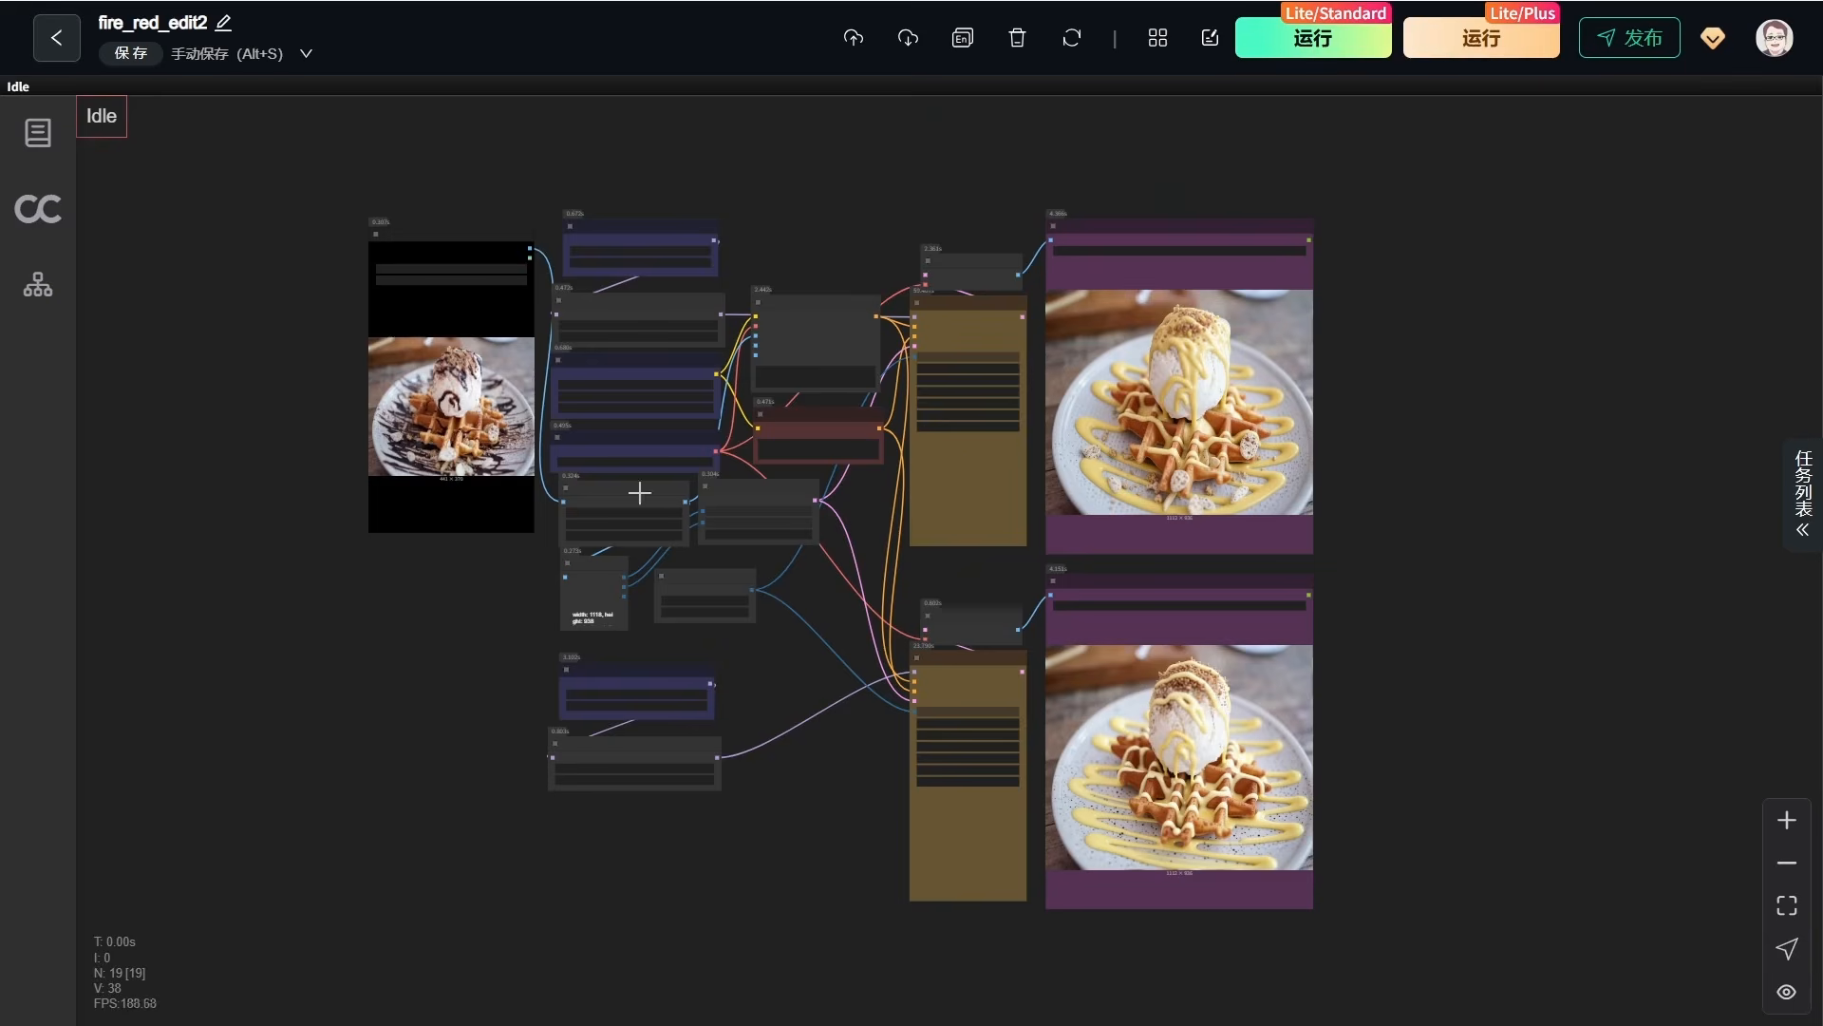
Examine the source waffle photo in the fire_red_edit2 workflow and compare it closely with the two saved result images
scroll(359, 356, up, 10)
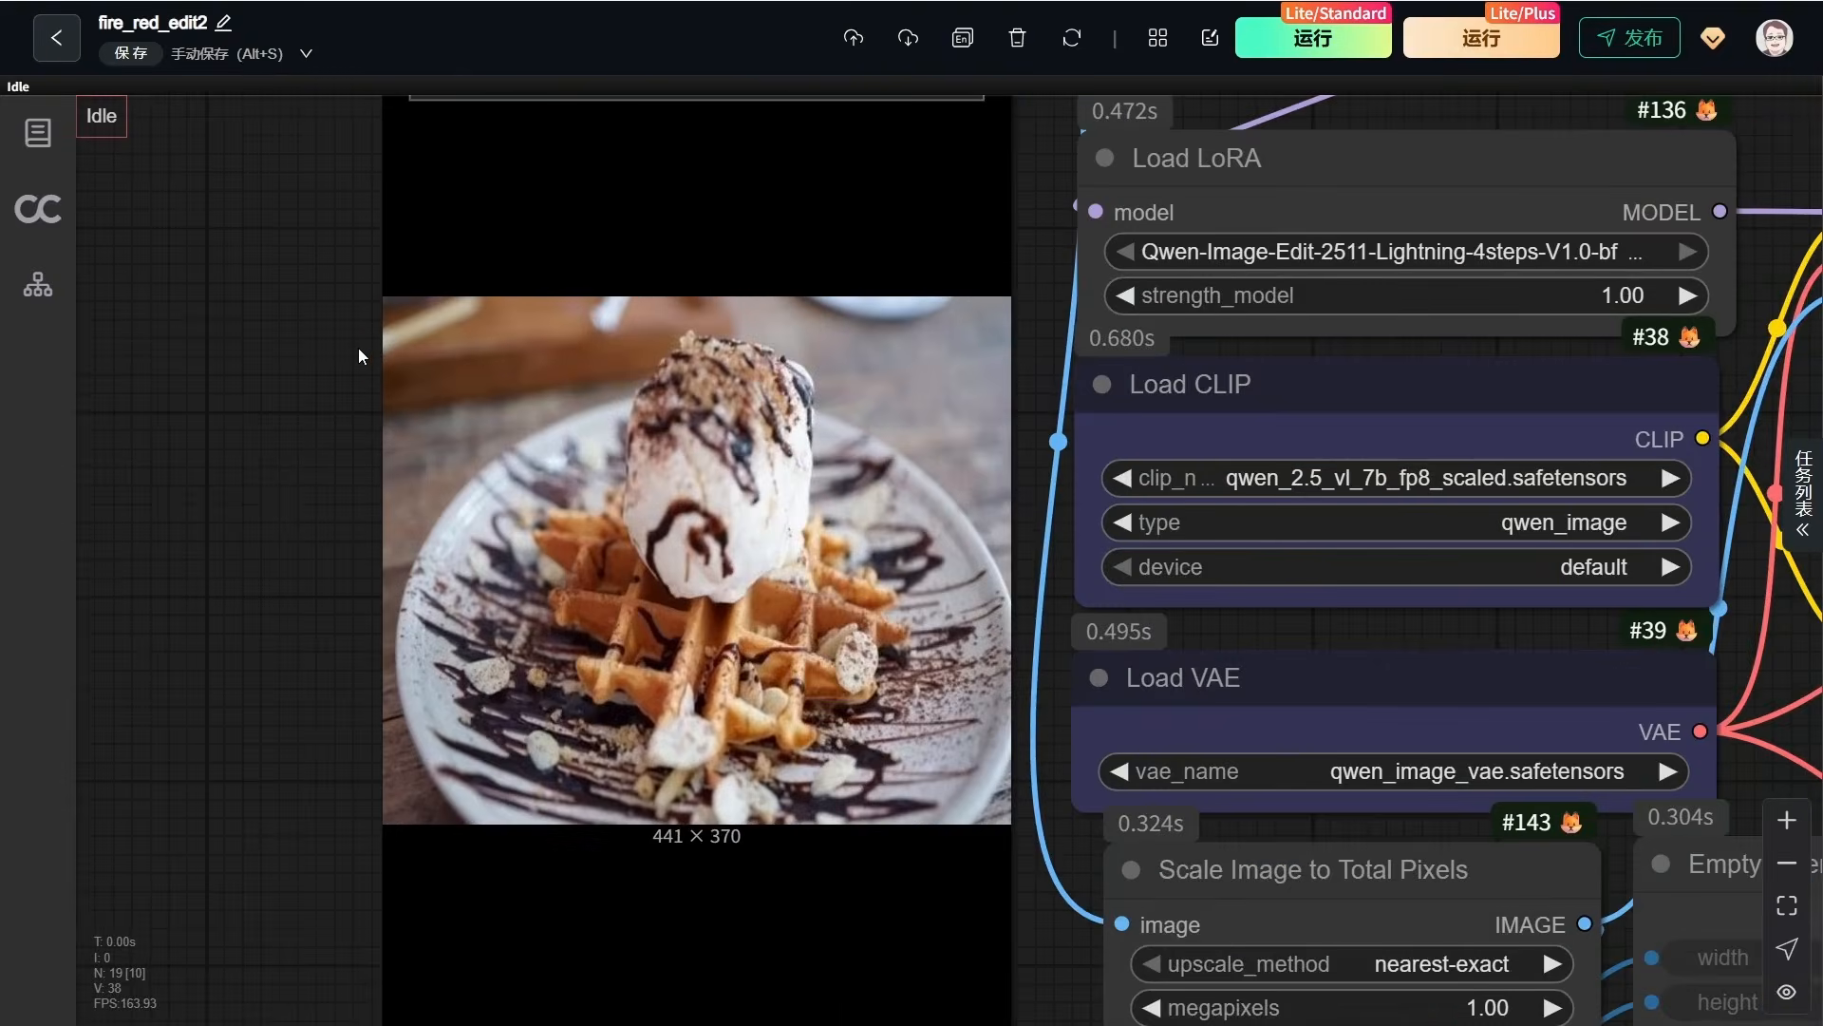
scroll(359, 356, up, 1)
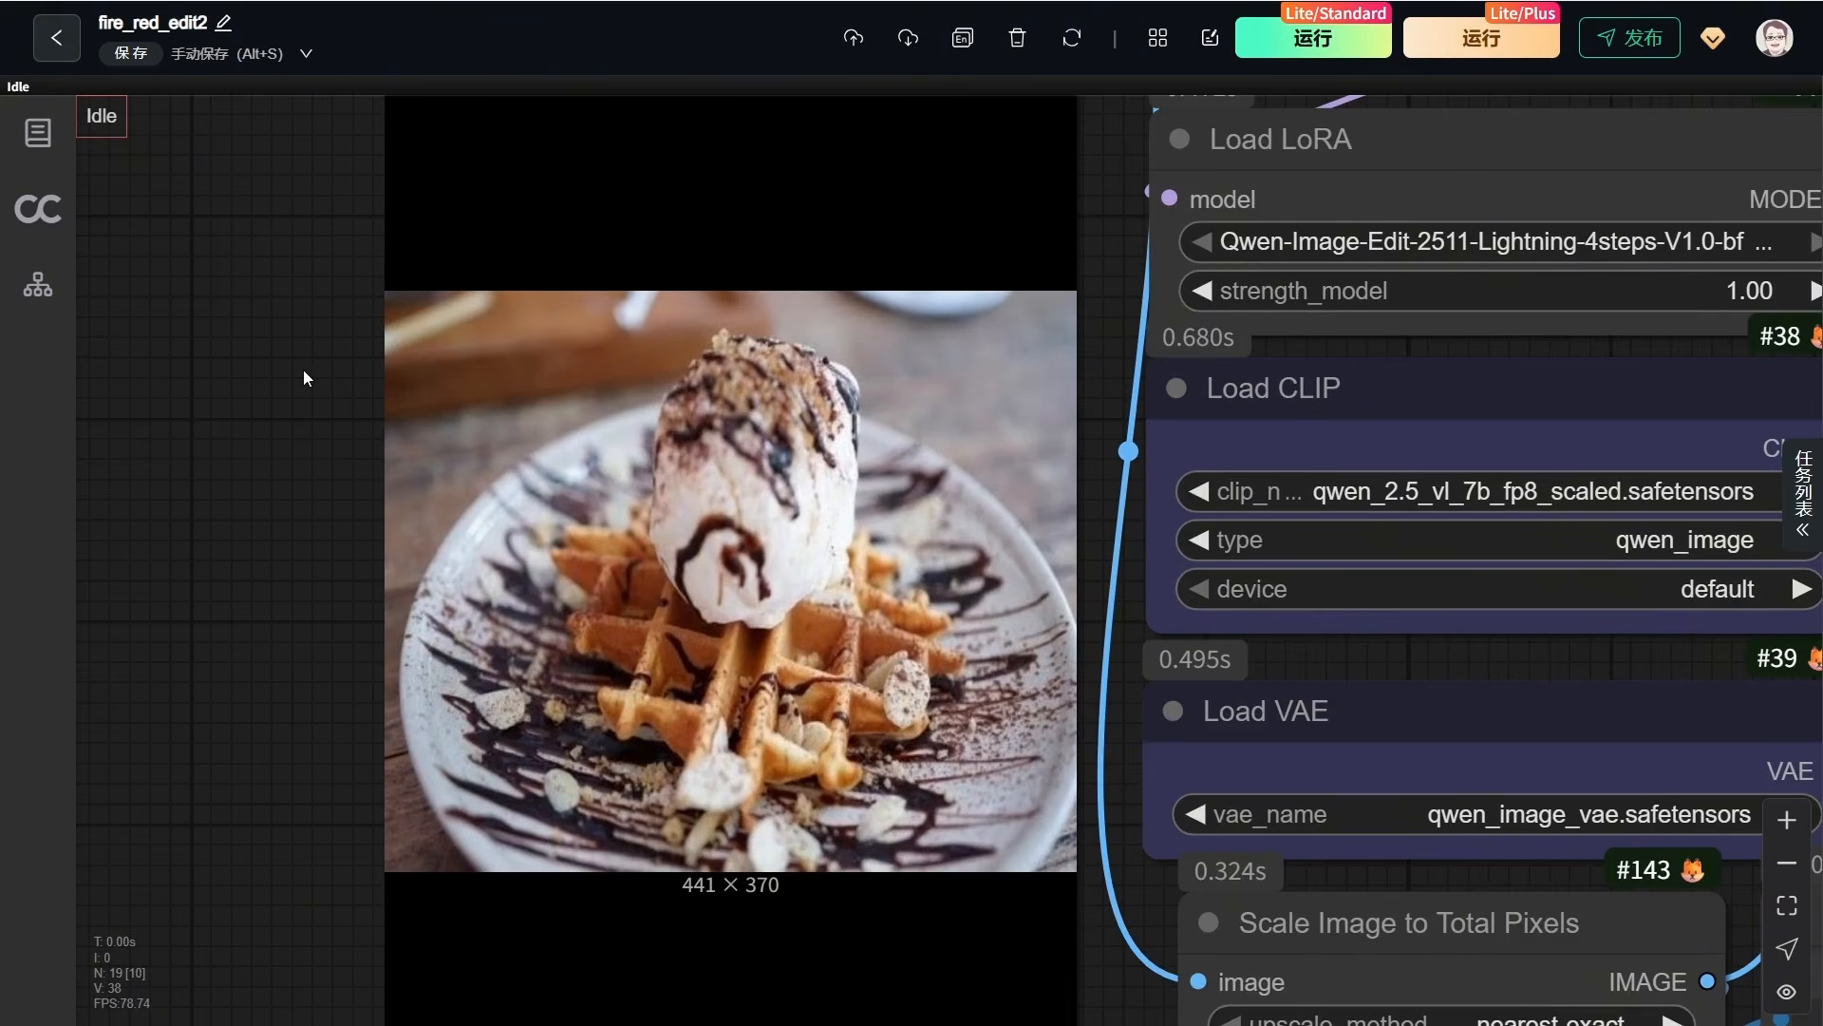
scroll(304, 368, down, 11)
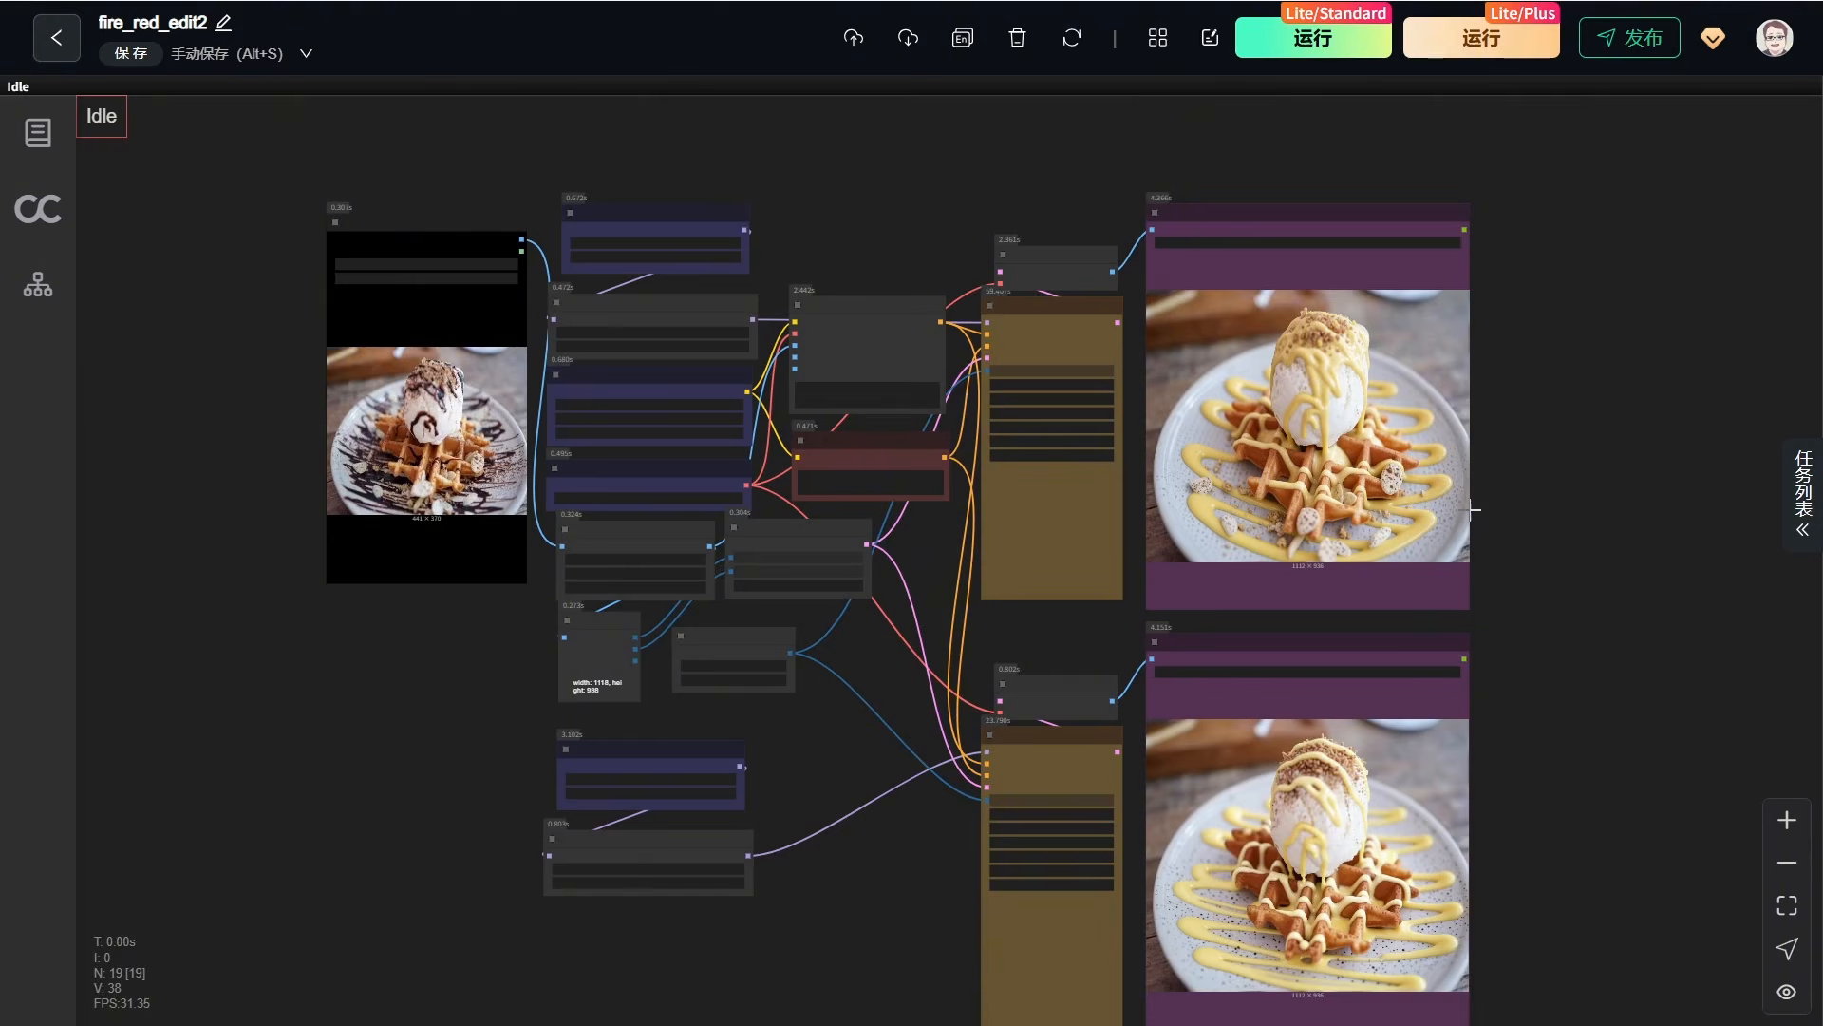
scroll(1473, 510, up, 10)
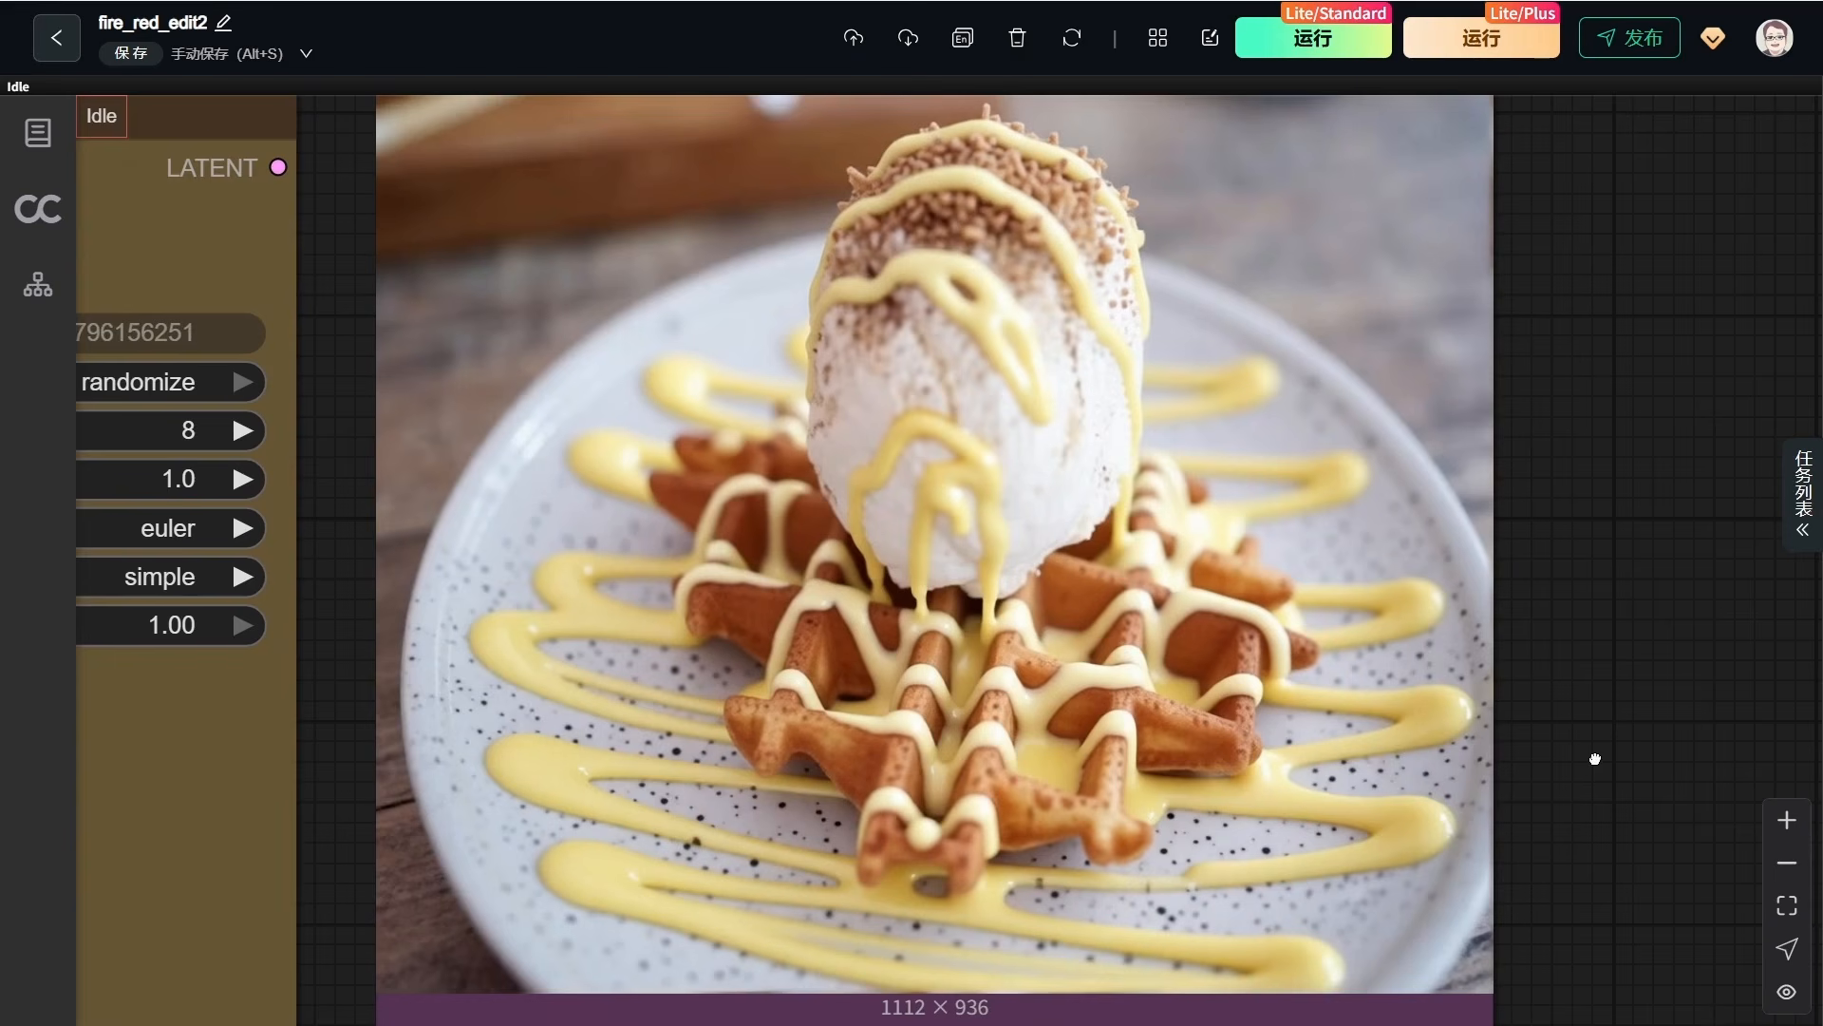
scroll(1595, 758, down, 3)
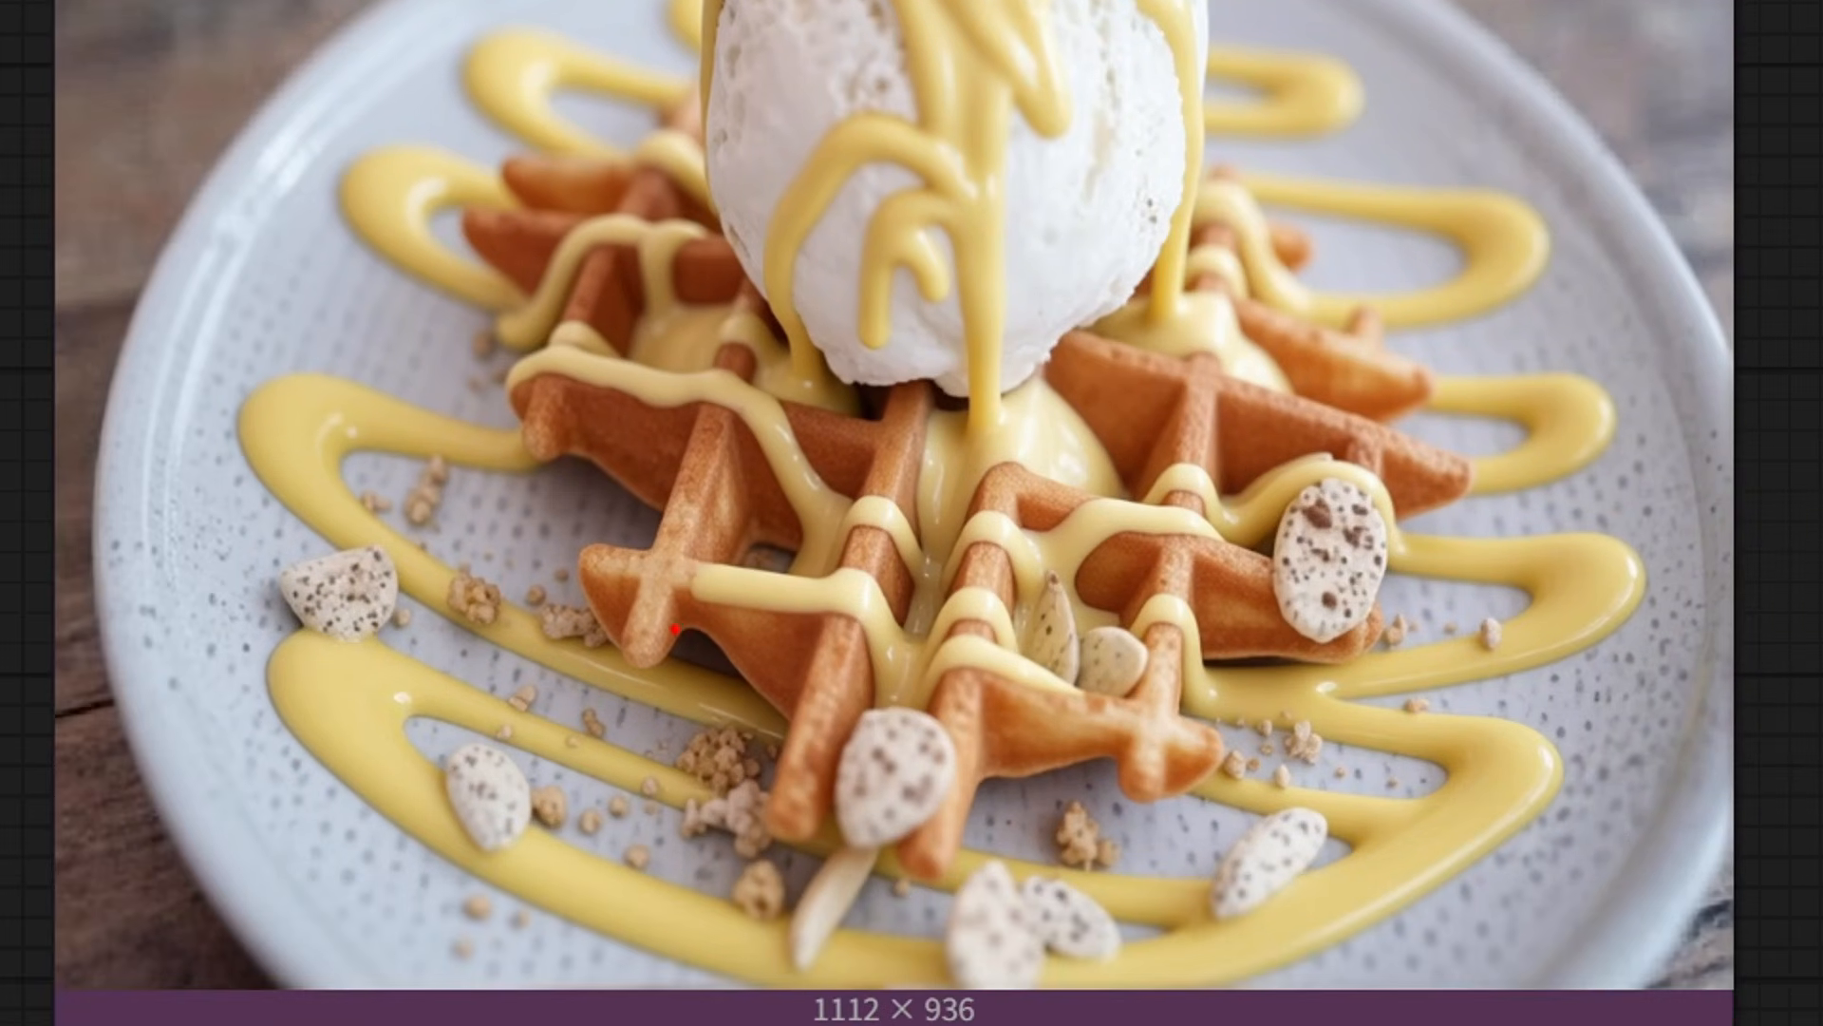
drag(780, 676, 978, 869)
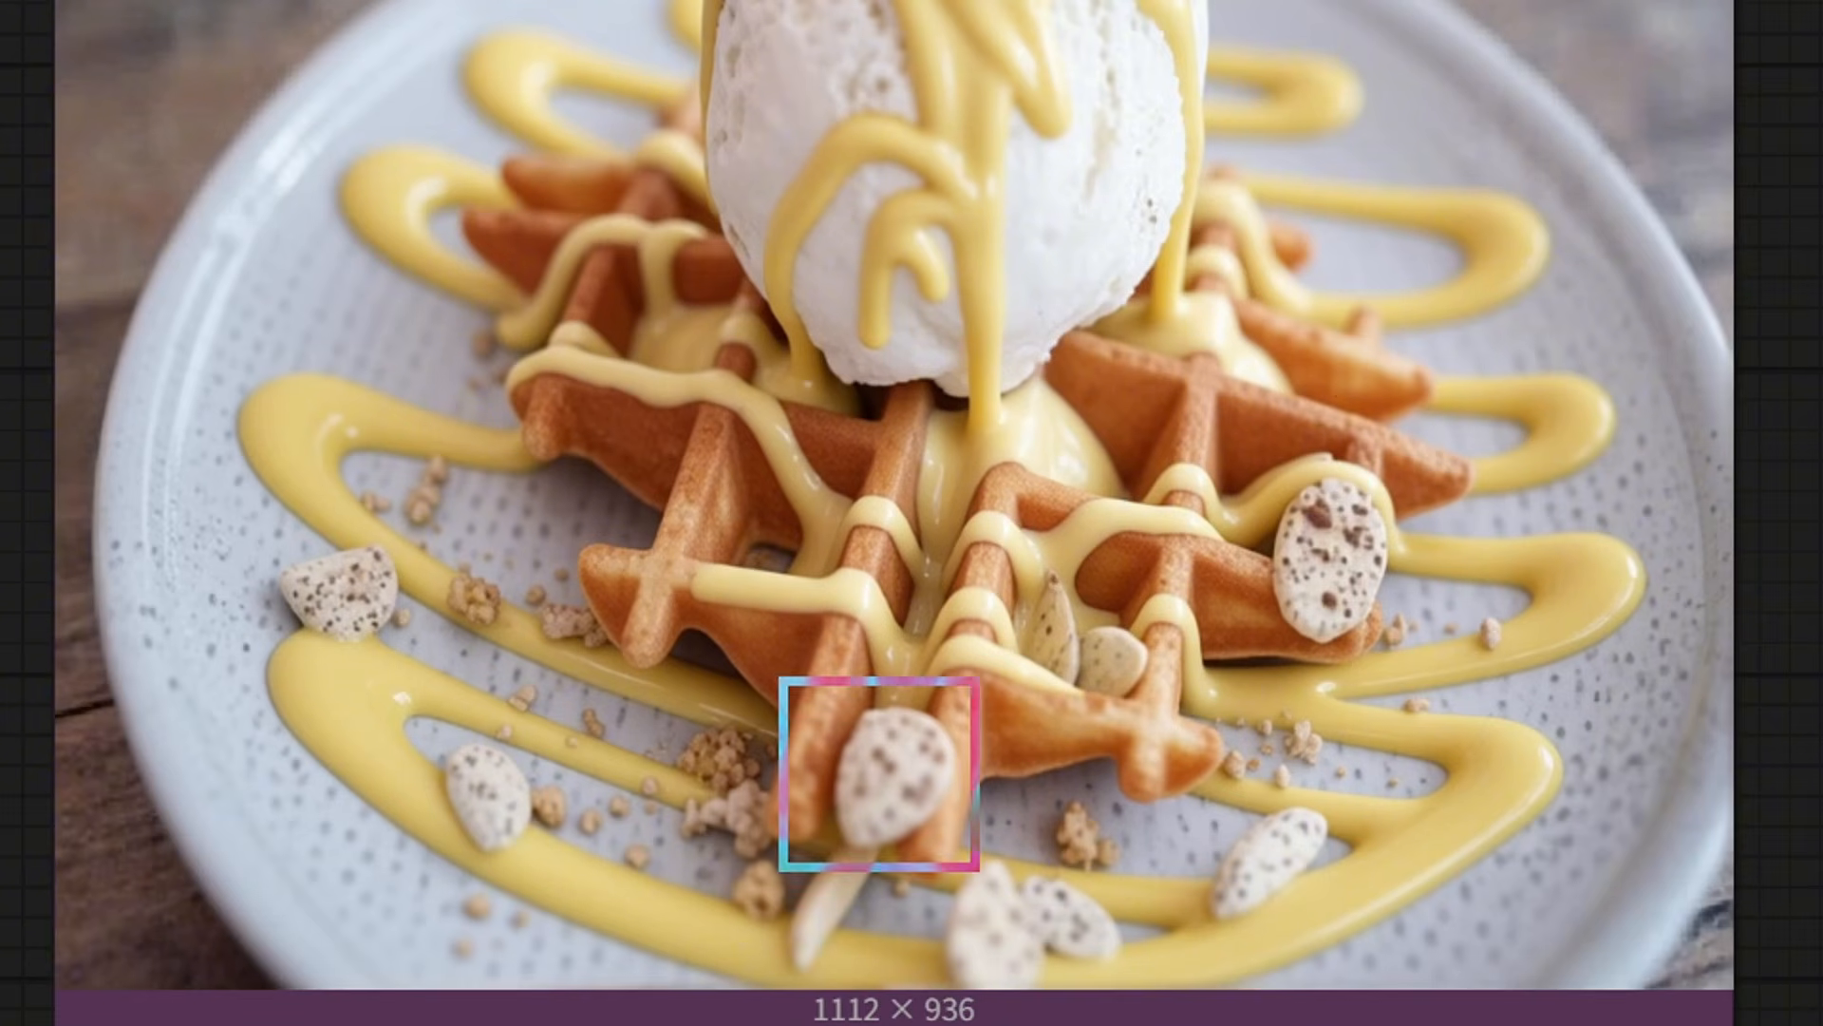
drag(1215, 387, 1409, 654)
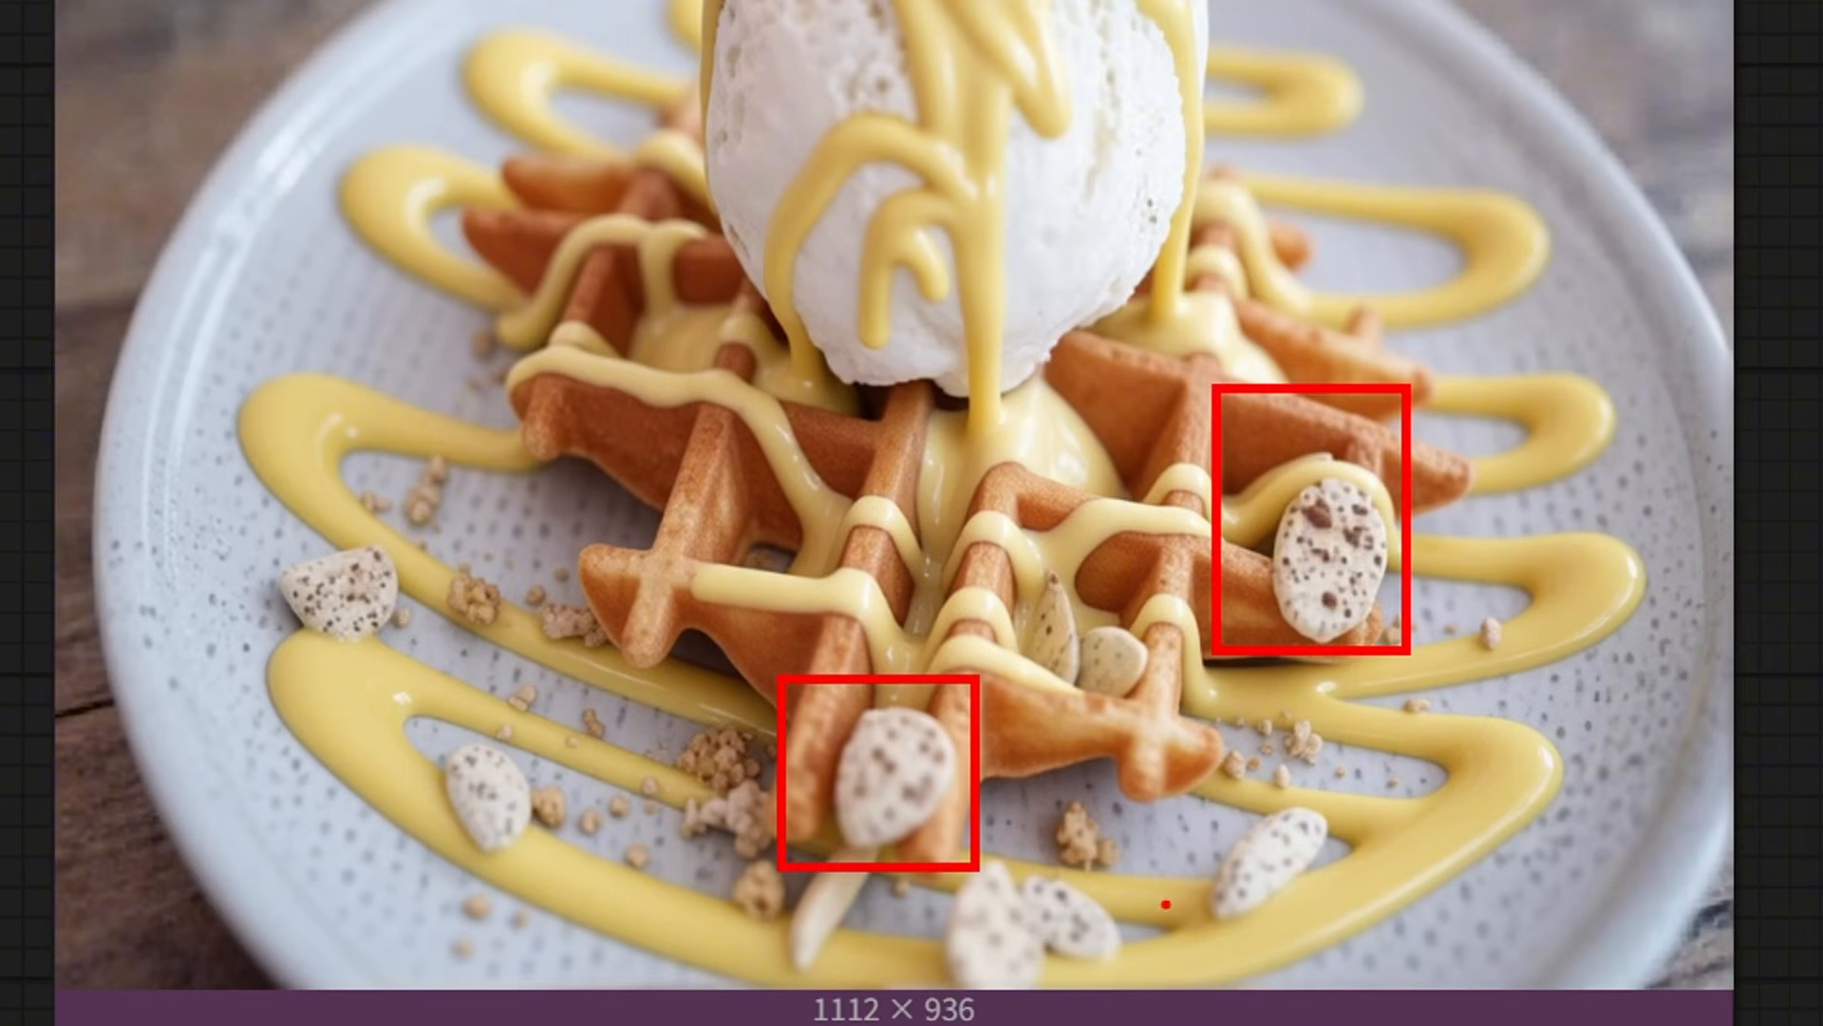
drag(883, 841, 1178, 983)
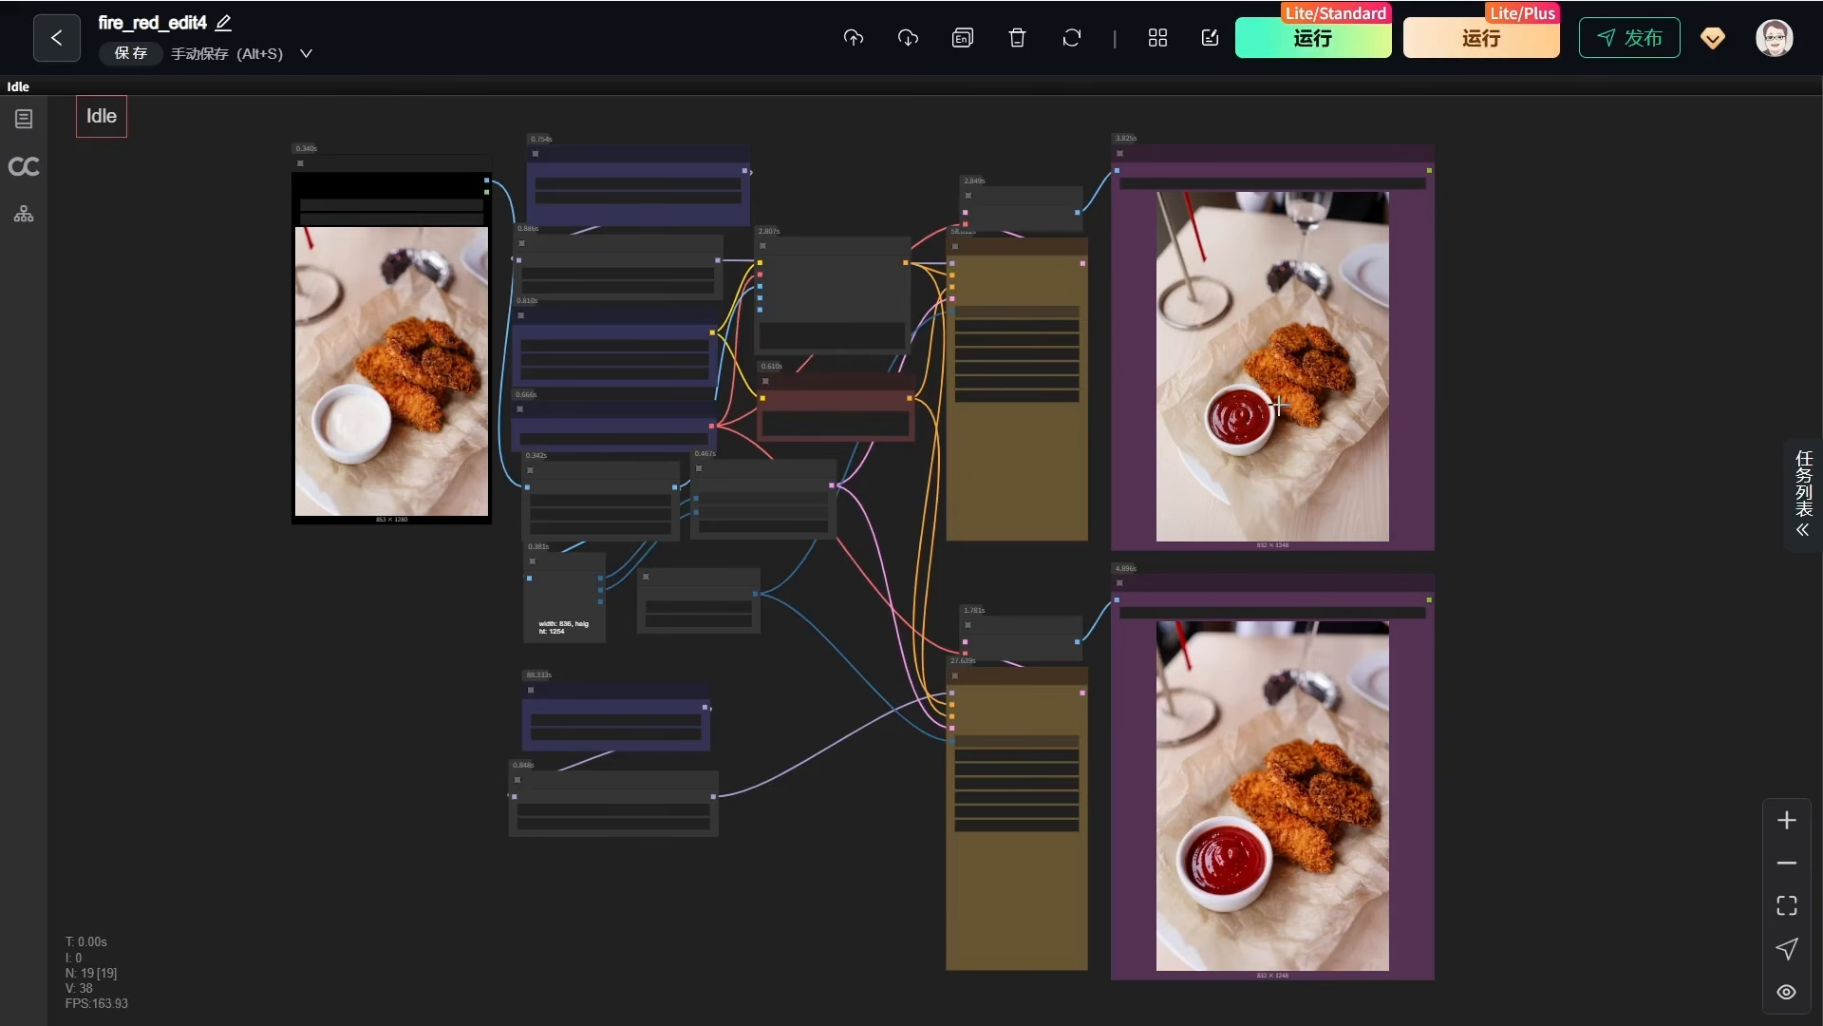
Inspect the fried chicken source photo in the fire_red_edit4 workflow and compare the framing and dip in both Save Image results
scroll(146, 300, up, 10)
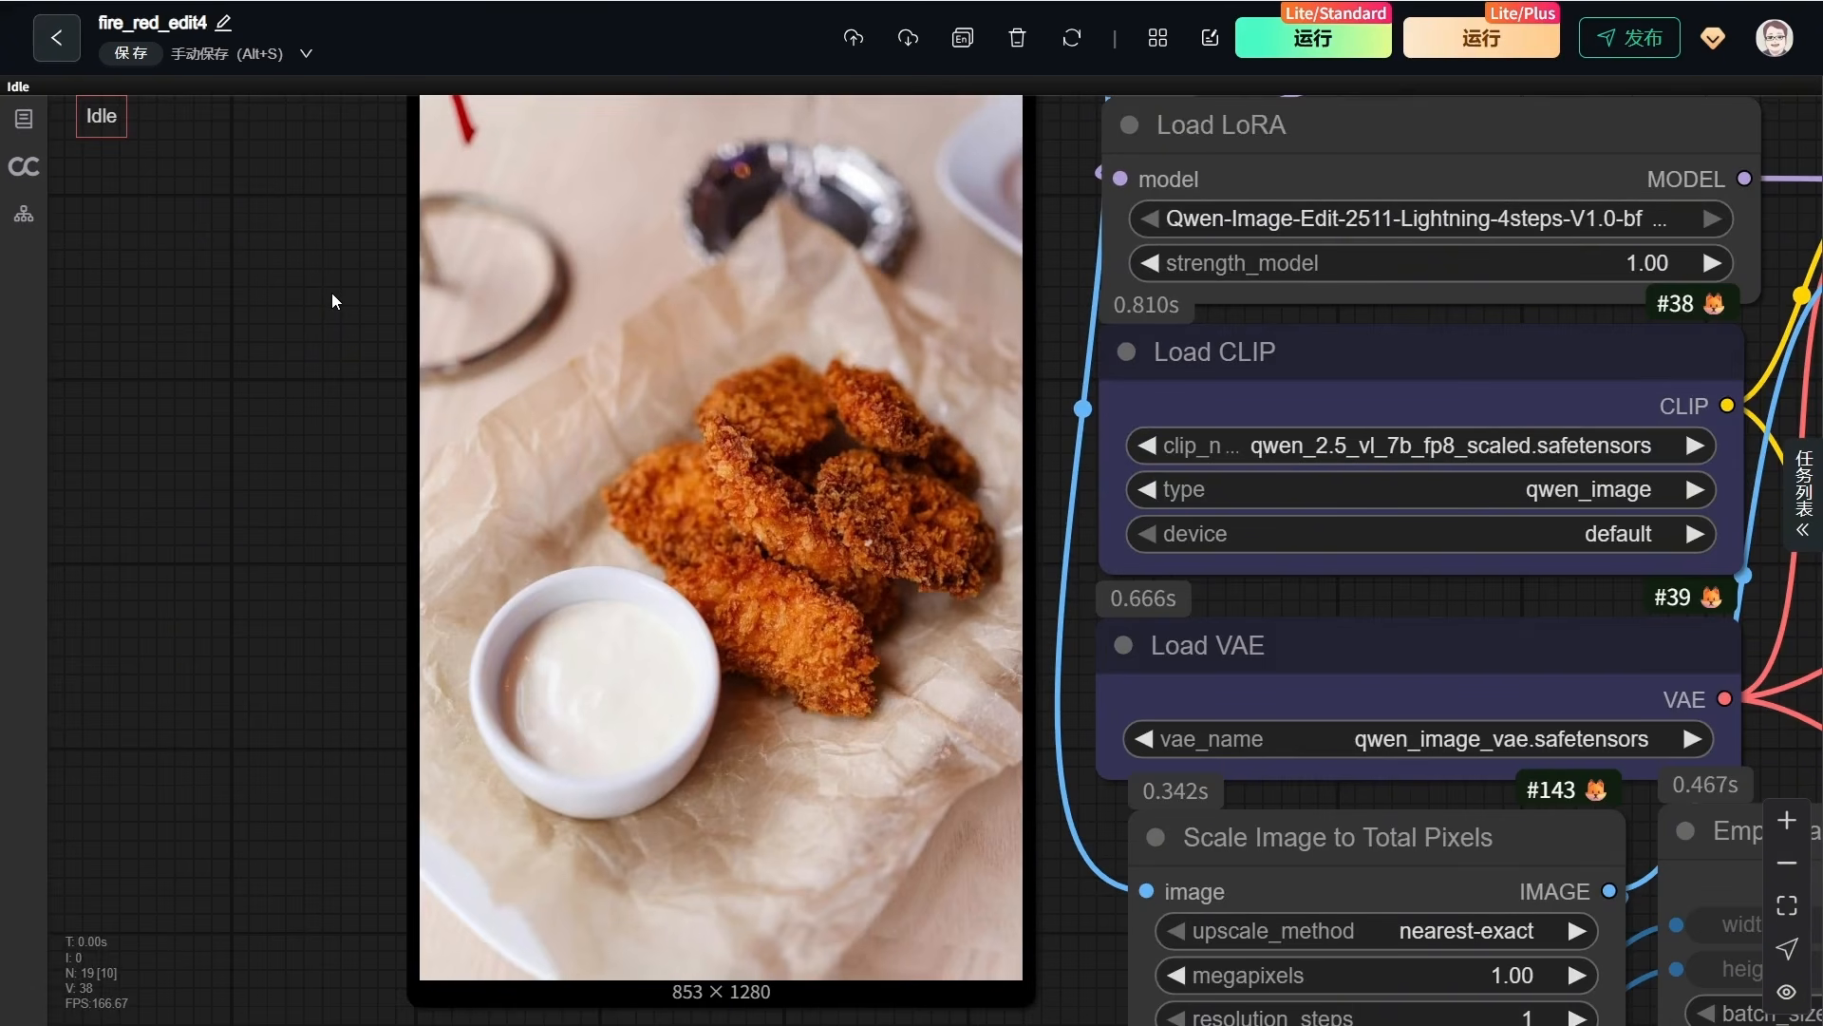
scroll(332, 293, down, 10)
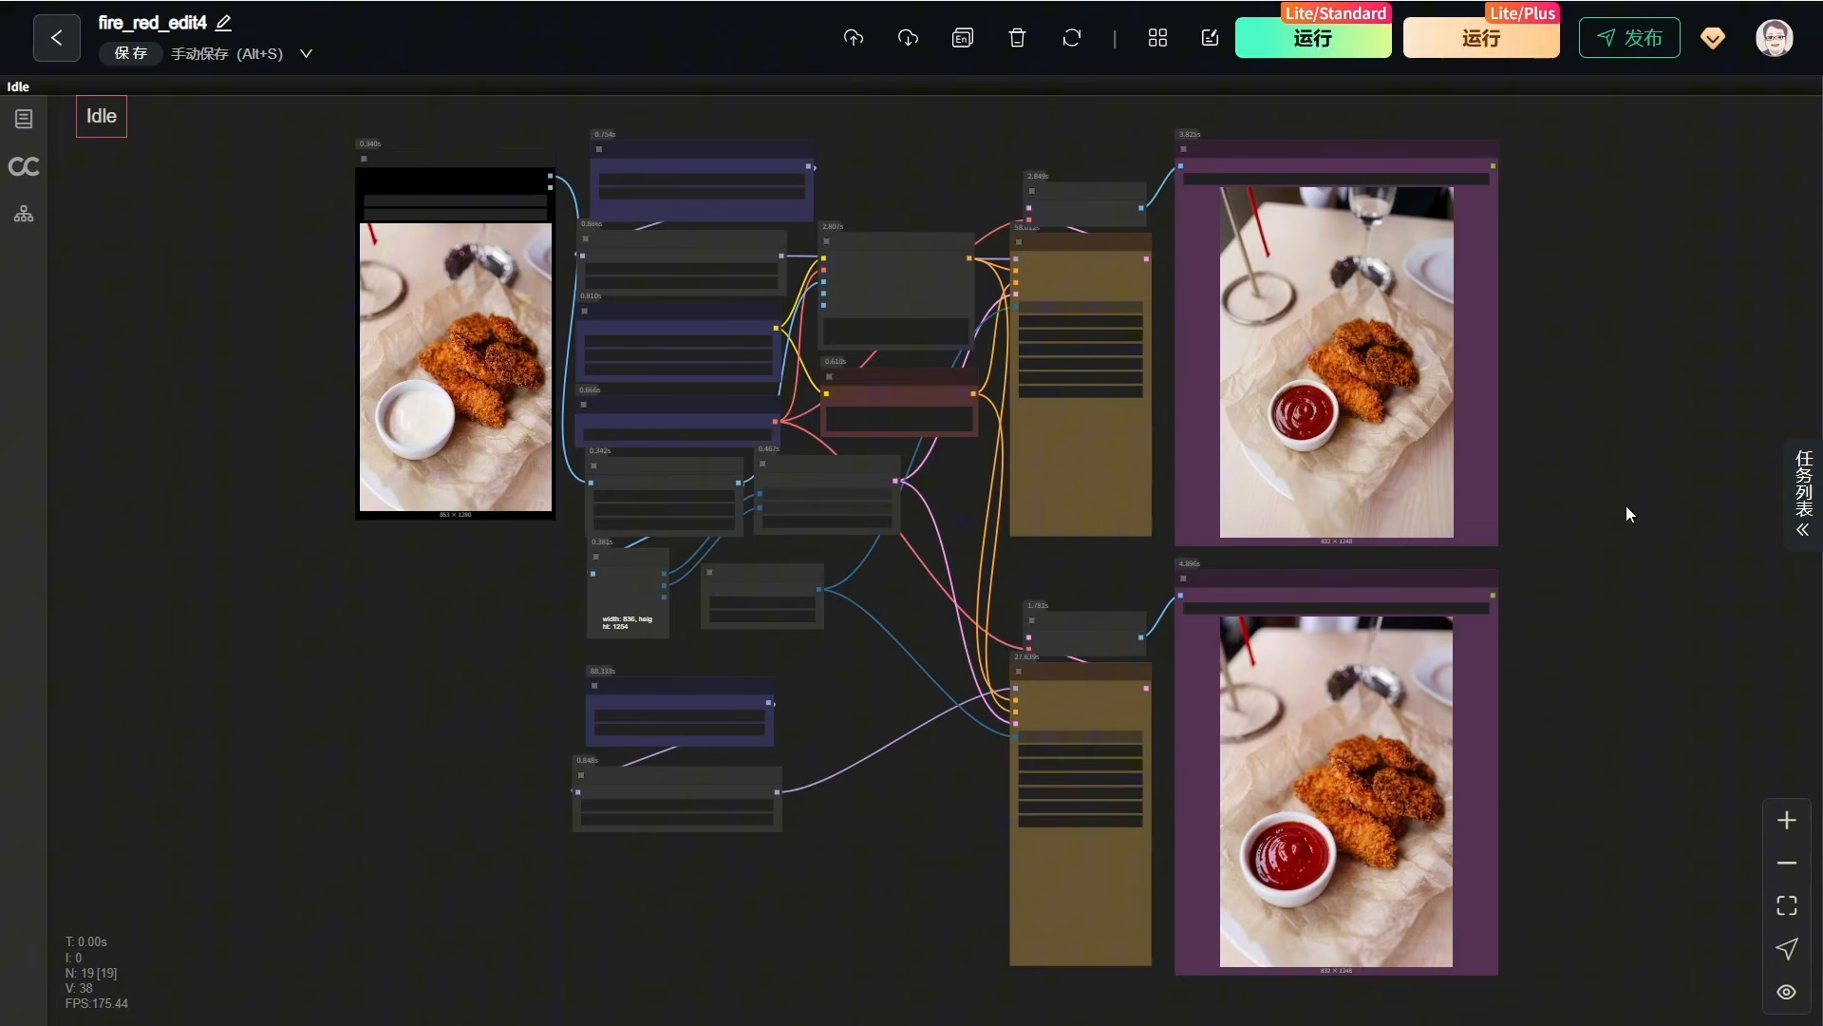
drag(1625, 505, 1525, 516)
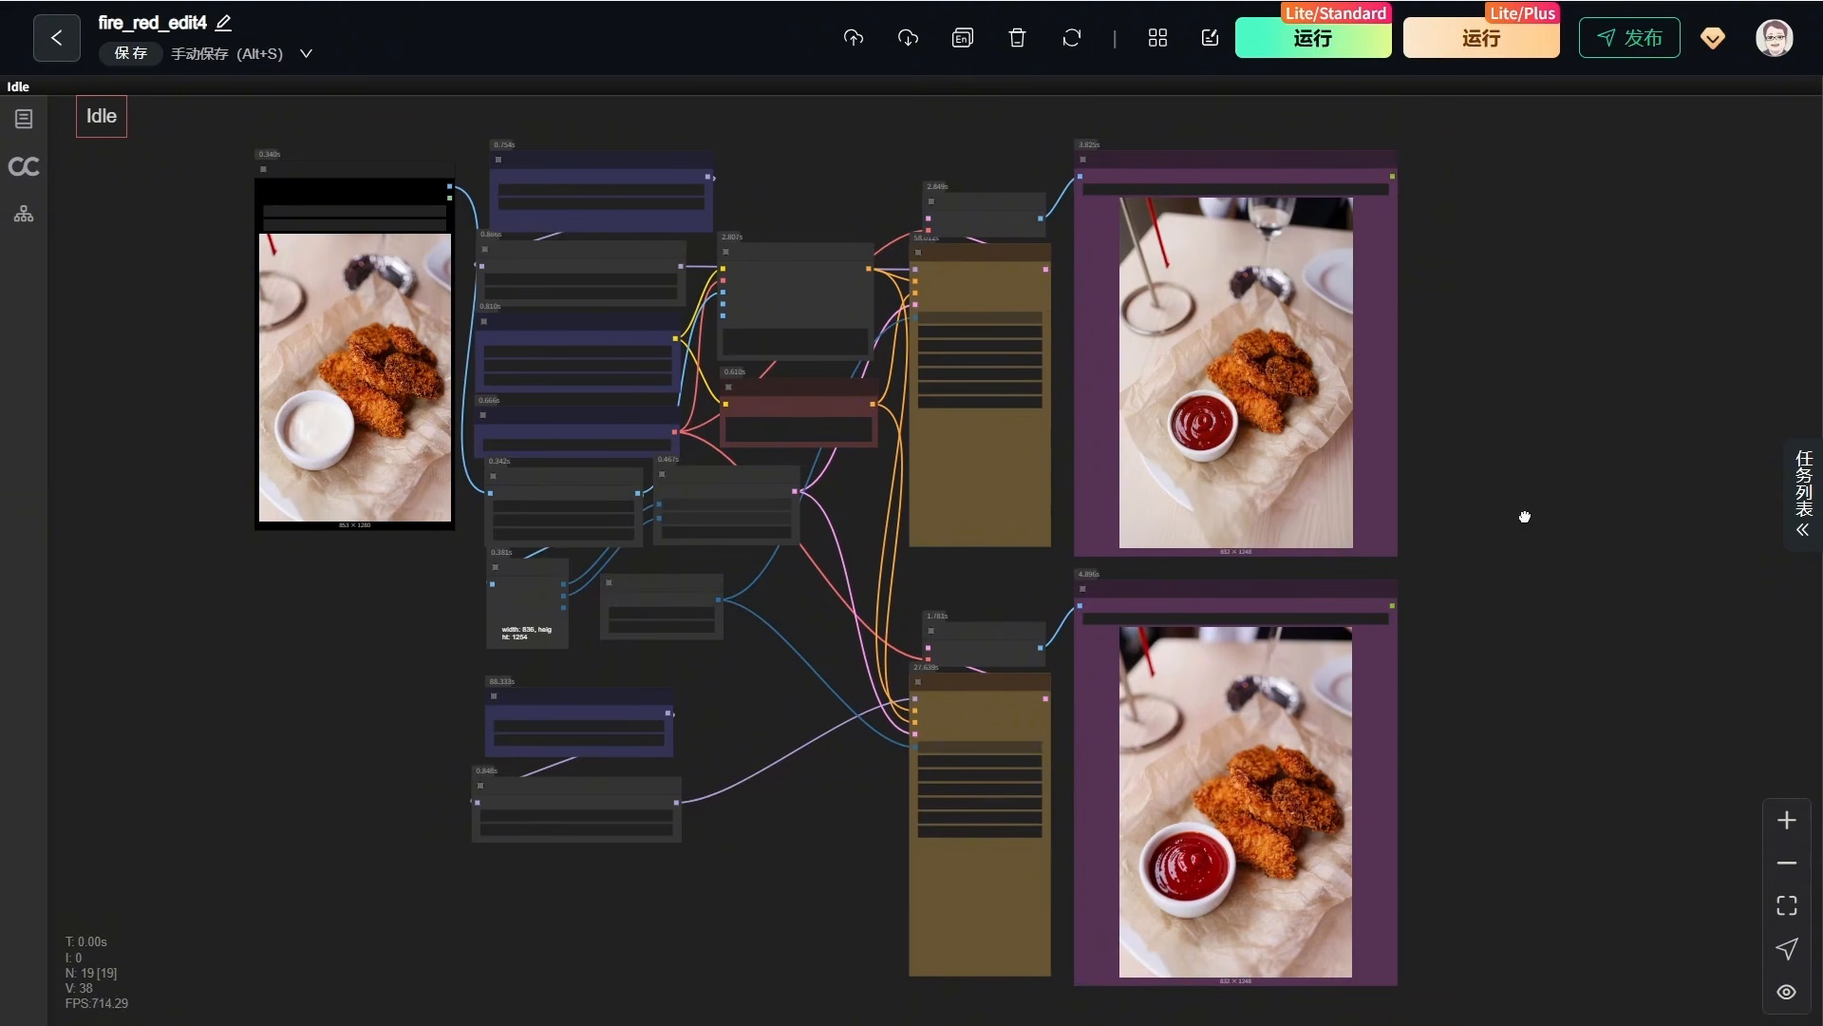
scroll(1493, 615, up, 4)
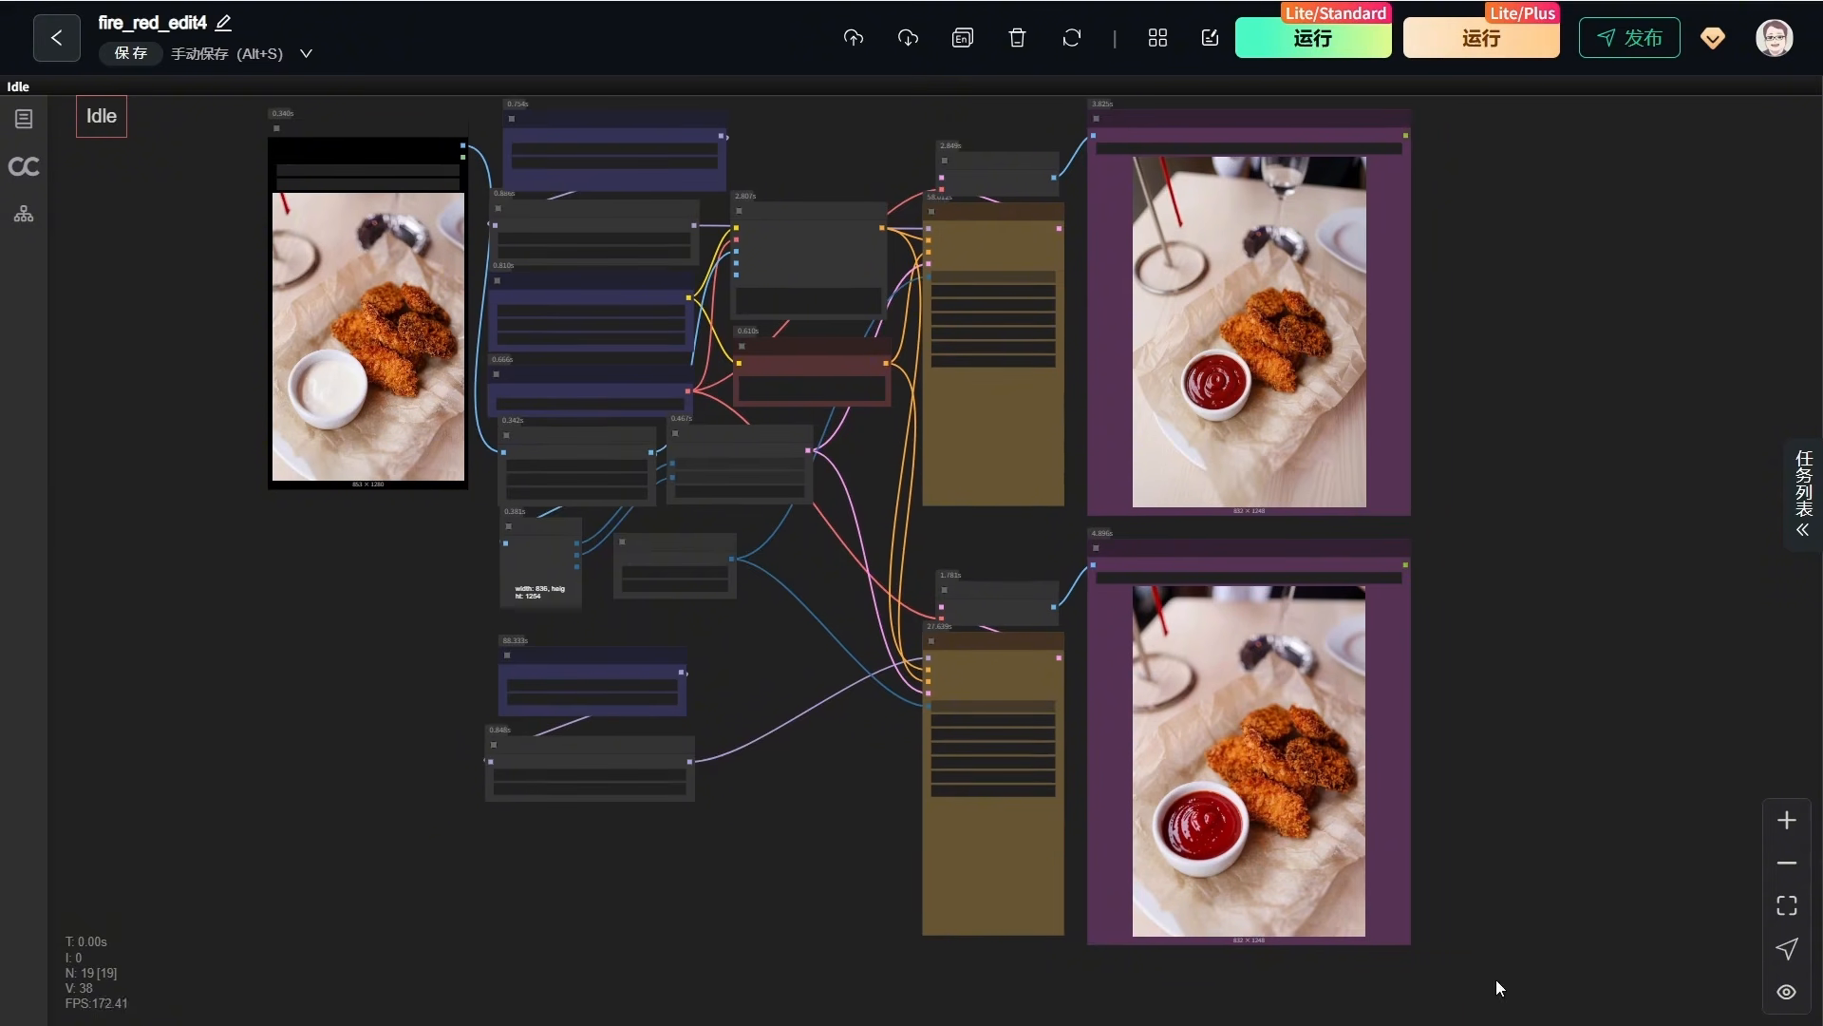
scroll(1500, 925, up, 5)
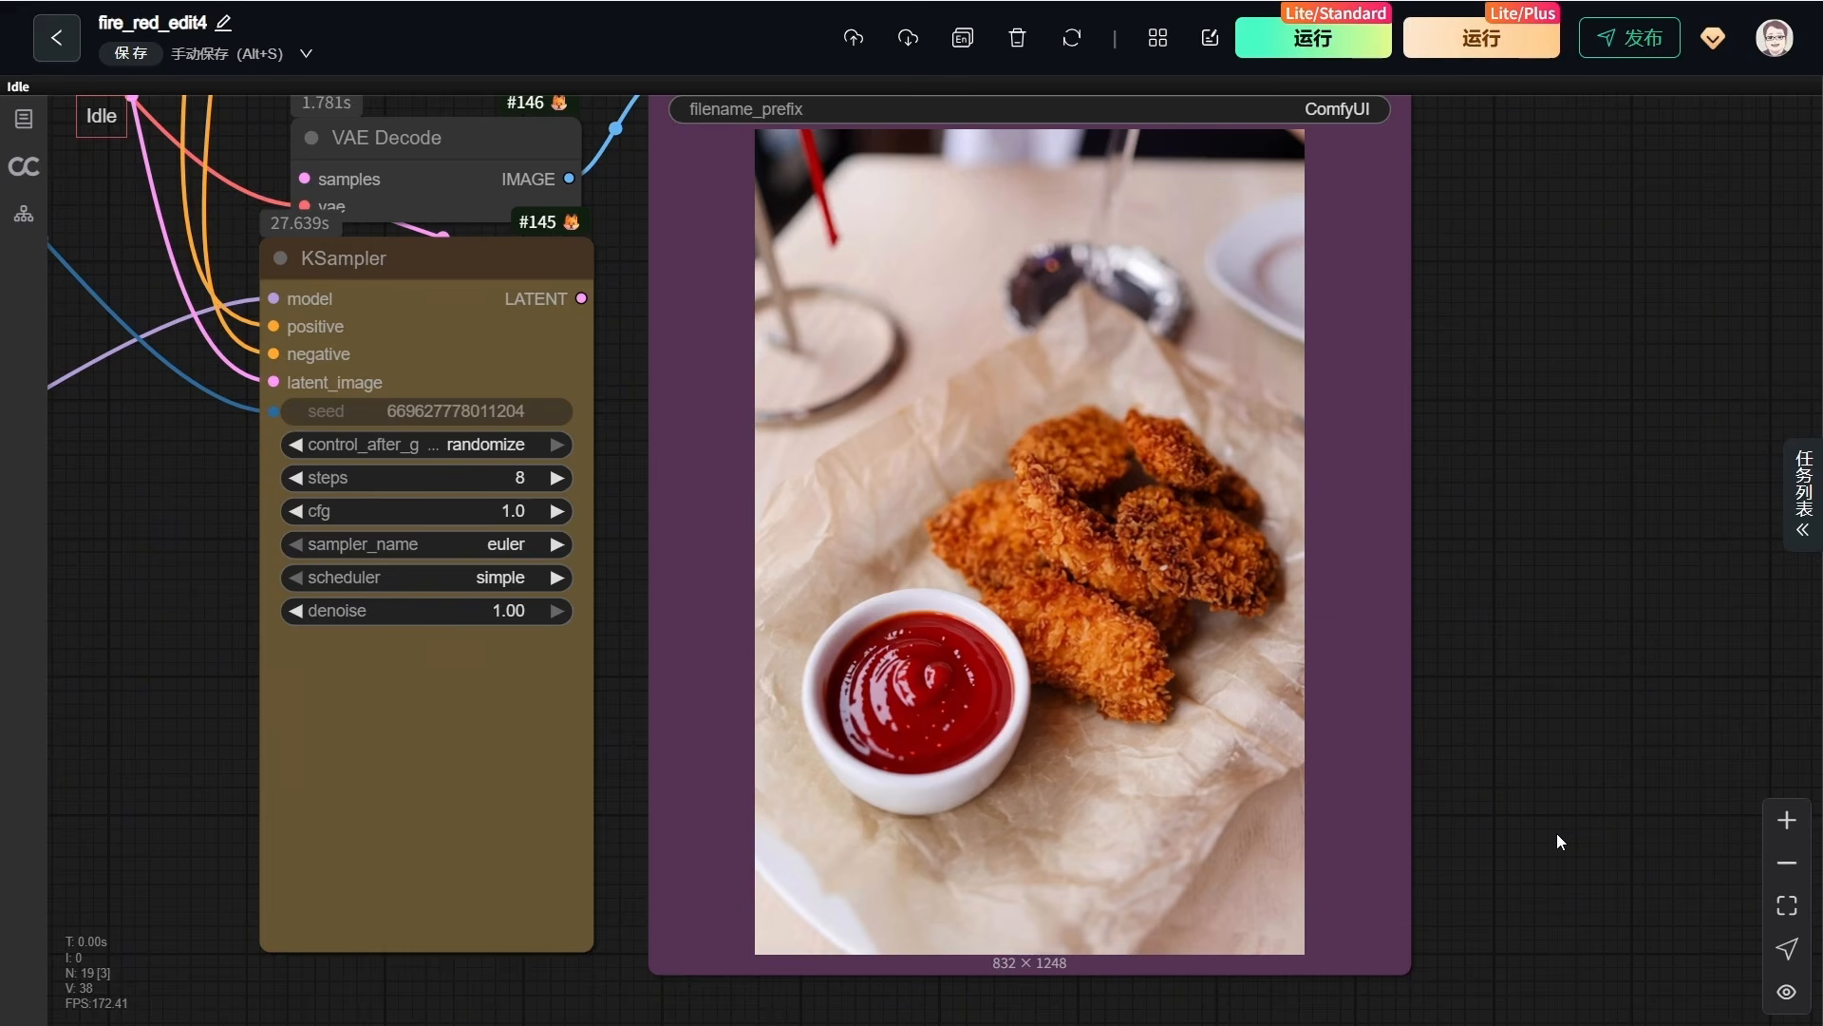
scroll(1557, 834, down, 10)
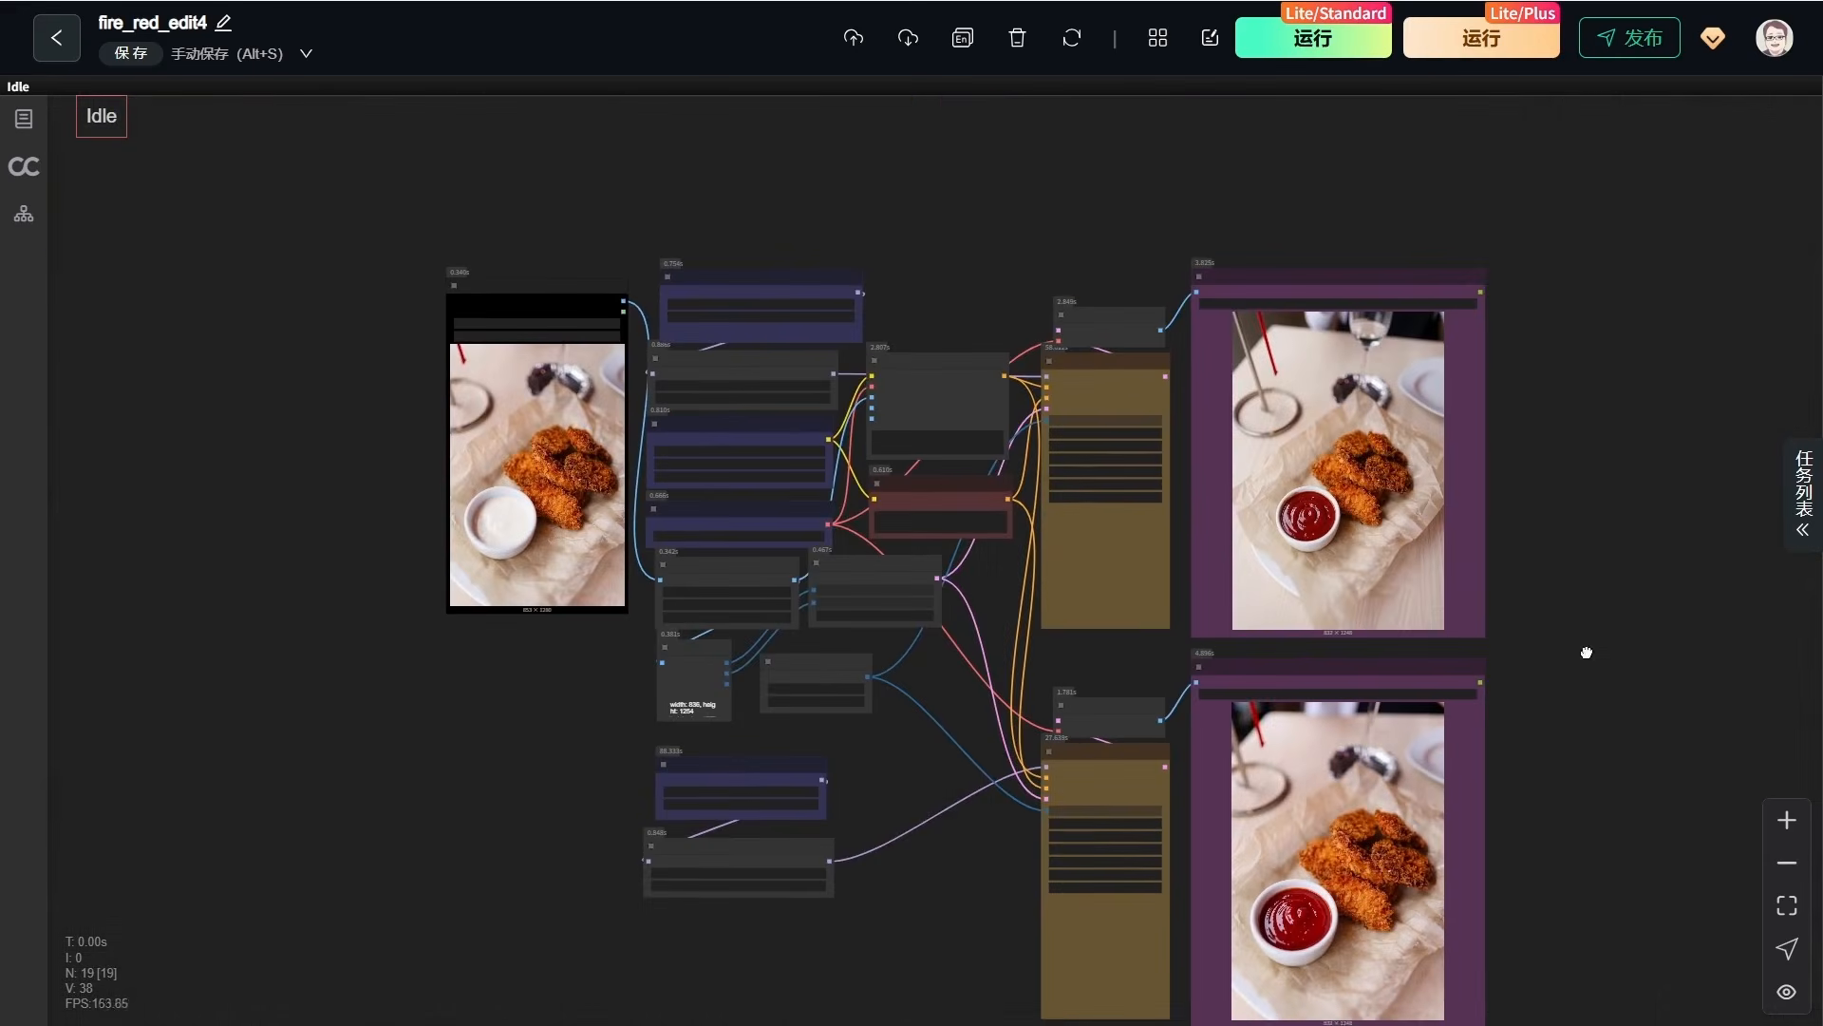
scroll(1520, 398, up, 8)
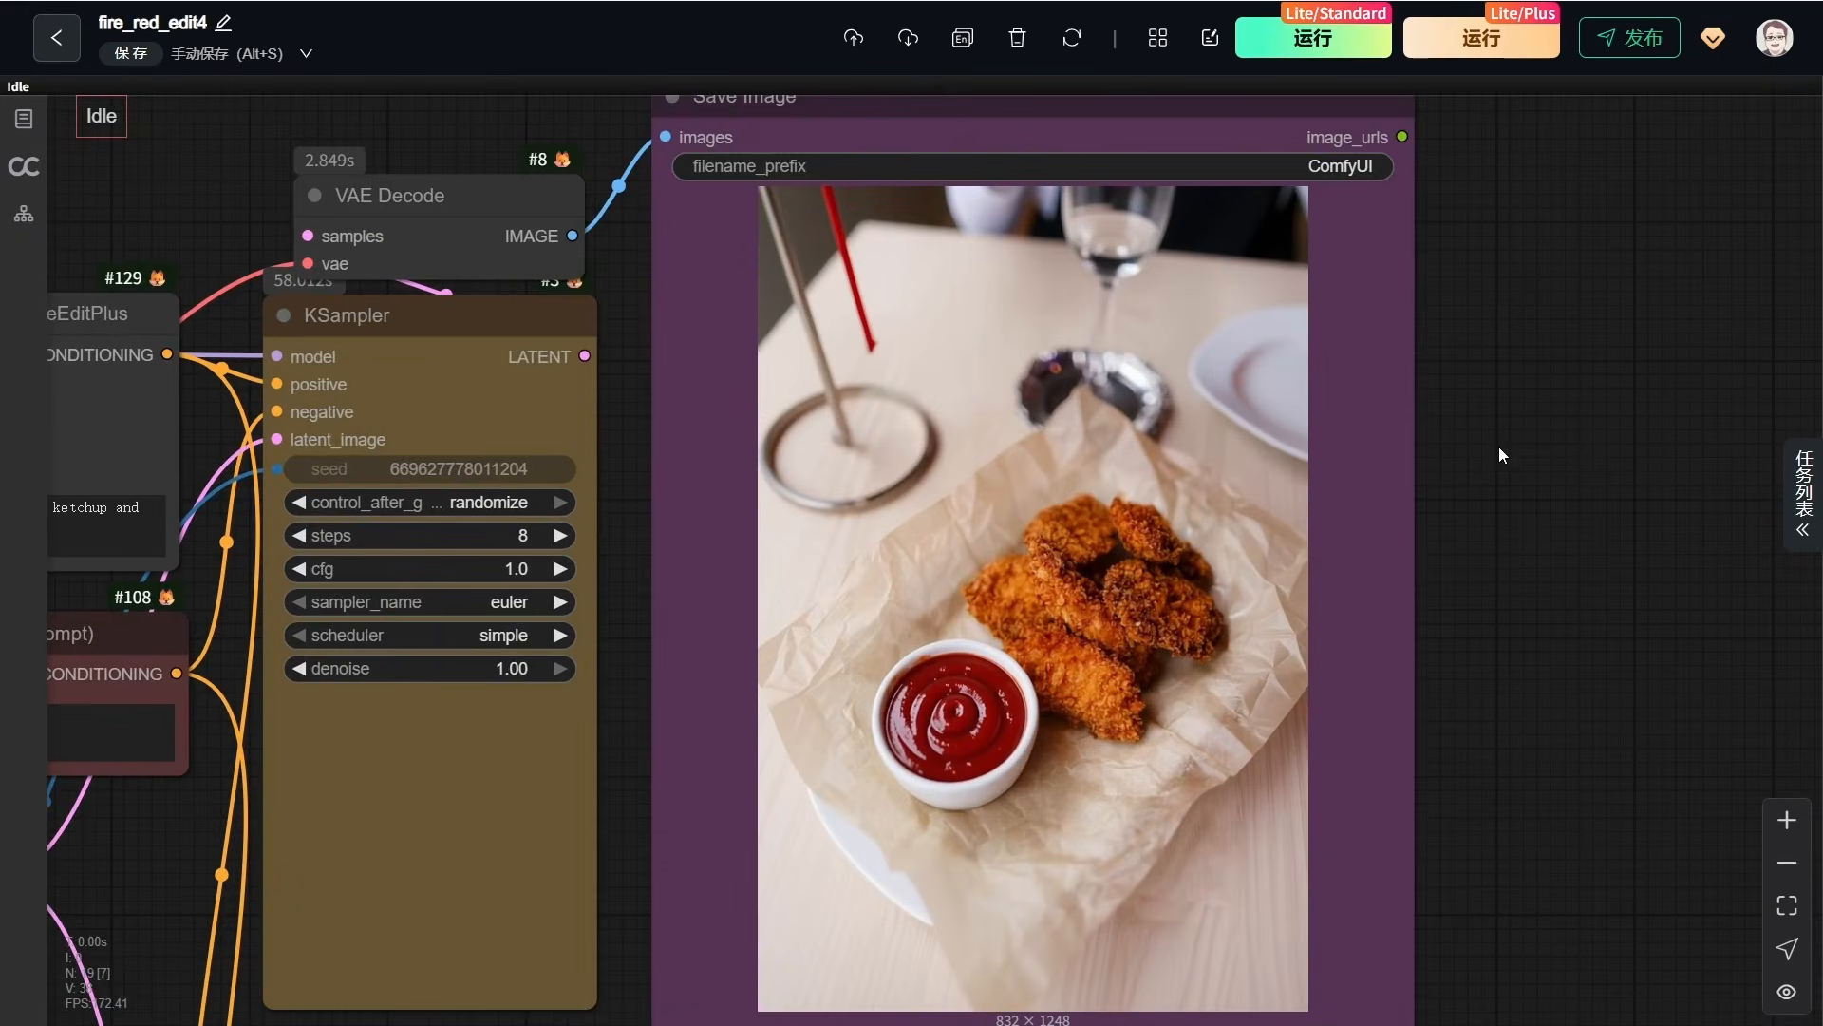
drag(1483, 530, 1478, 485)
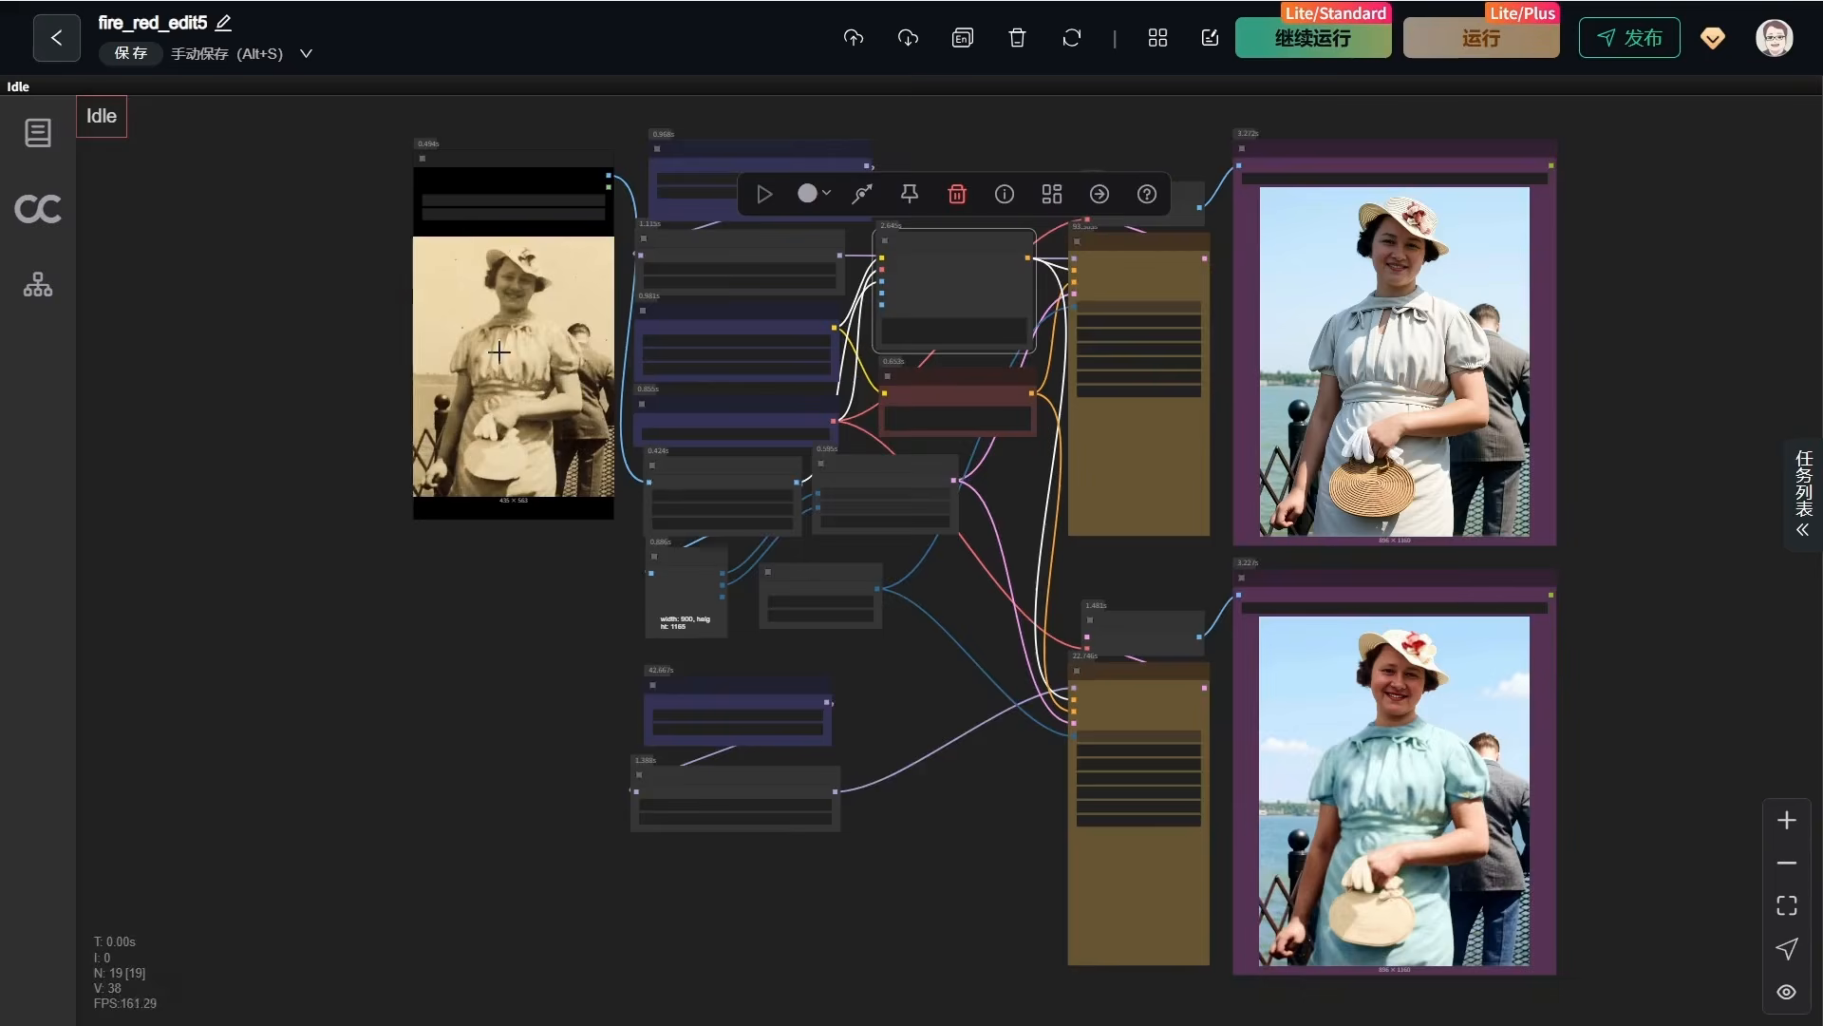
Examine the sepia portrait in the fire_red_edit5 workflow and compare the woman's face and clothing in both restored results
scroll(372, 264, up, 10)
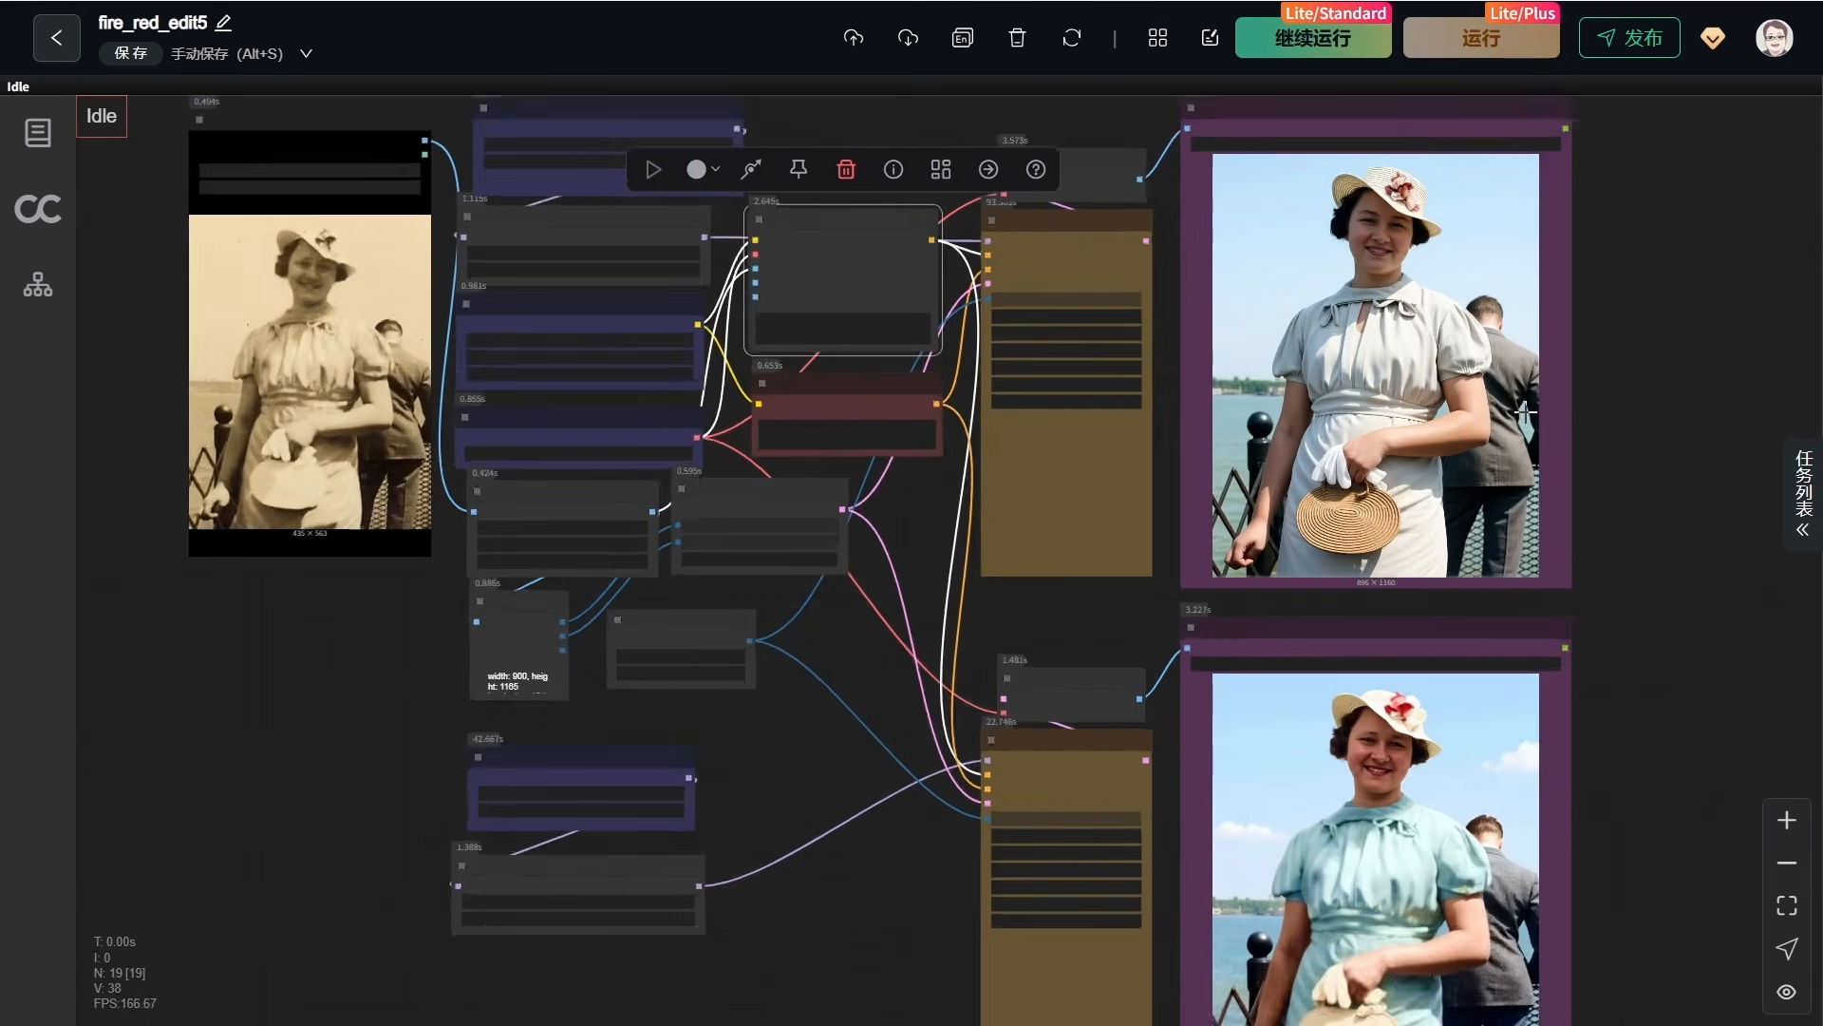
scroll(1594, 264, up, 5)
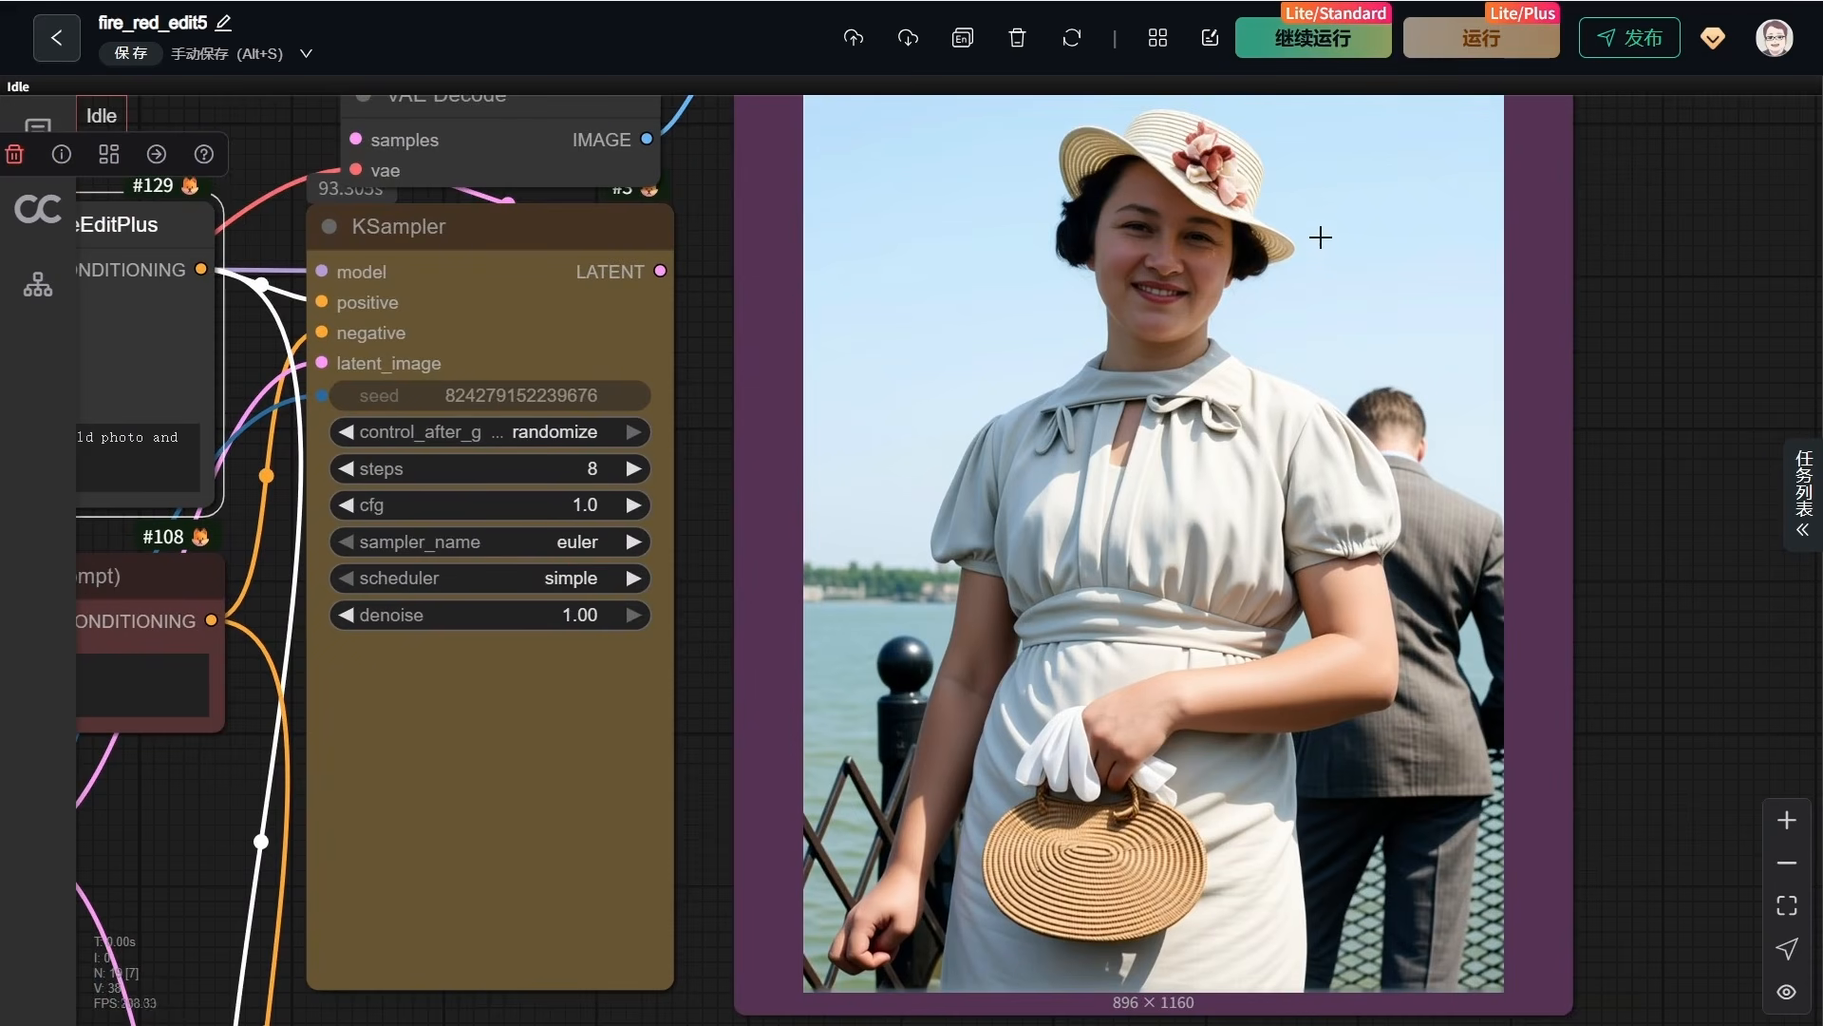
scroll(1240, 209, up, 8)
scroll(1172, 260, up, 5)
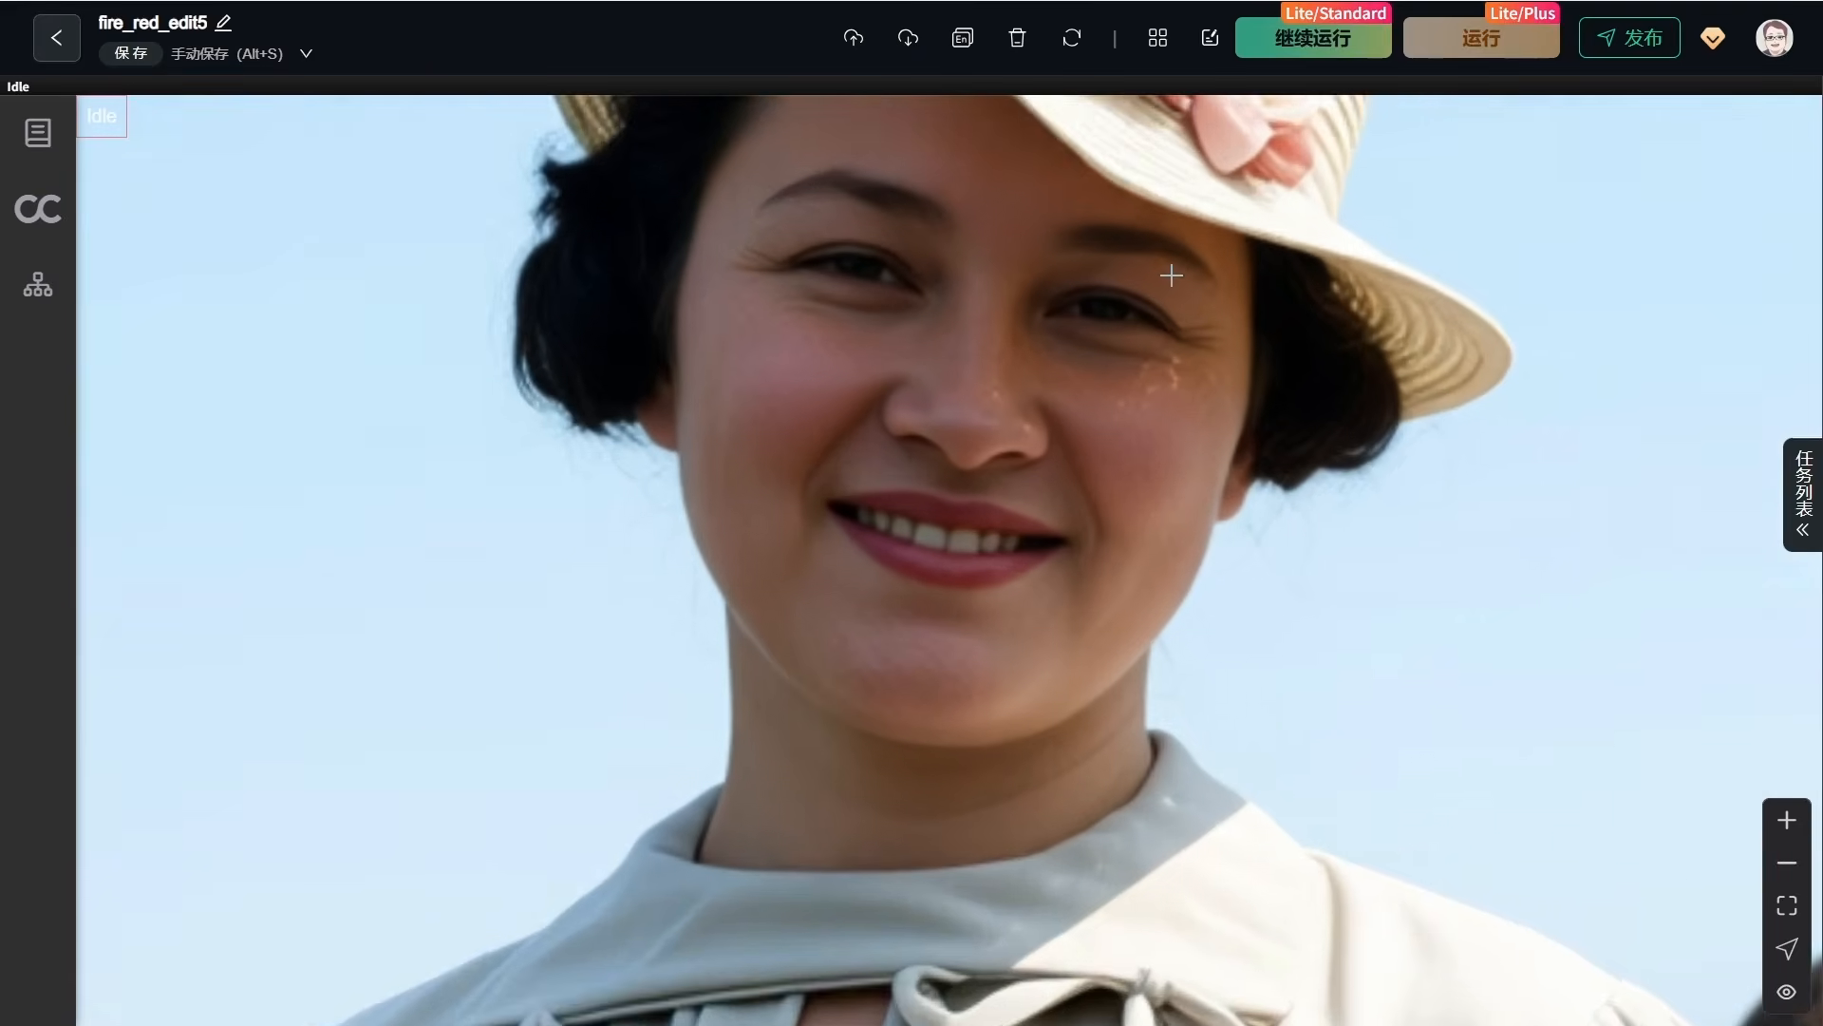
scroll(1165, 299, down, 10)
scroll(1417, 426, up, 2)
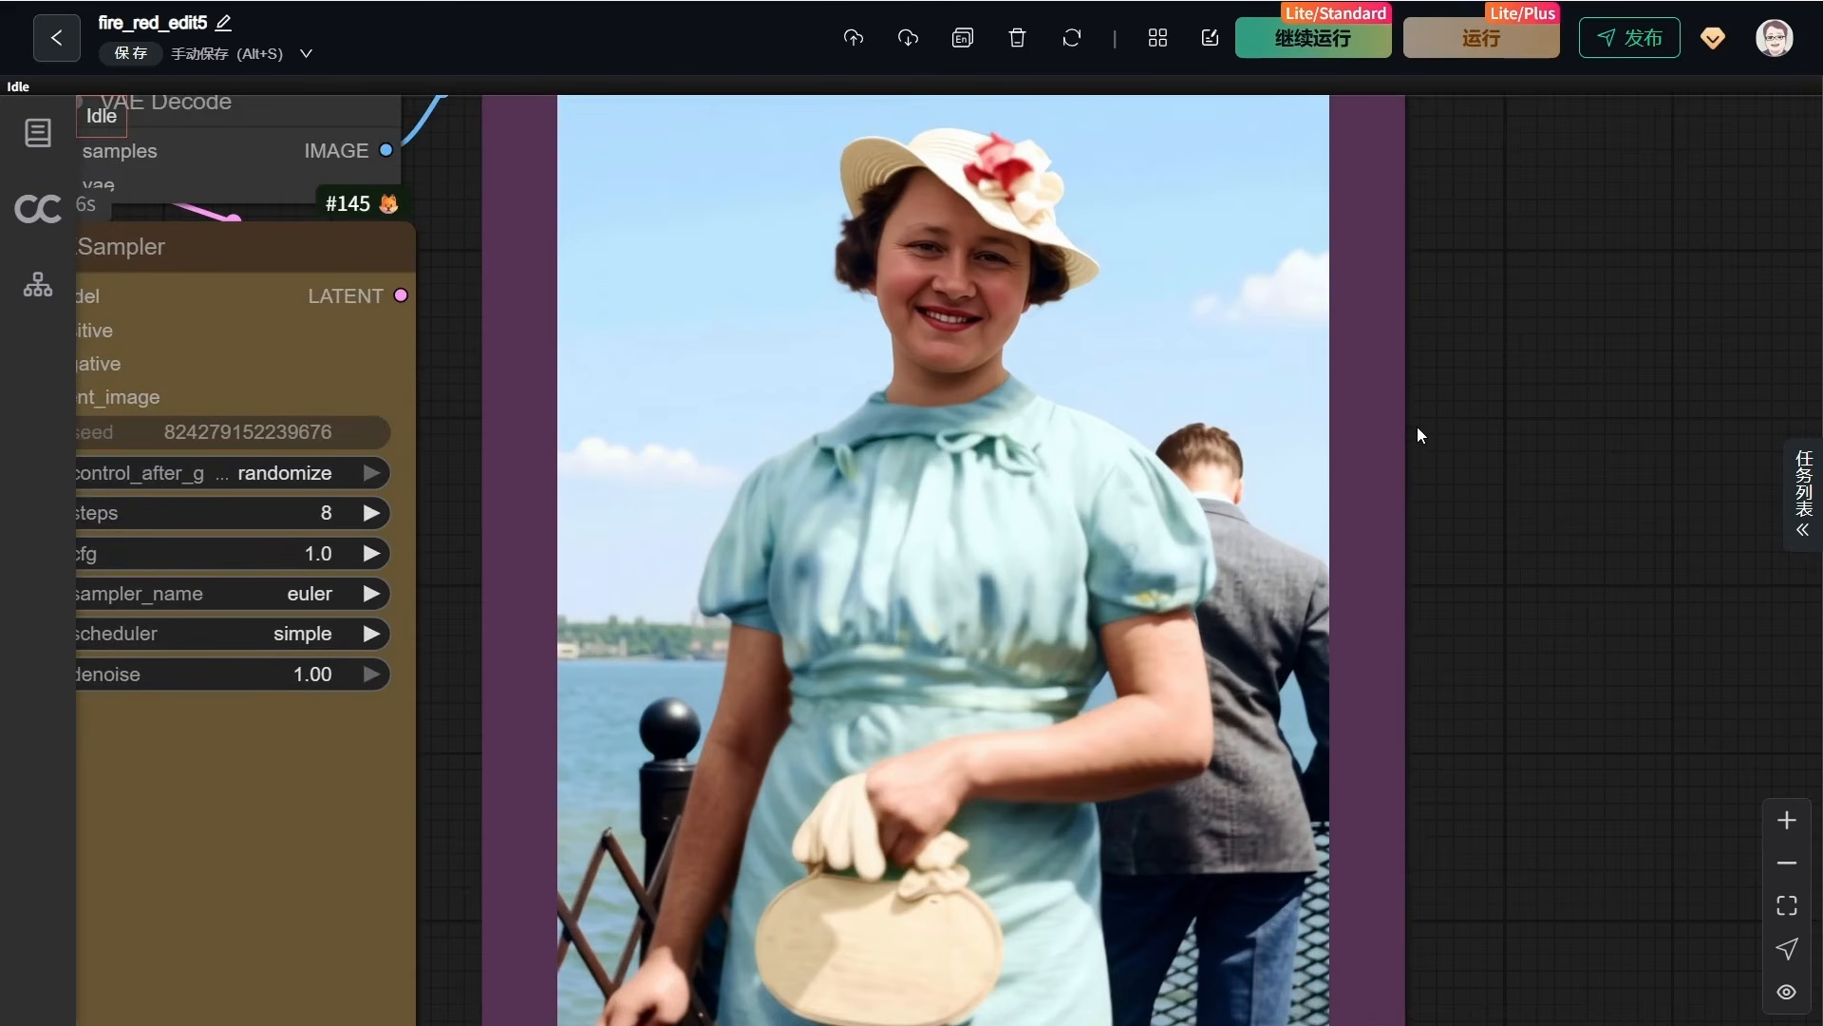
drag(1417, 426, 1485, 411)
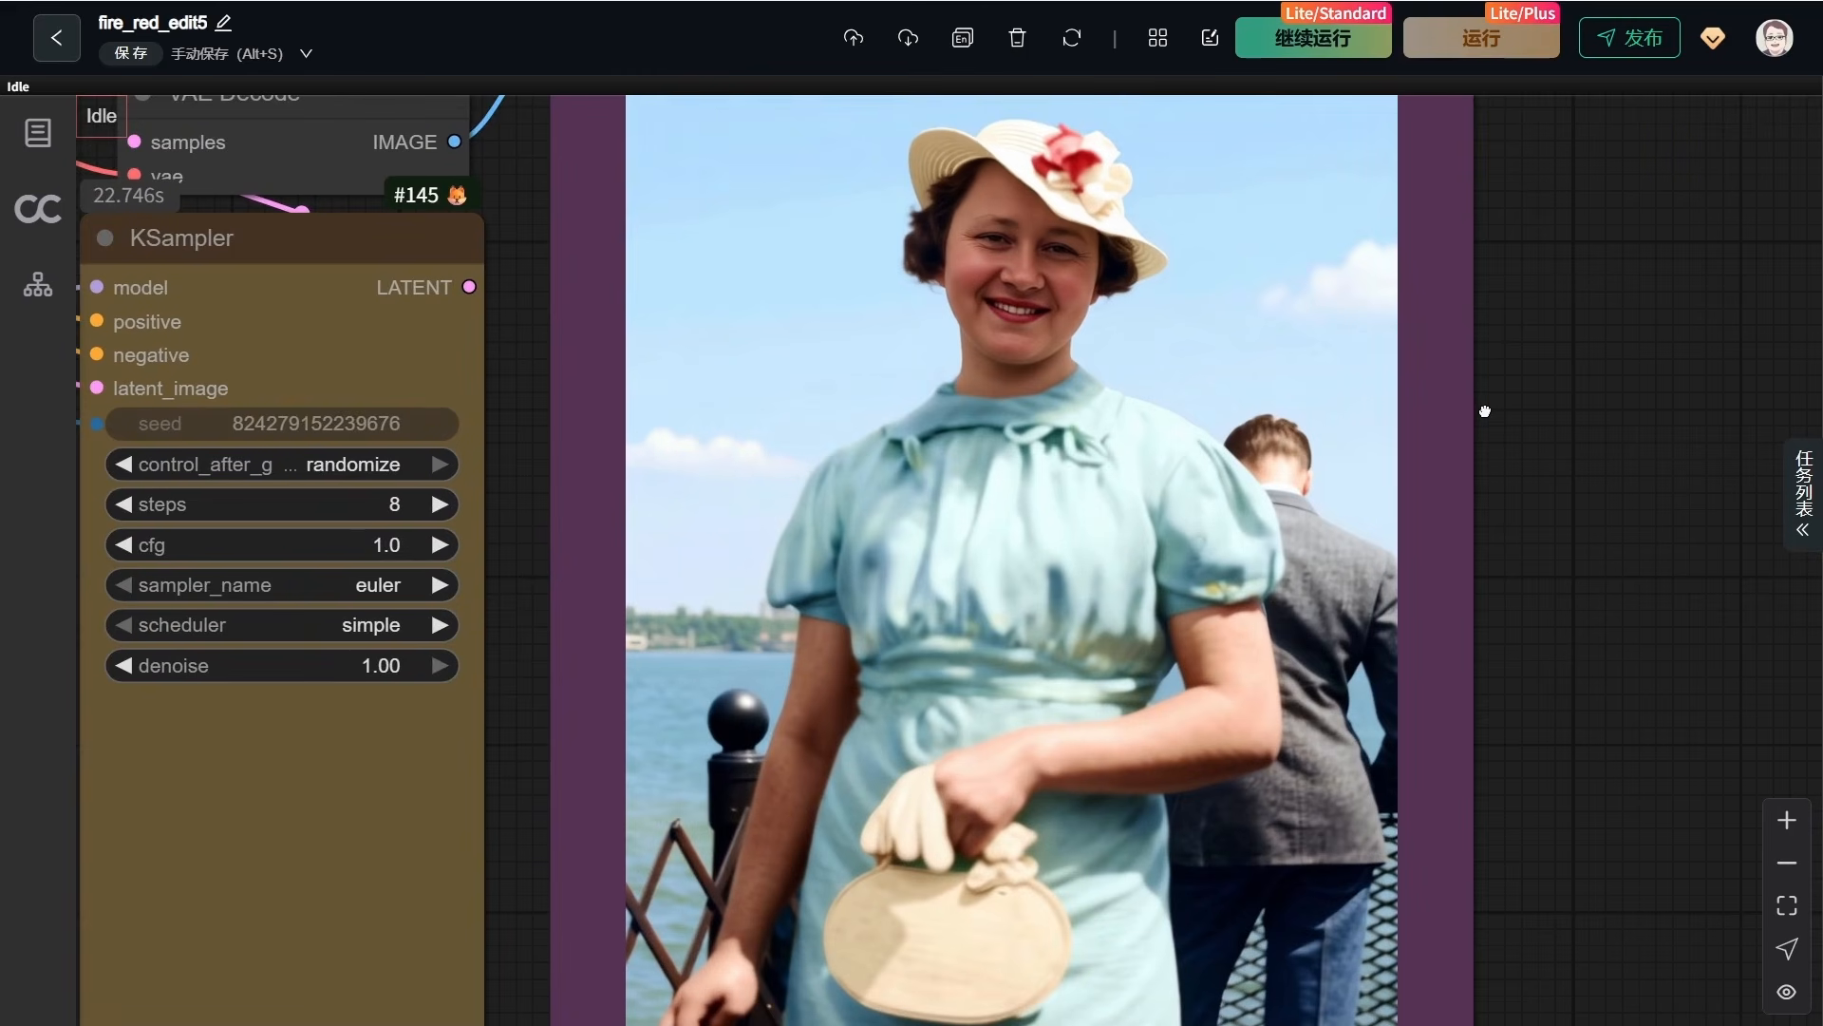
scroll(1485, 411, down, 3)
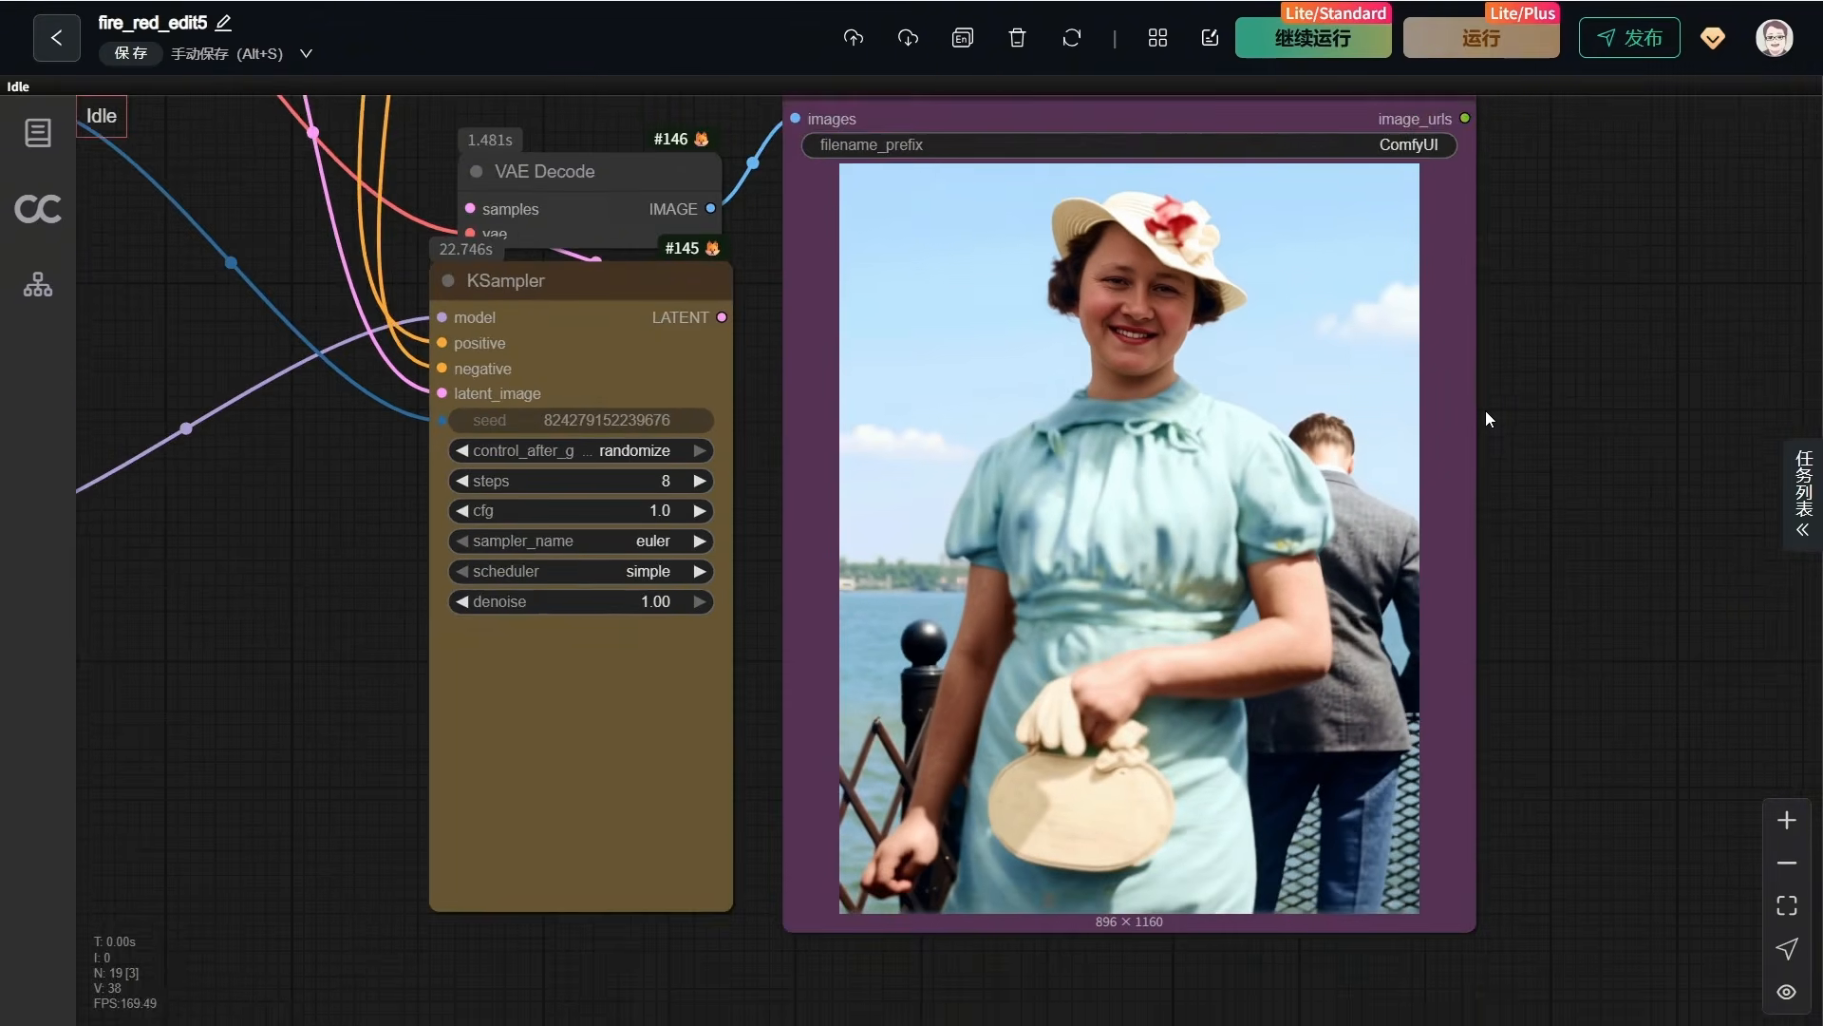
Inspect the handbag and gloves up close in the restored portrait with the cream dress
drag(1485, 411, 1490, 1021)
drag(1456, 663, 1444, 1023)
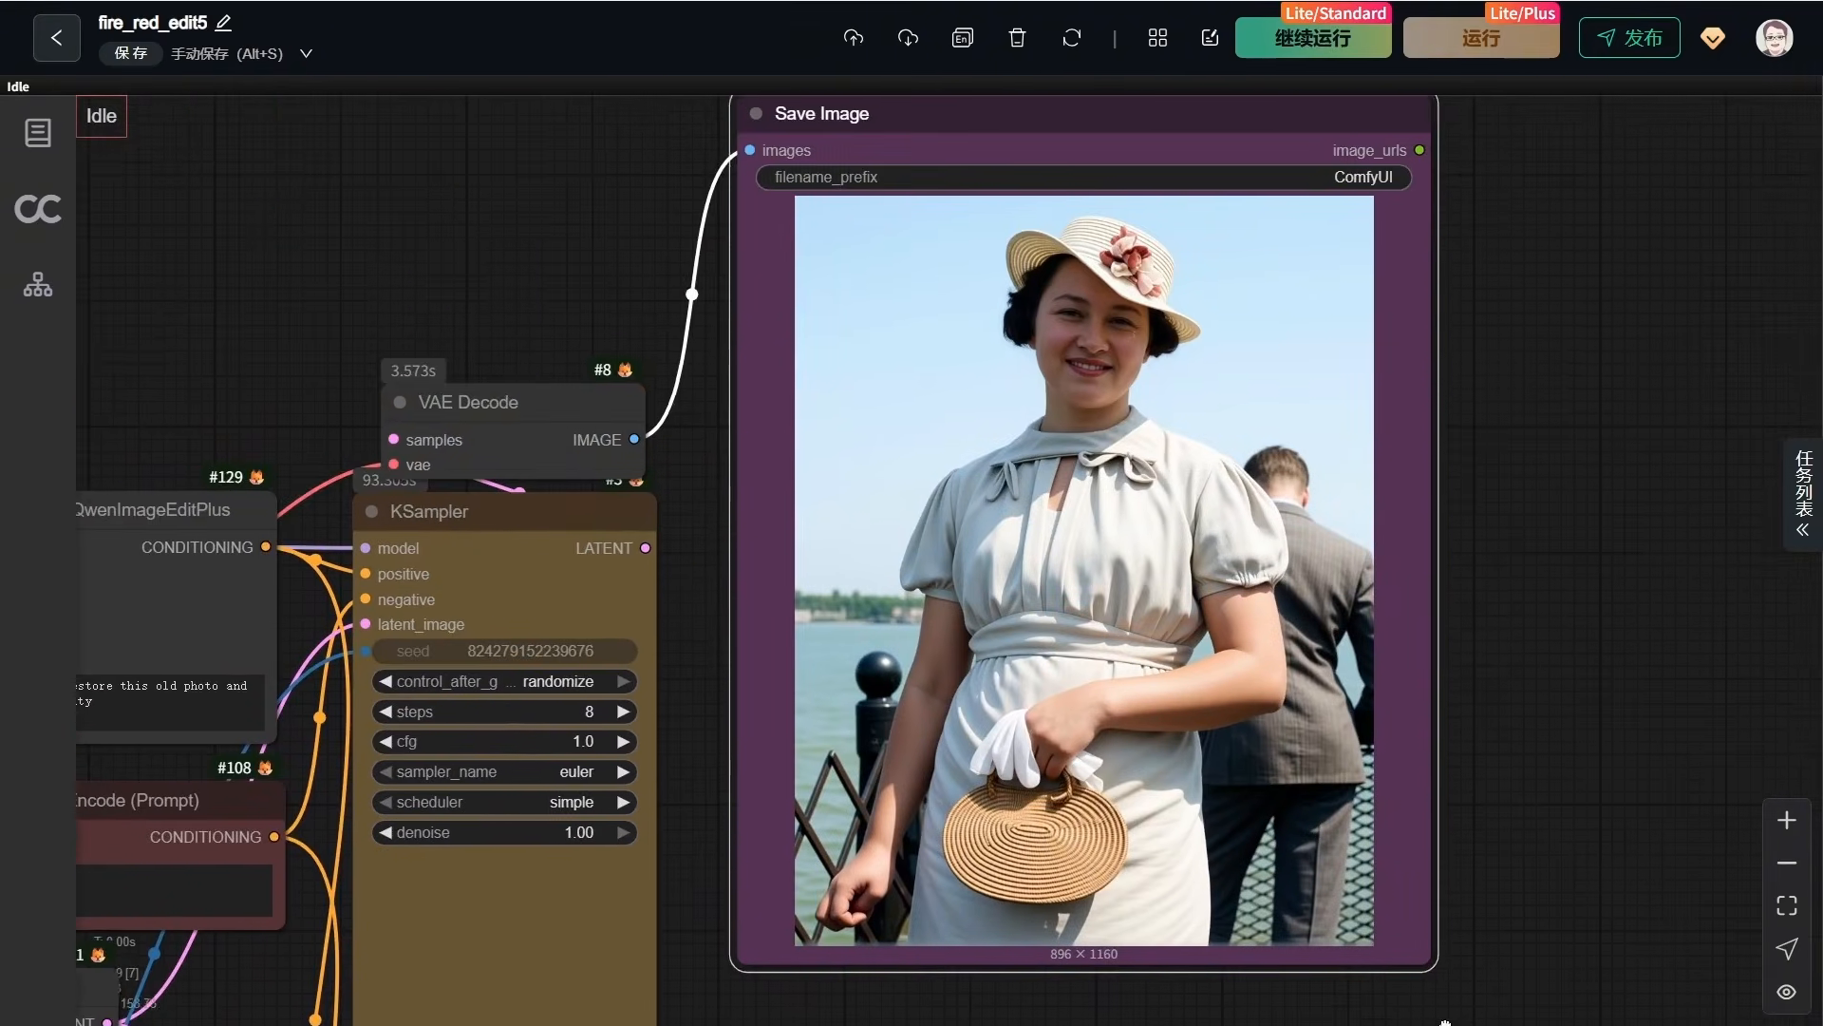
scroll(1092, 892, up, 9)
scroll(1009, 827, up, 2)
scroll(1384, 846, up, 4)
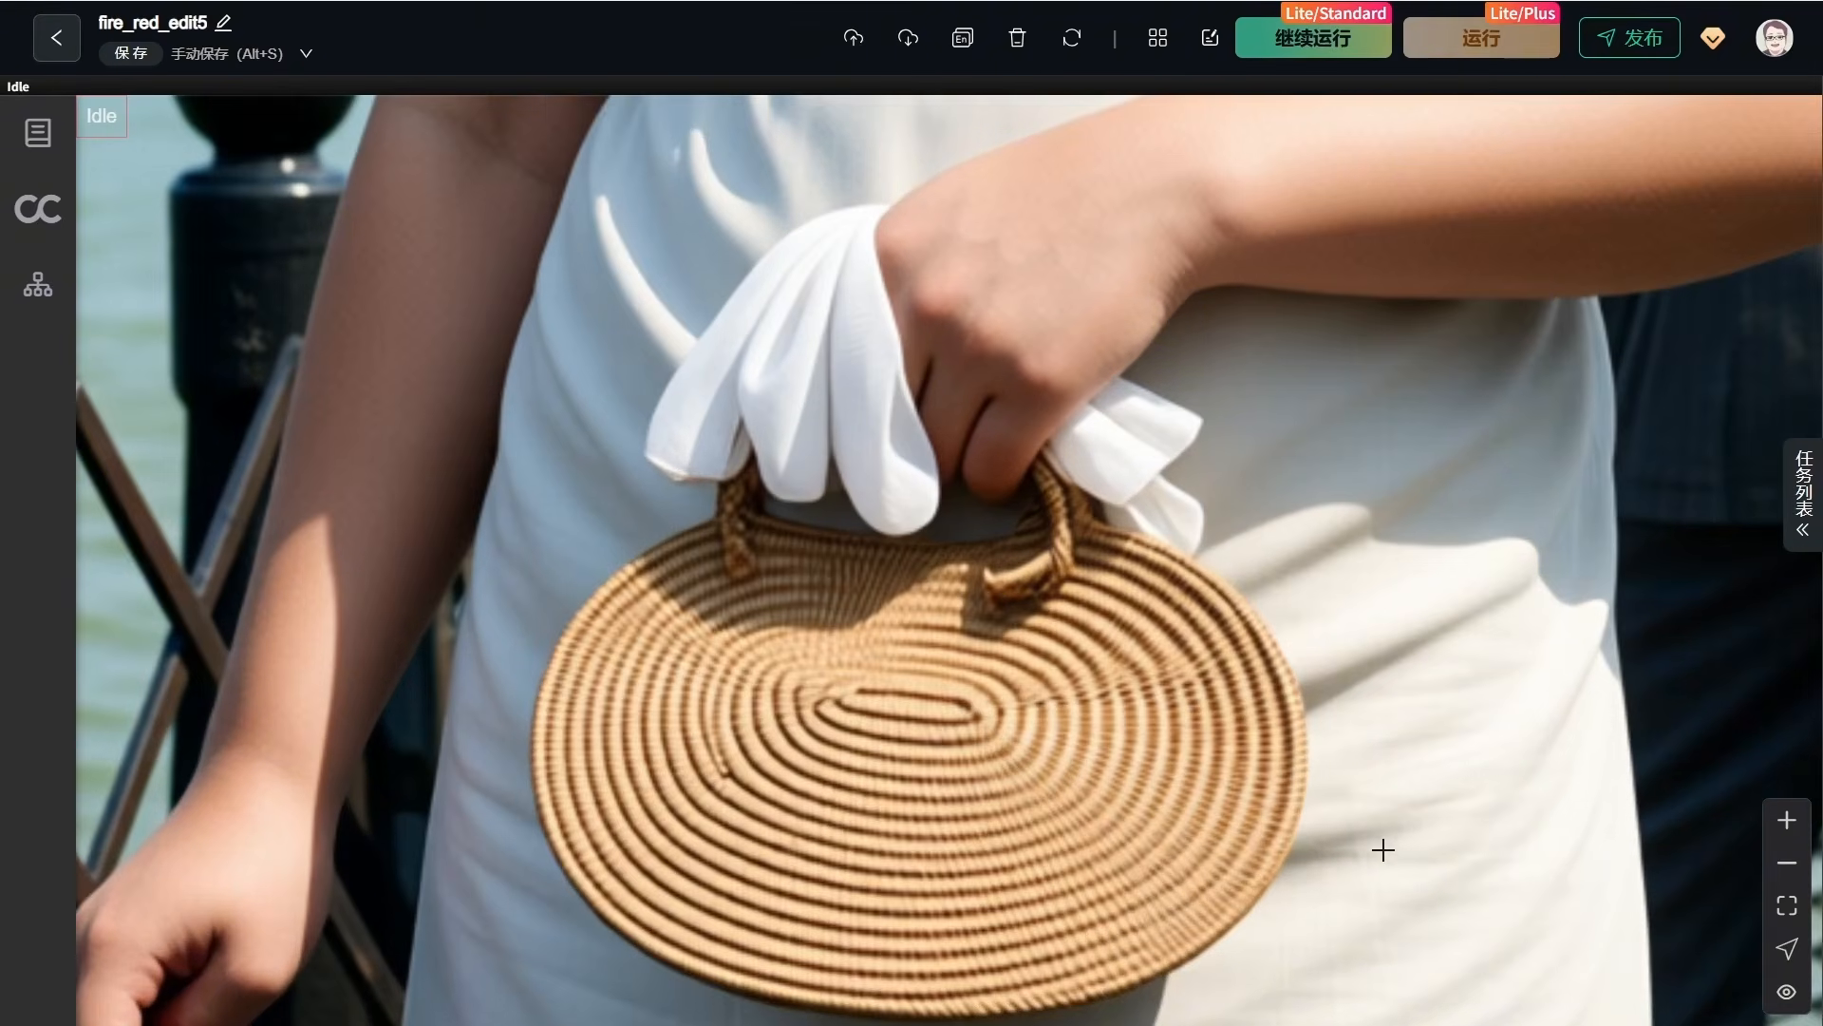
drag(1384, 846, 1421, 629)
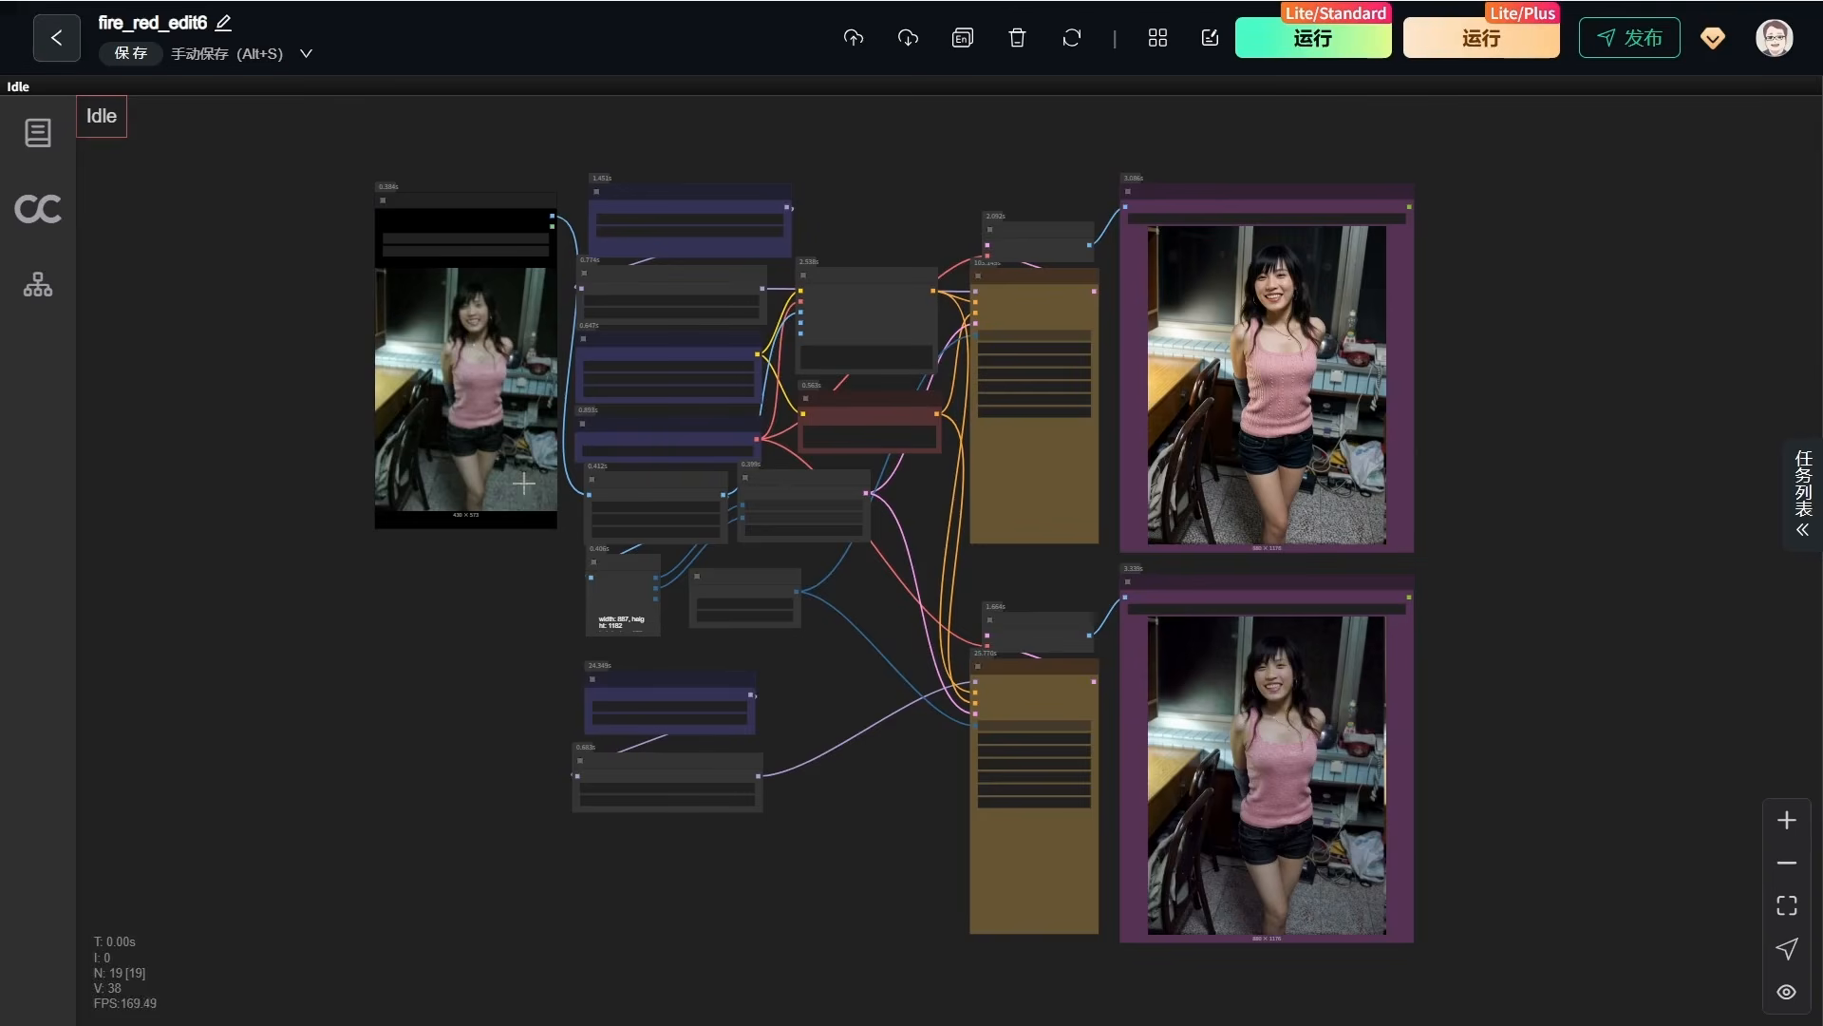
Examine the blurry source photo in the fire_red_edit6 workflow and read the repair prompt in the TextEncodeQwenImageEditPlus node
scroll(314, 305, up, 10)
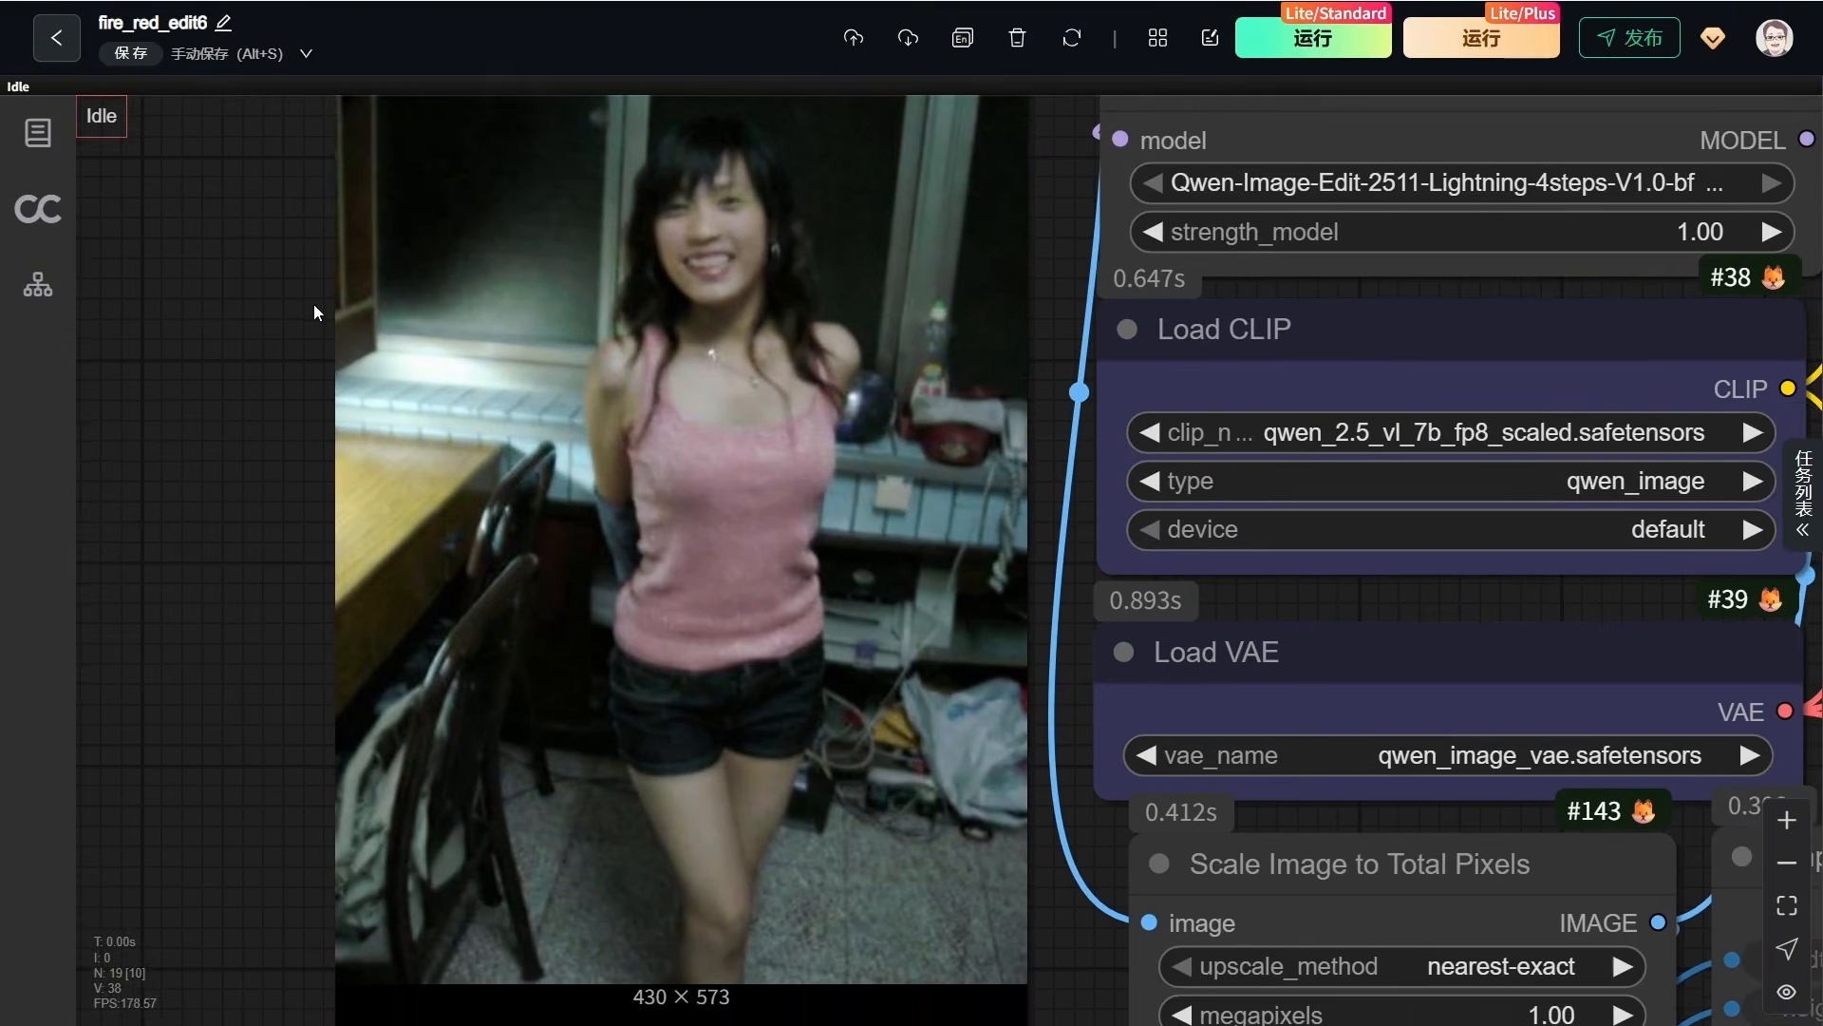
drag(314, 304, 323, 340)
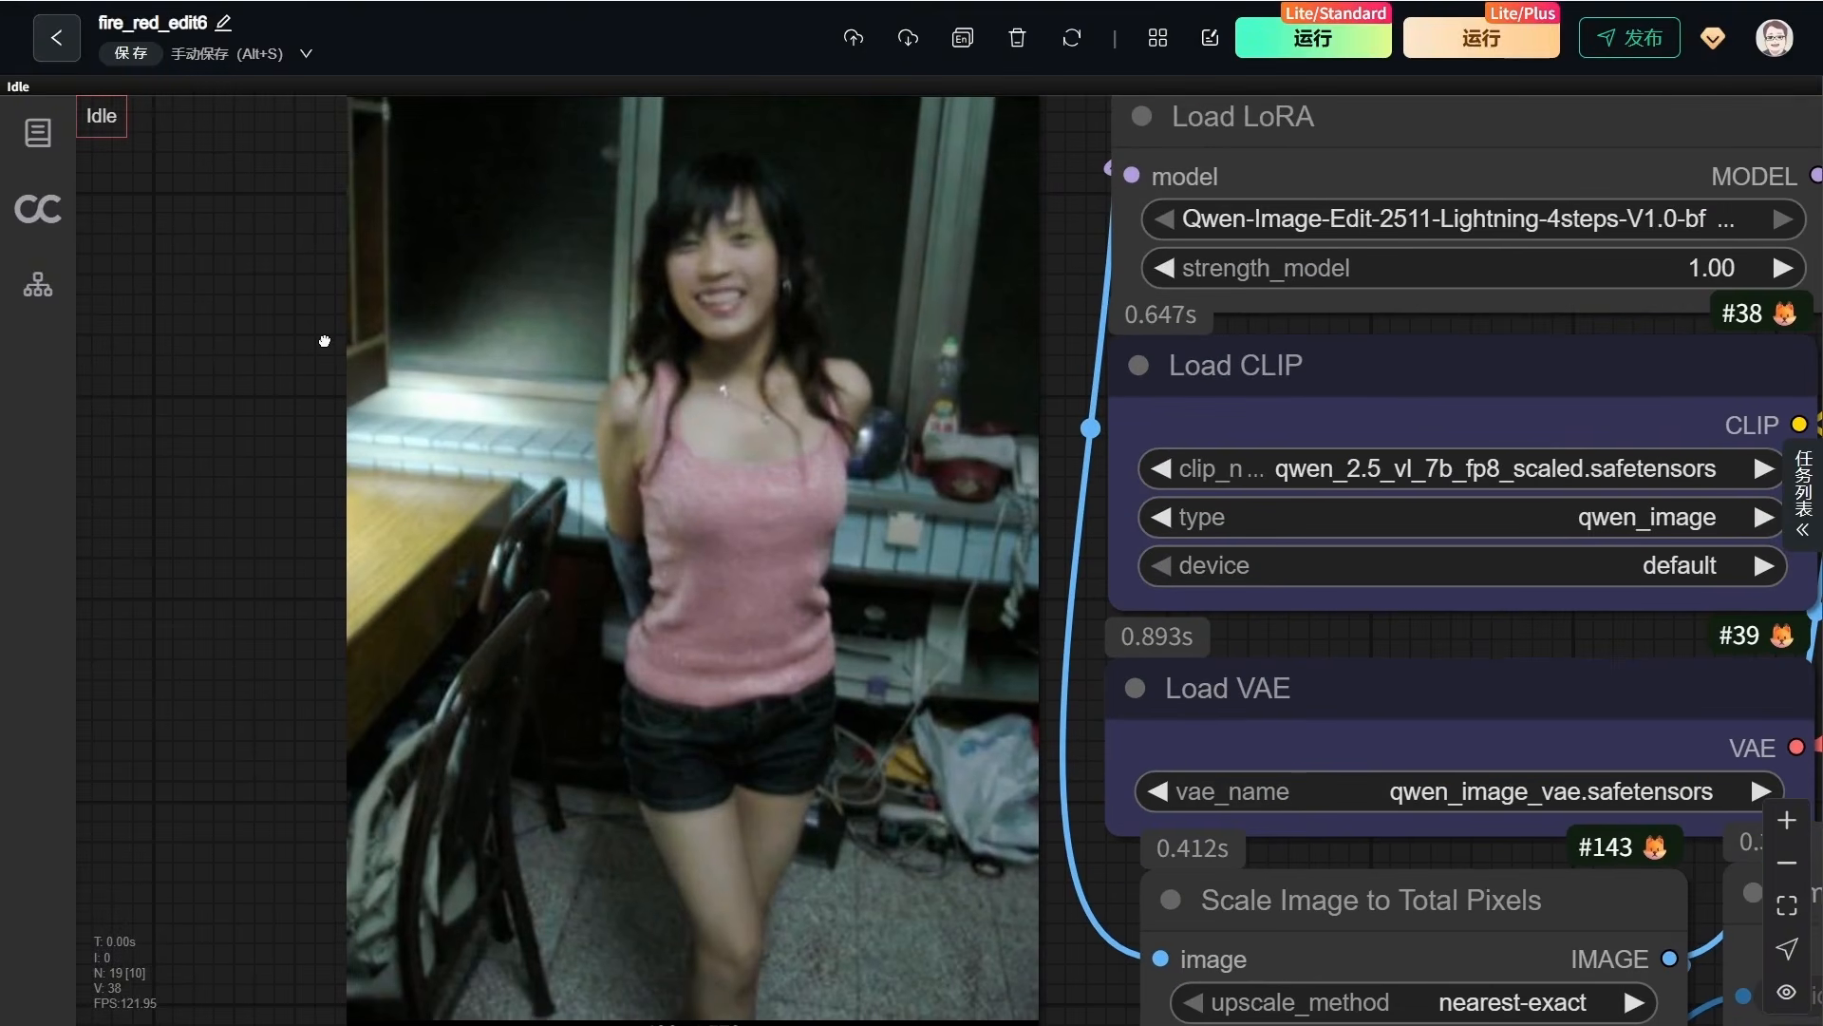
scroll(325, 340, down, 4)
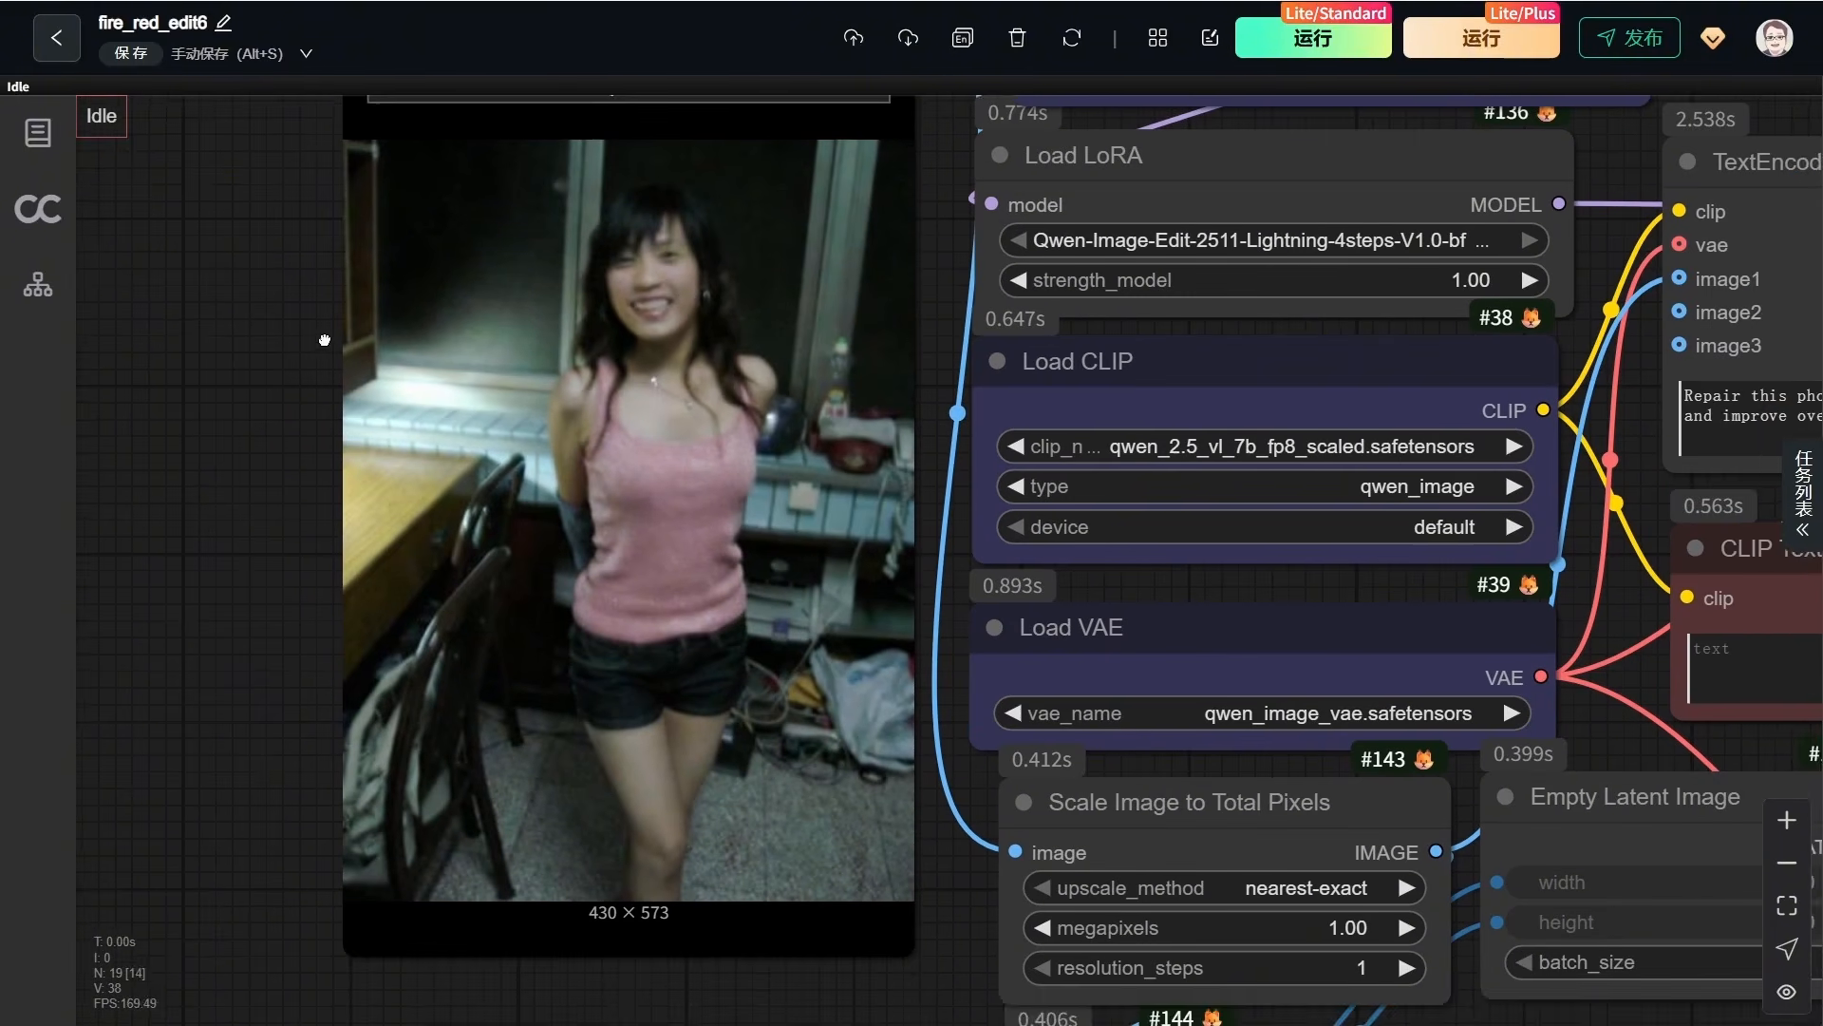
drag(325, 340, 343, 376)
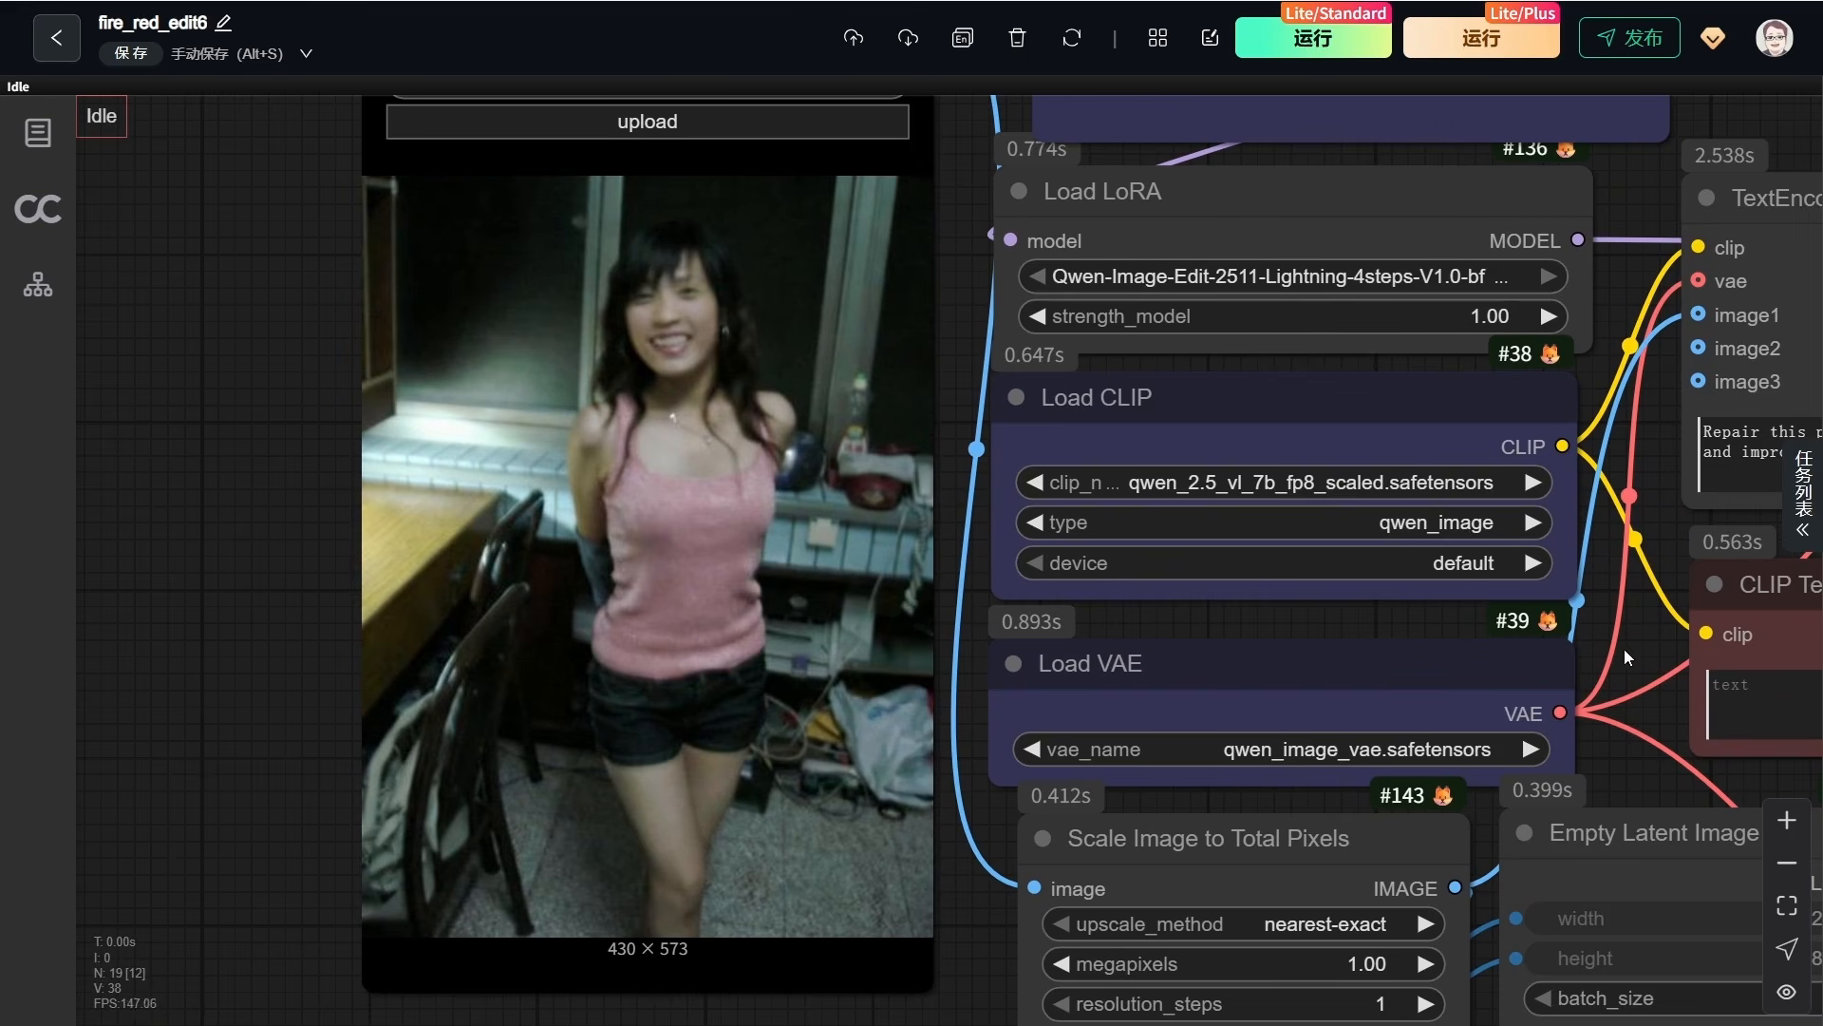
drag(1625, 648, 852, 671)
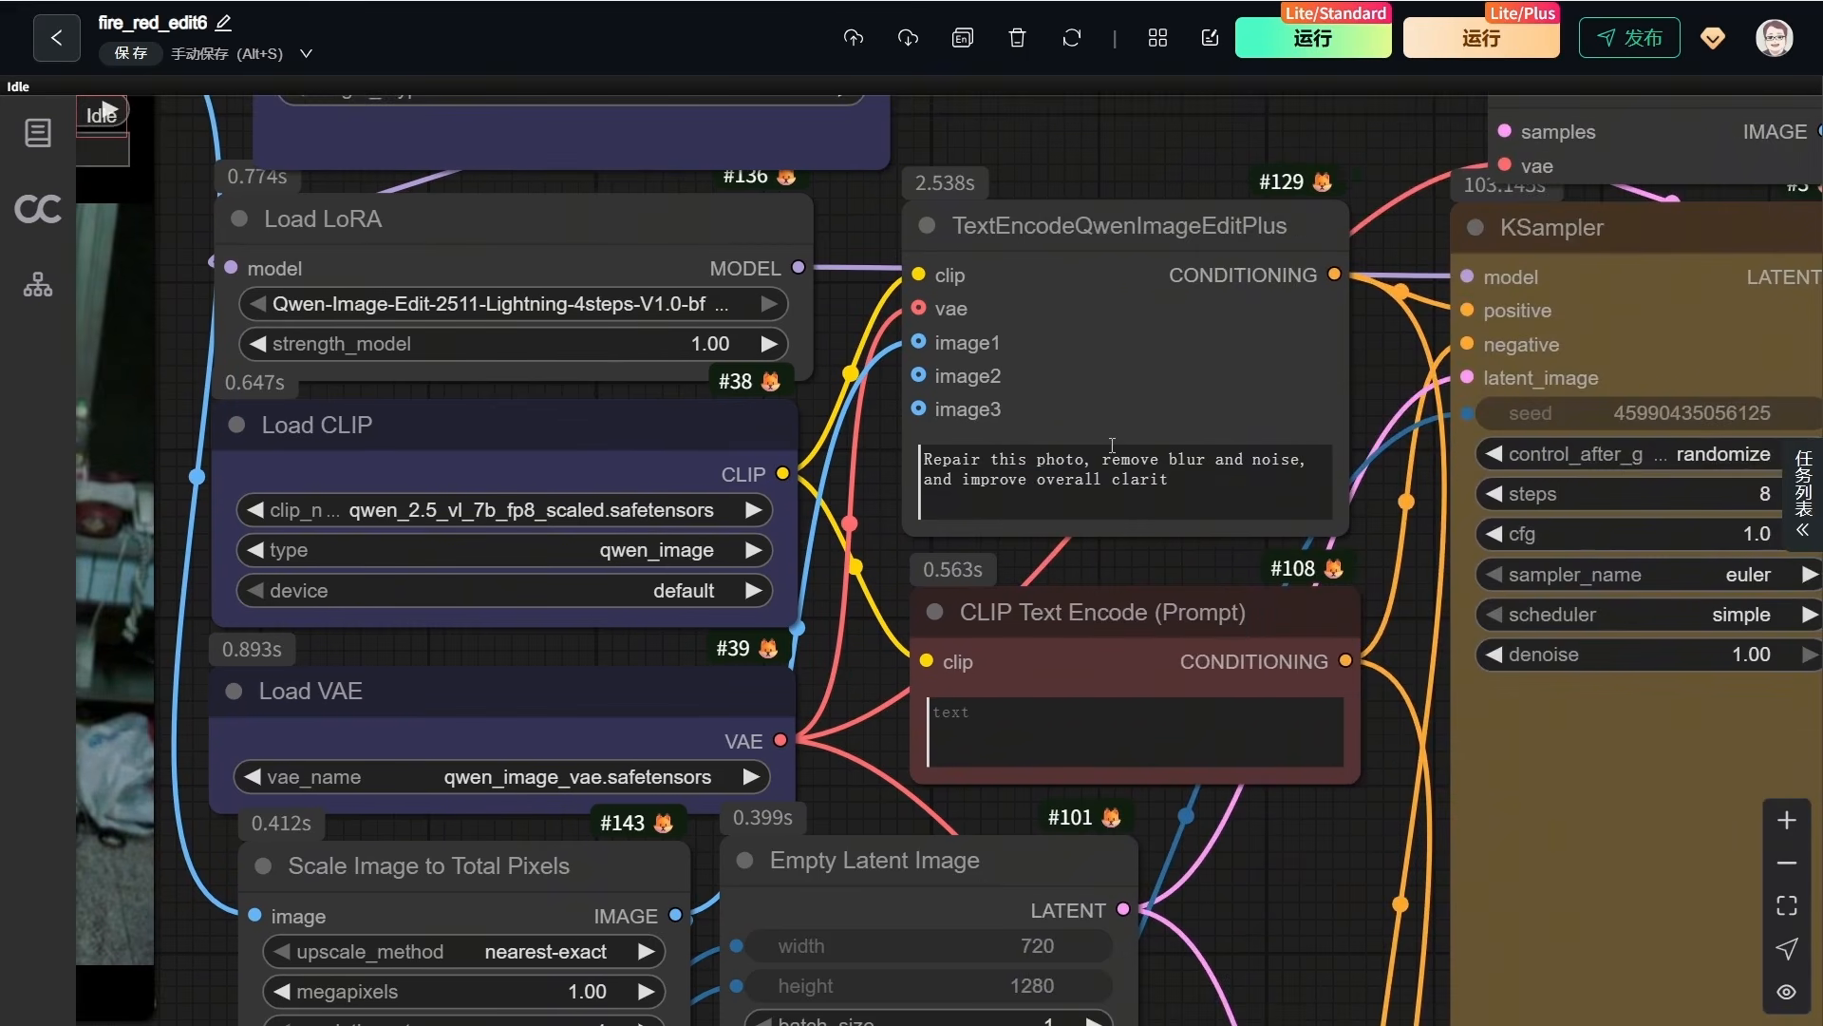
scroll(1124, 429, up, 8)
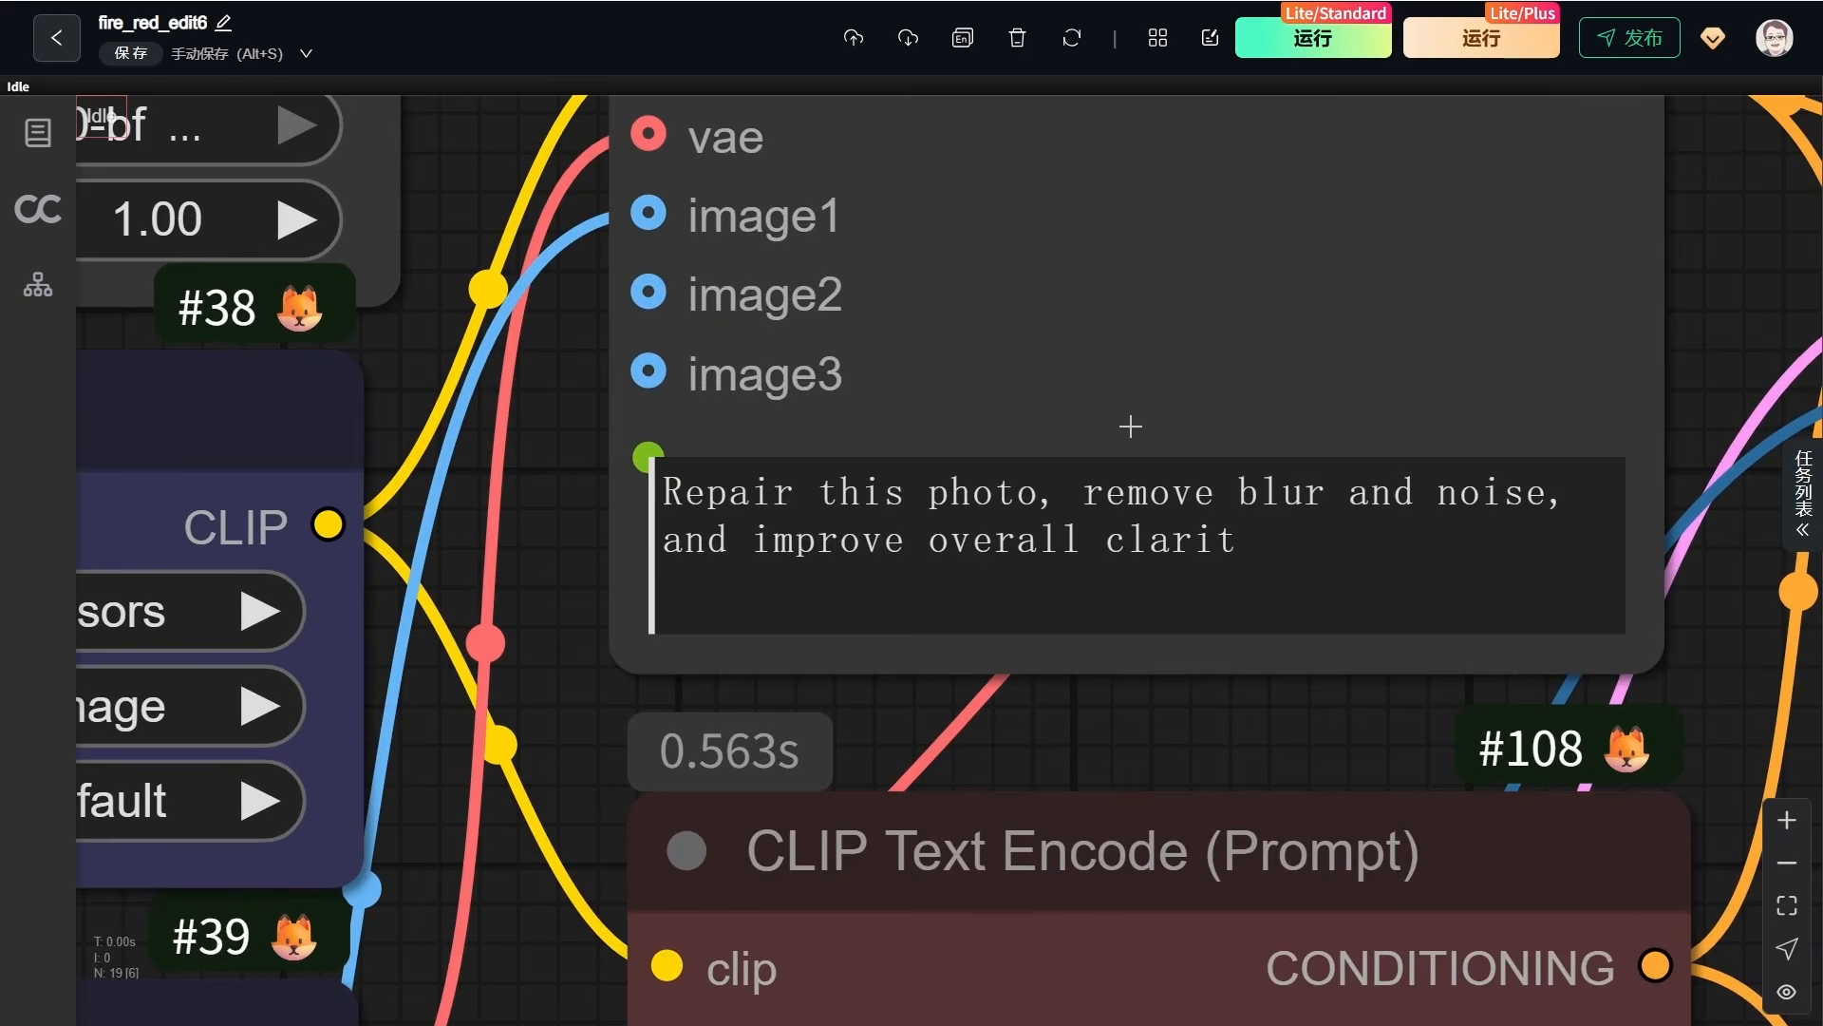
click(1232, 358)
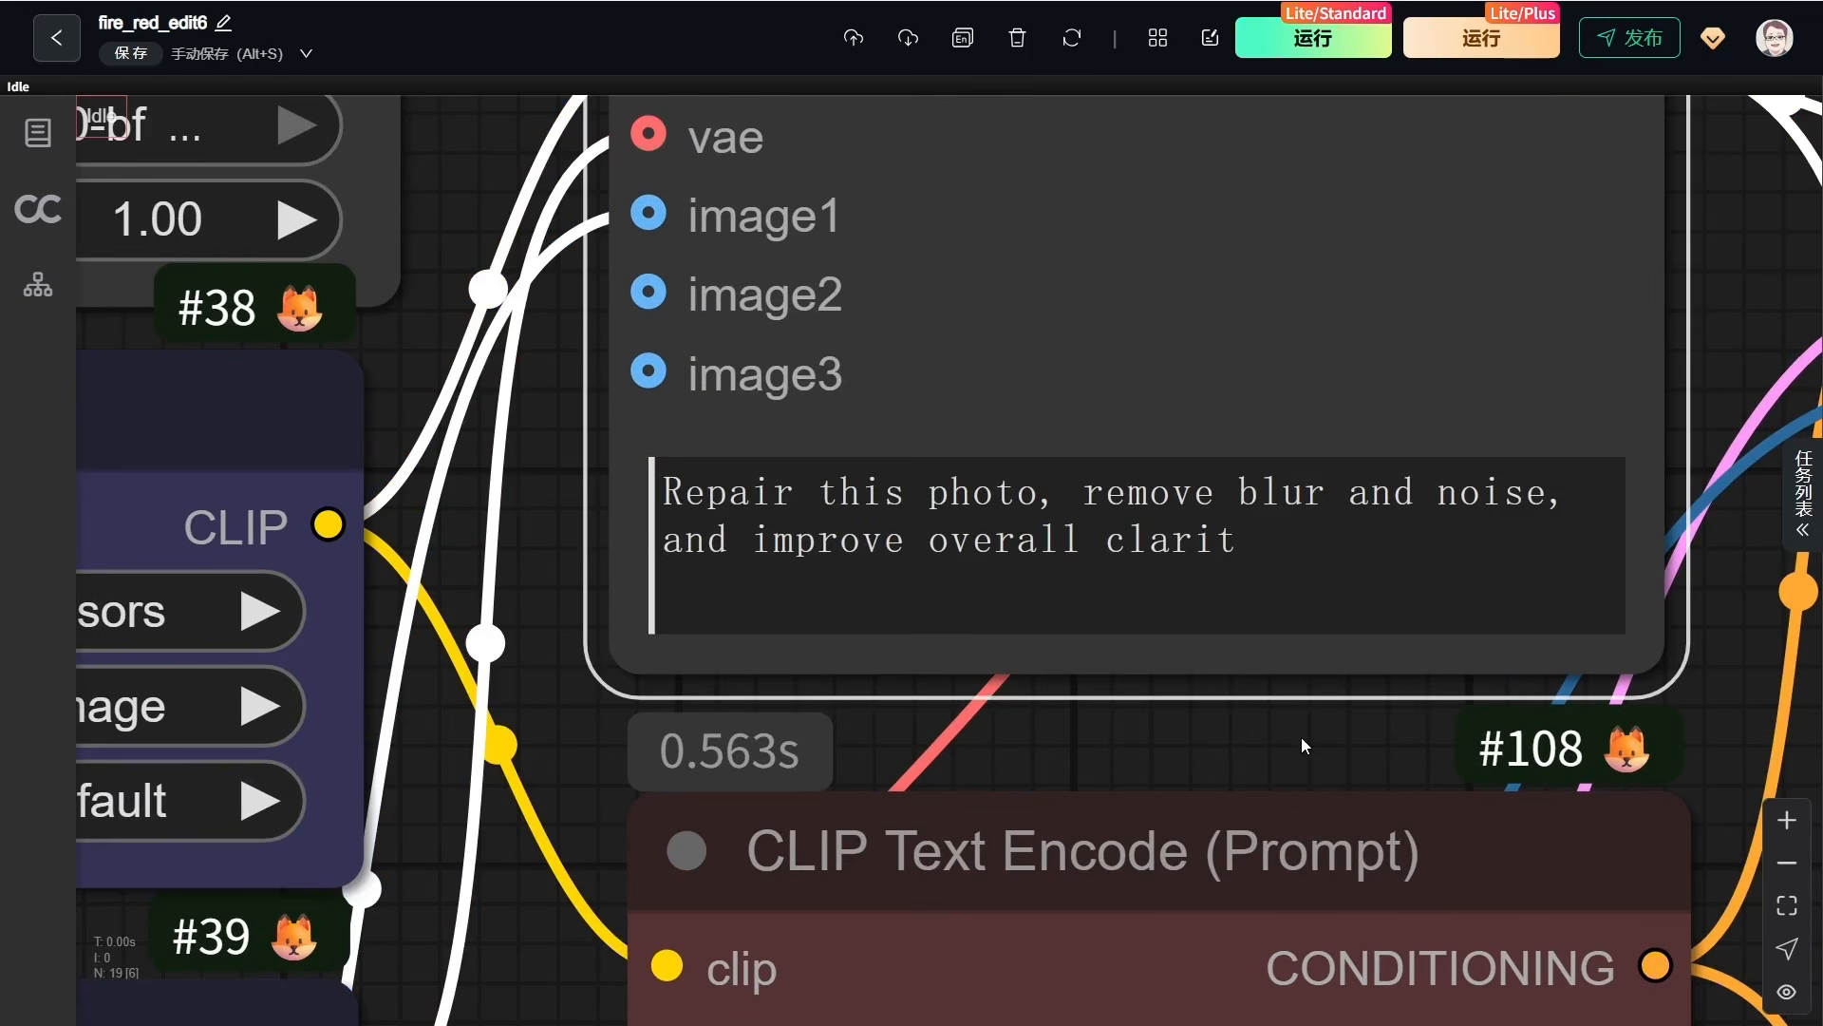
drag(1302, 745, 1268, 1024)
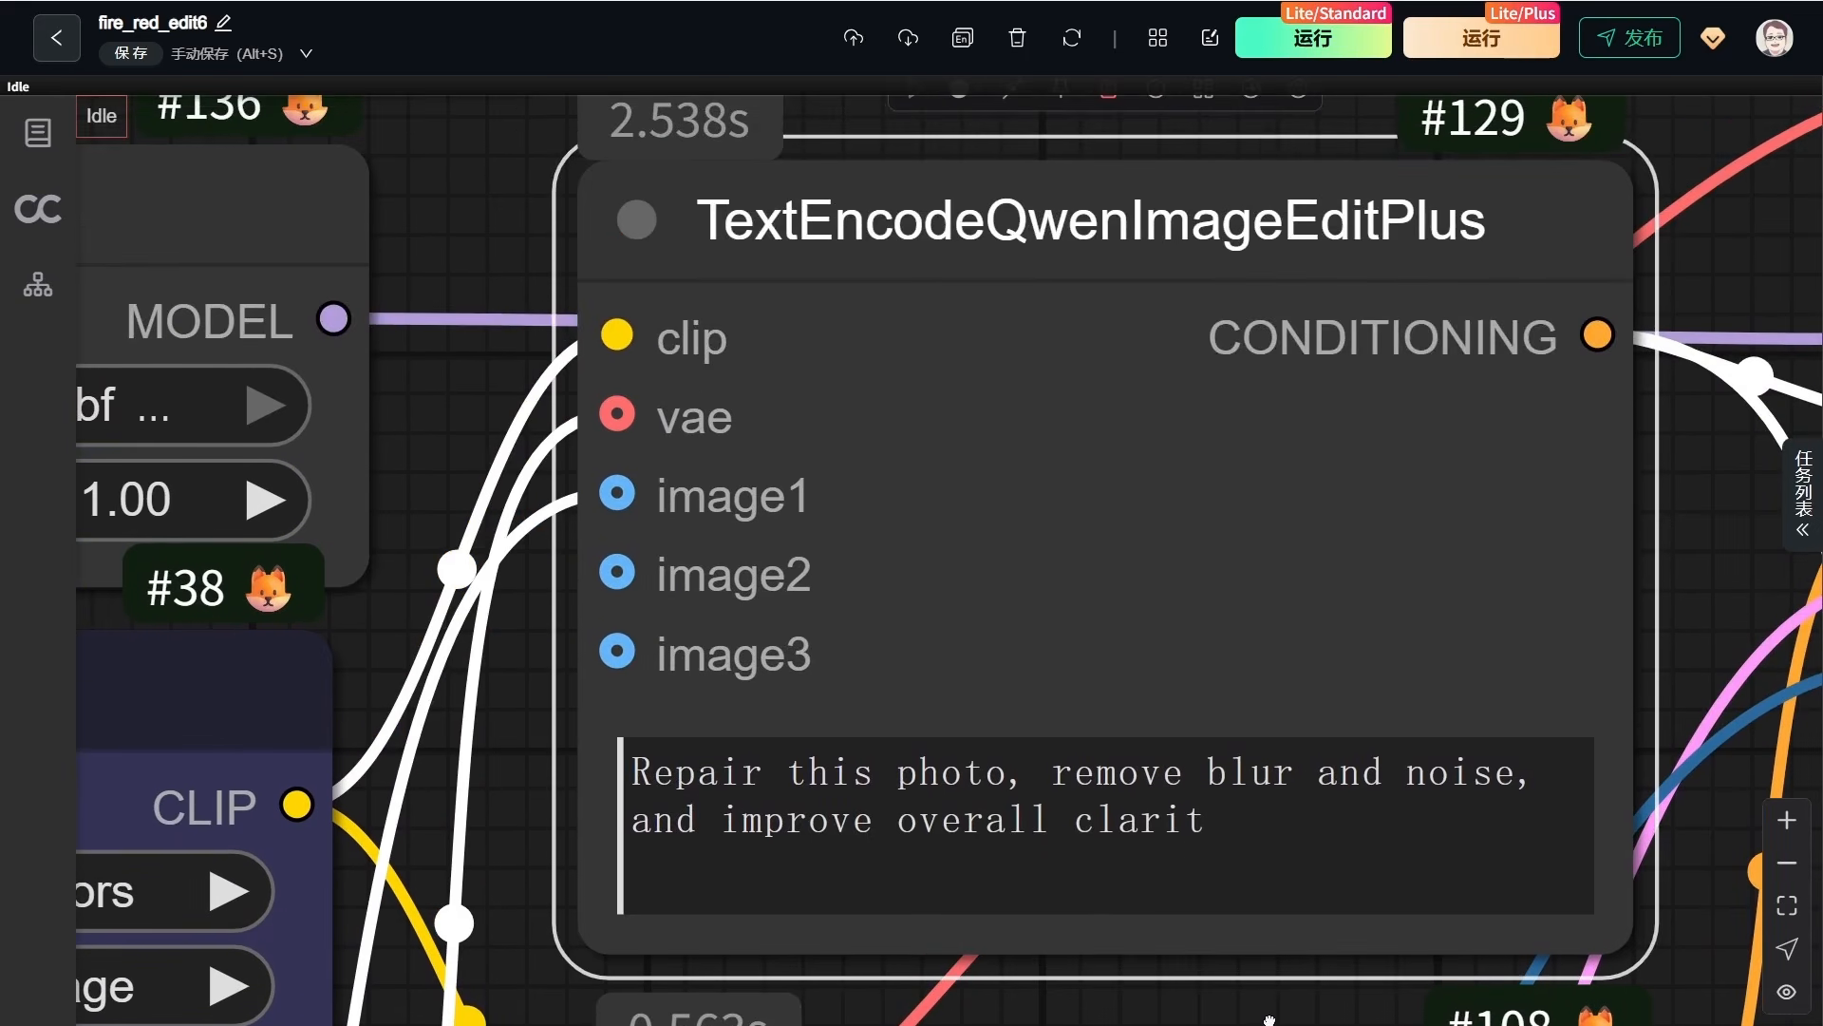
Inspect the repaired photo in the Save Image node fed by the first KSampler
scroll(1414, 698, down, 10)
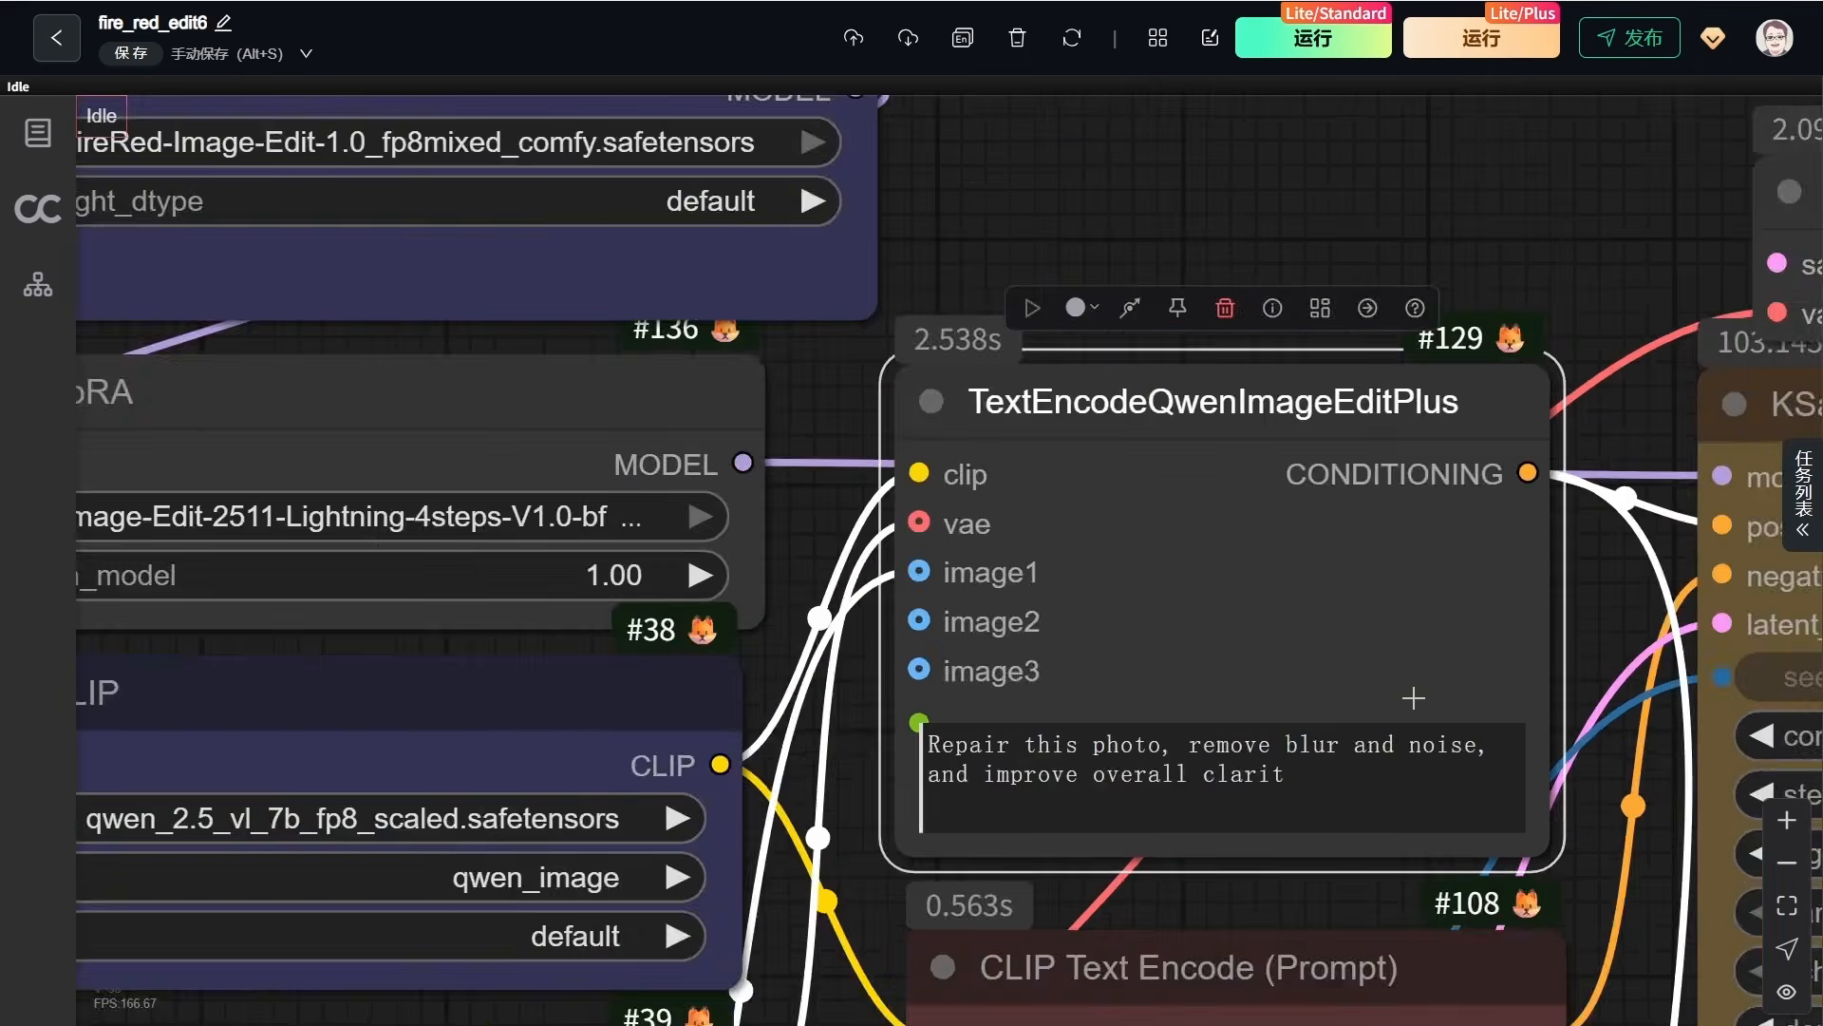
drag(1467, 665, 229, 474)
scroll(1241, 531, down, 1)
drag(1653, 708, 1622, 652)
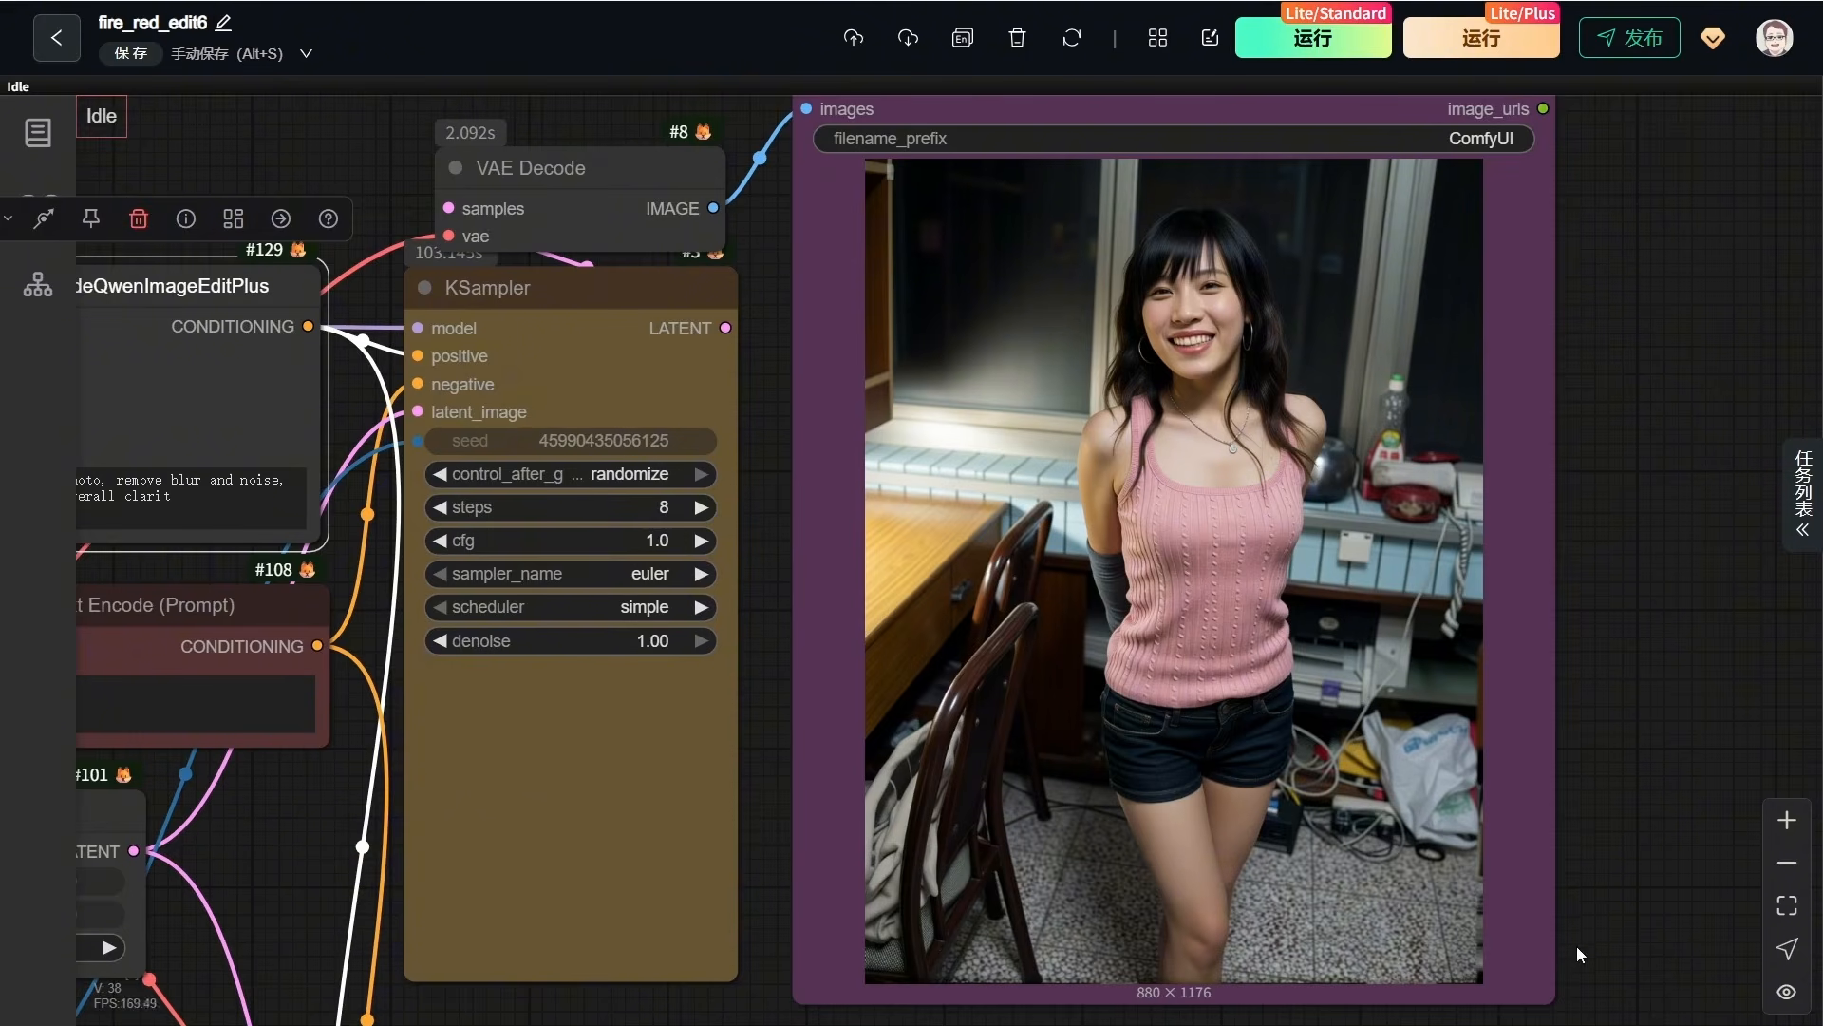
Examine the repaired photo from the second model branch in the fire_red_edit6 workflow
drag(1577, 942, 1571, 221)
drag(1606, 798, 1601, 544)
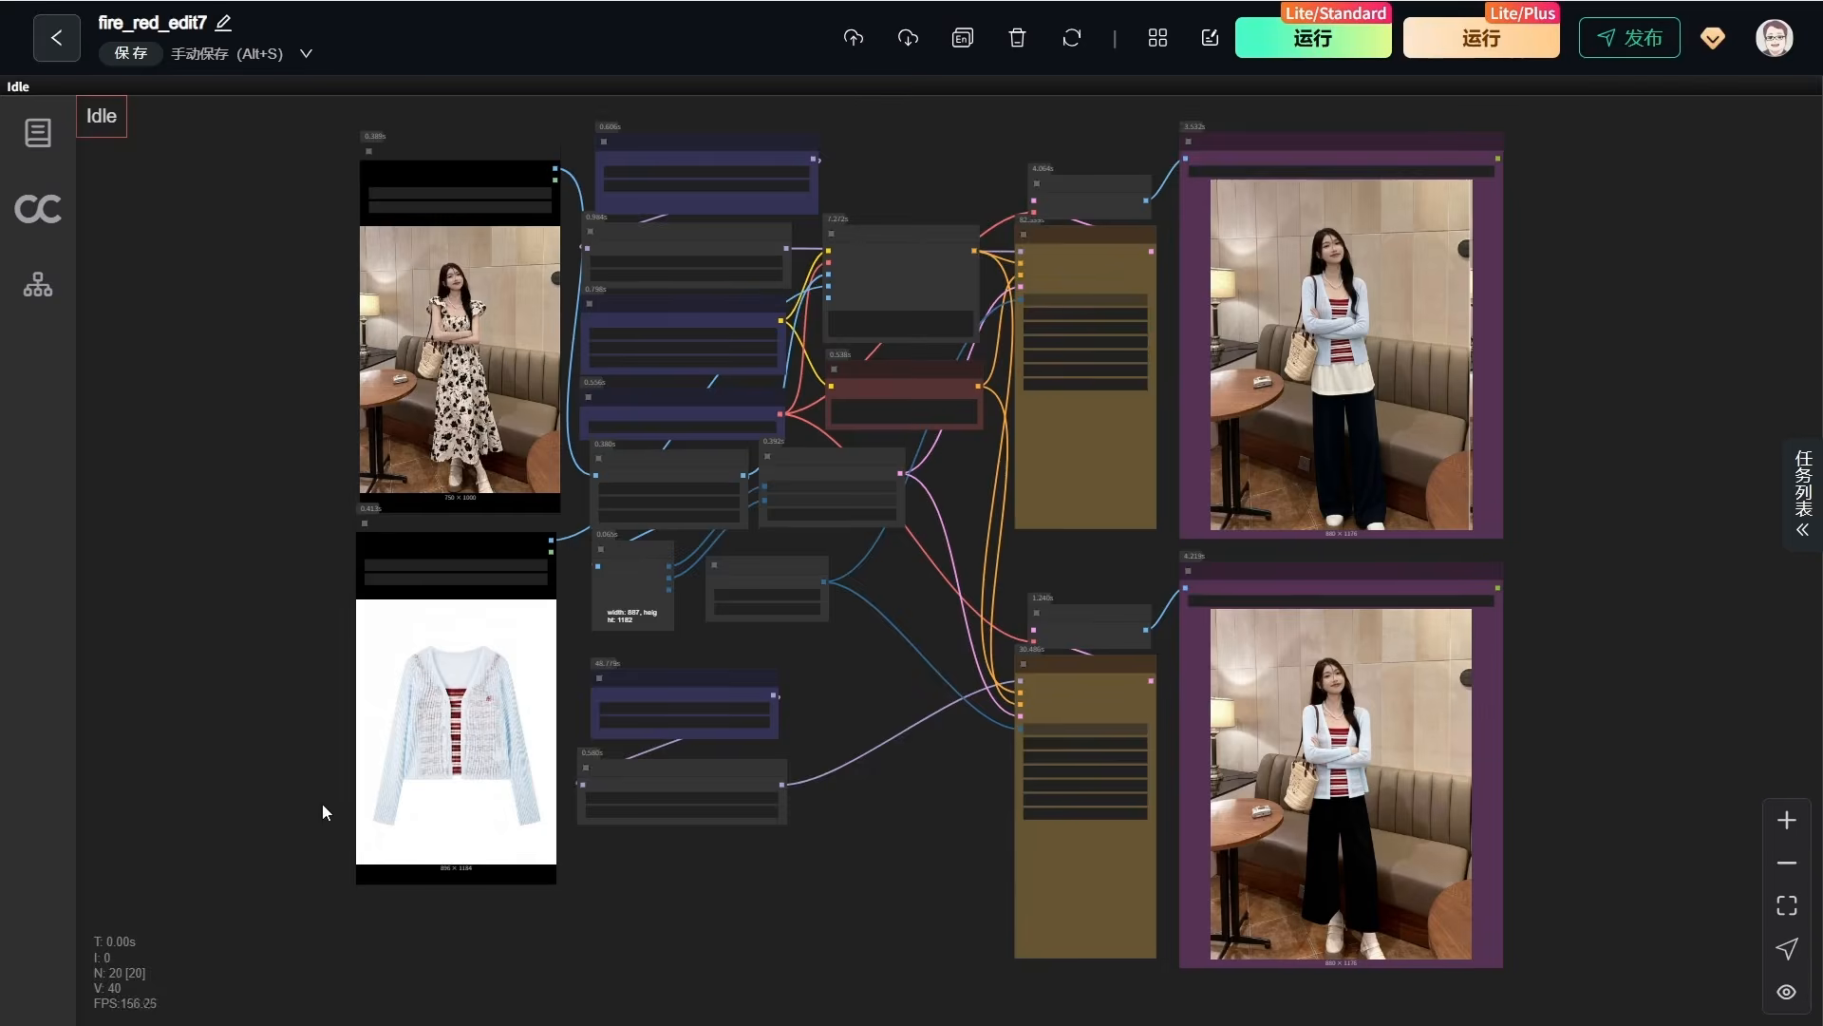
Examine the cardigan image and the model photo in the fire_red_edit7 workflow and read the outfit prompt in the TextEncodeQwenImageEditPlus node
scroll(314, 807, up, 5)
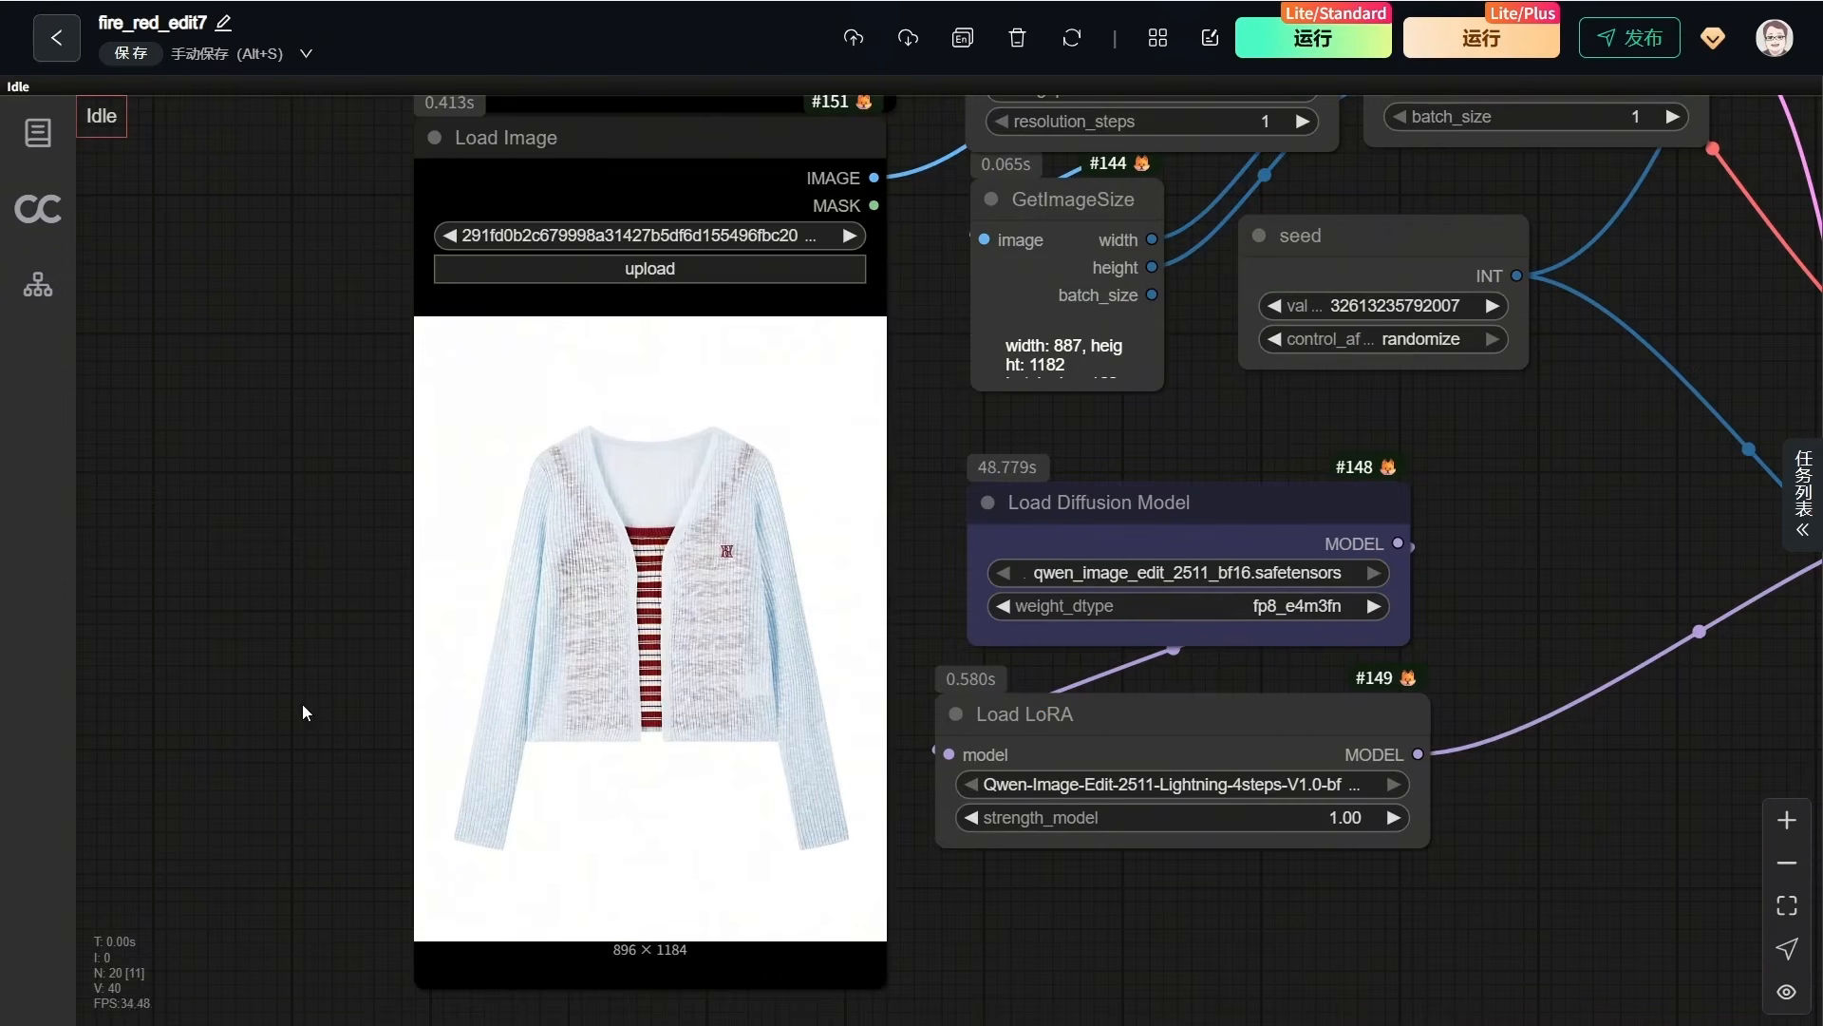
scroll(274, 409, up, 5)
drag(275, 409, 277, 664)
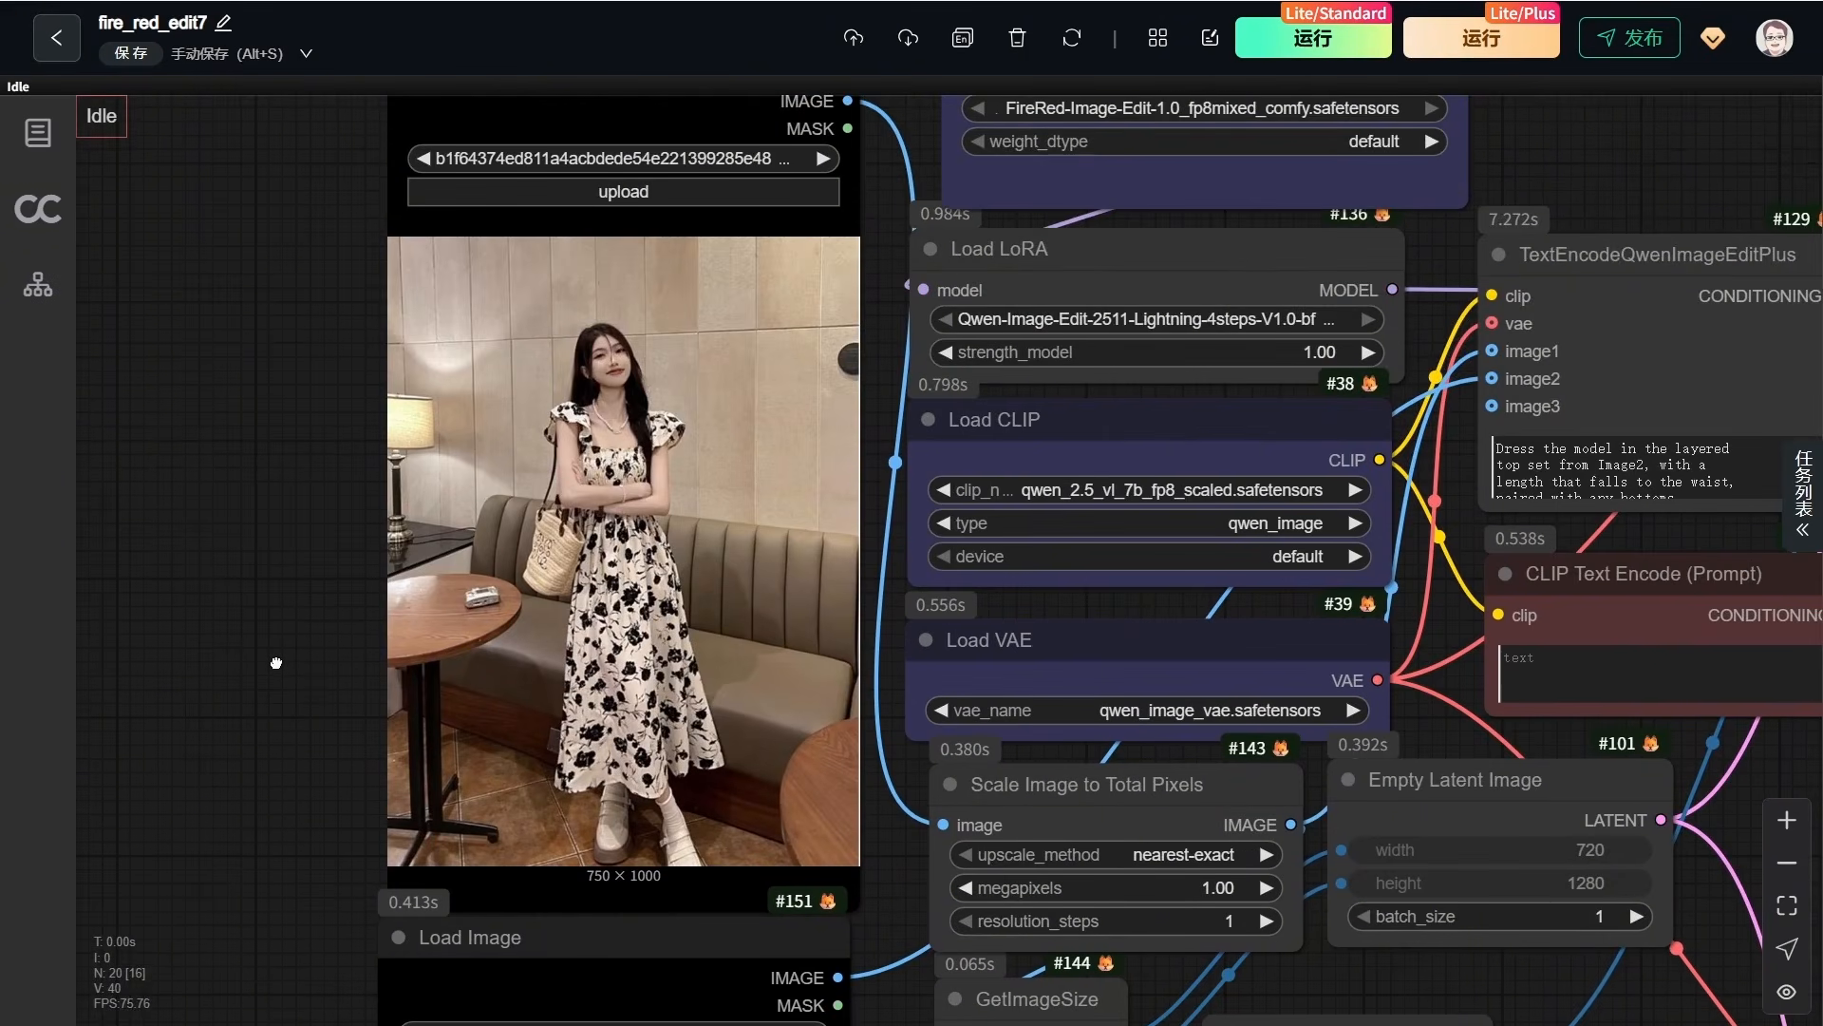
drag(1709, 786, 1252, 798)
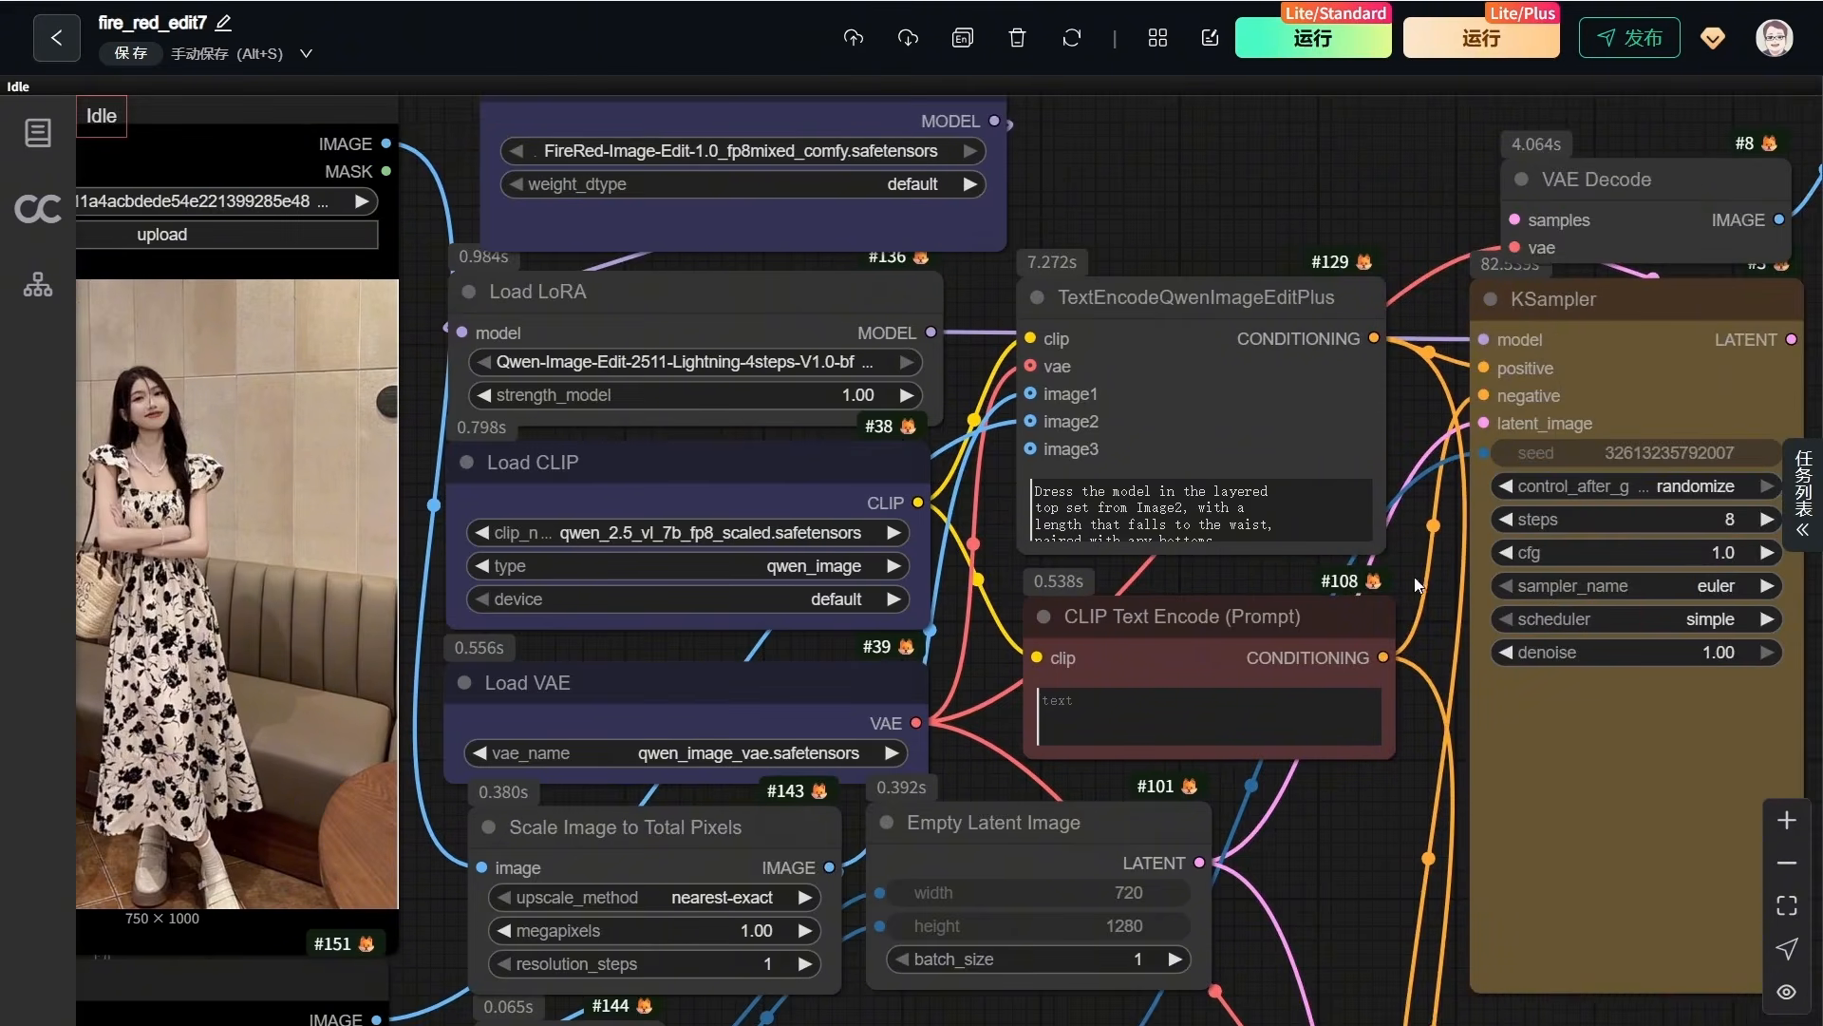
scroll(1339, 441, up, 8)
mouse_move(1427, 637)
mouse_down()
mouse_move(1462, 682)
mouse_move(1708, 810)
mouse_move(1433, 610)
mouse_up()
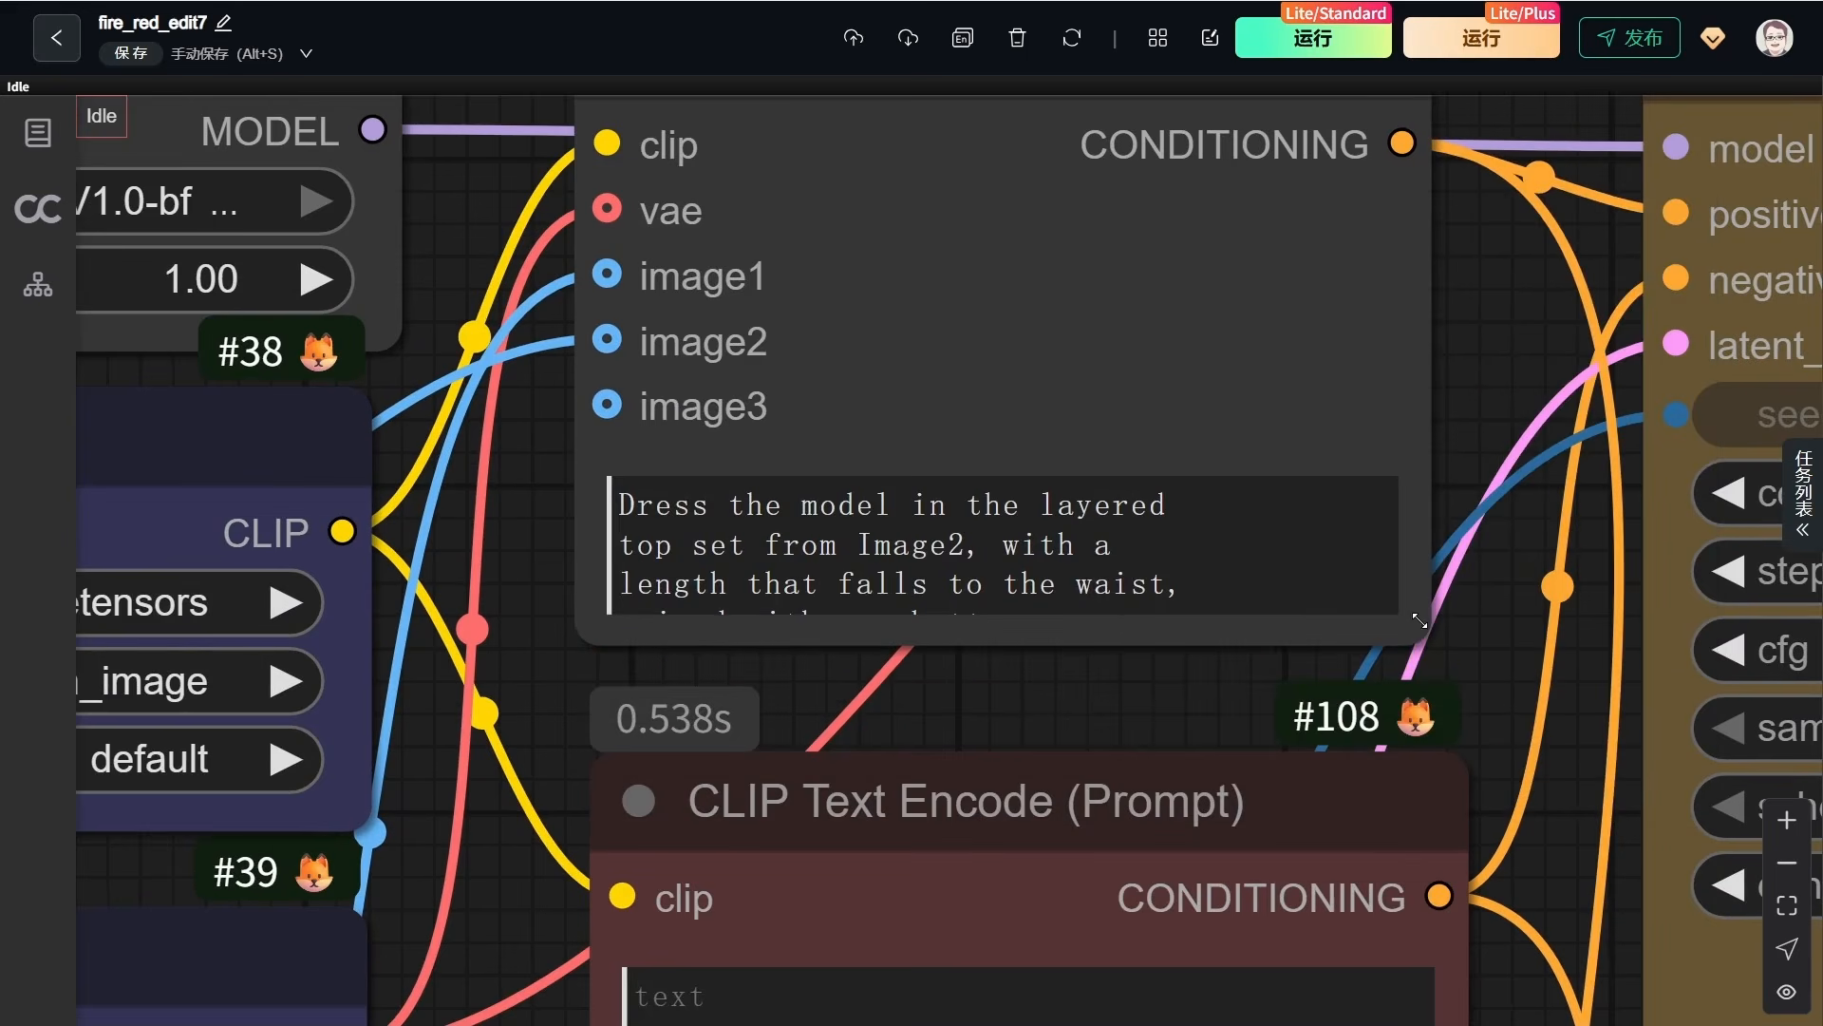
Compare the outfit-swap results in the two Save Image nodes of the fire_red_edit7 workflow, starting with the second branch
scroll(1426, 680, down, 5)
drag(1497, 918, 775, 2)
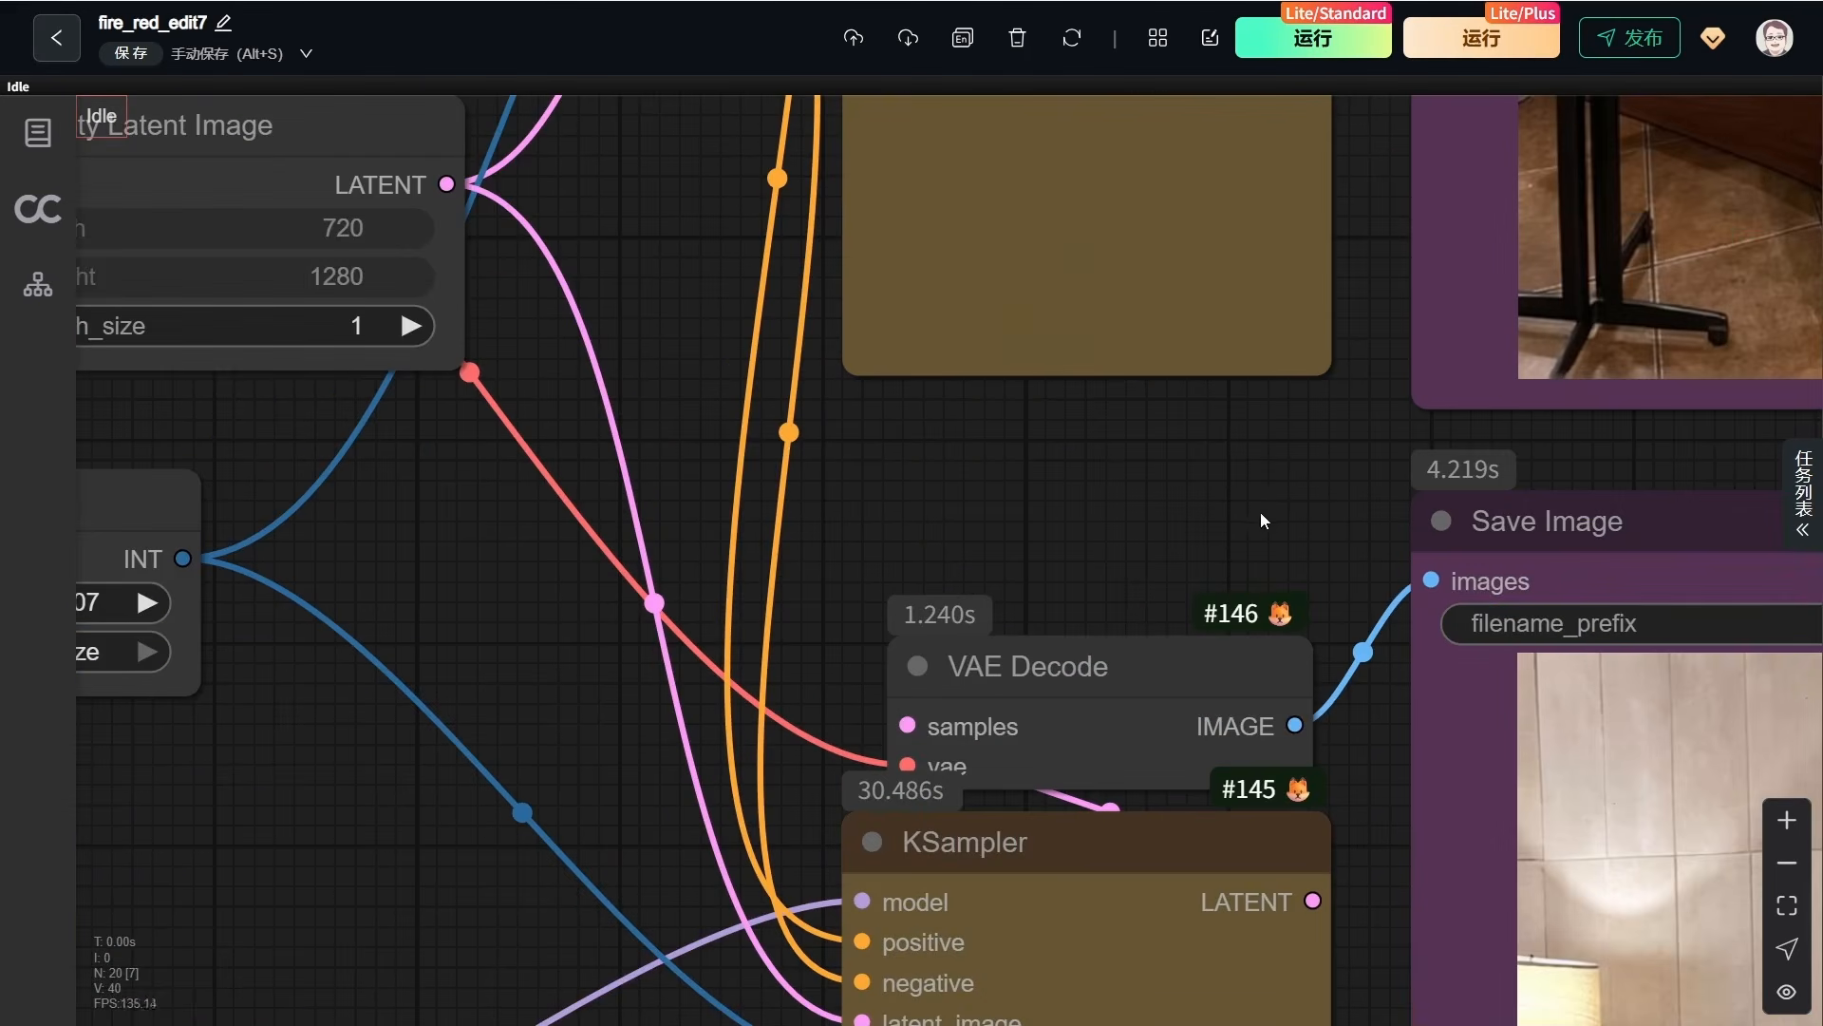
scroll(1187, 491, down, 5)
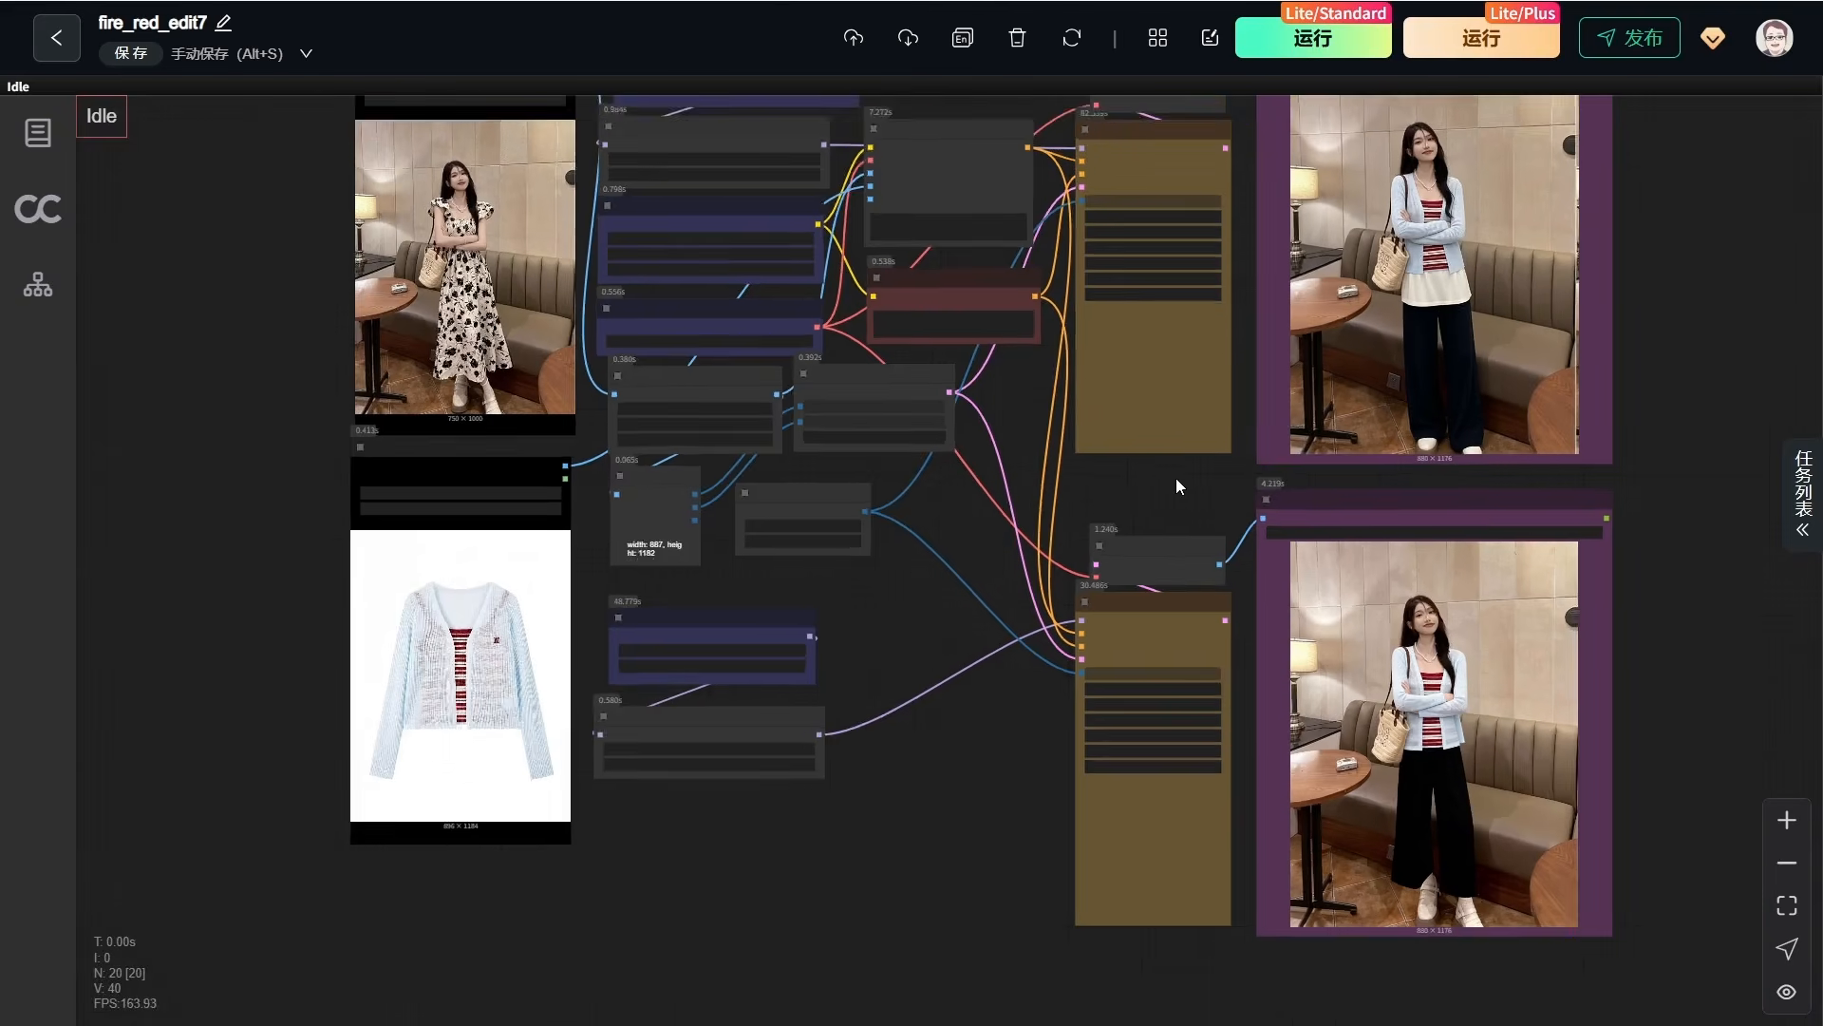
drag(1175, 477, 1180, 530)
scroll(1582, 856, up, 7)
drag(1582, 856, 1586, 746)
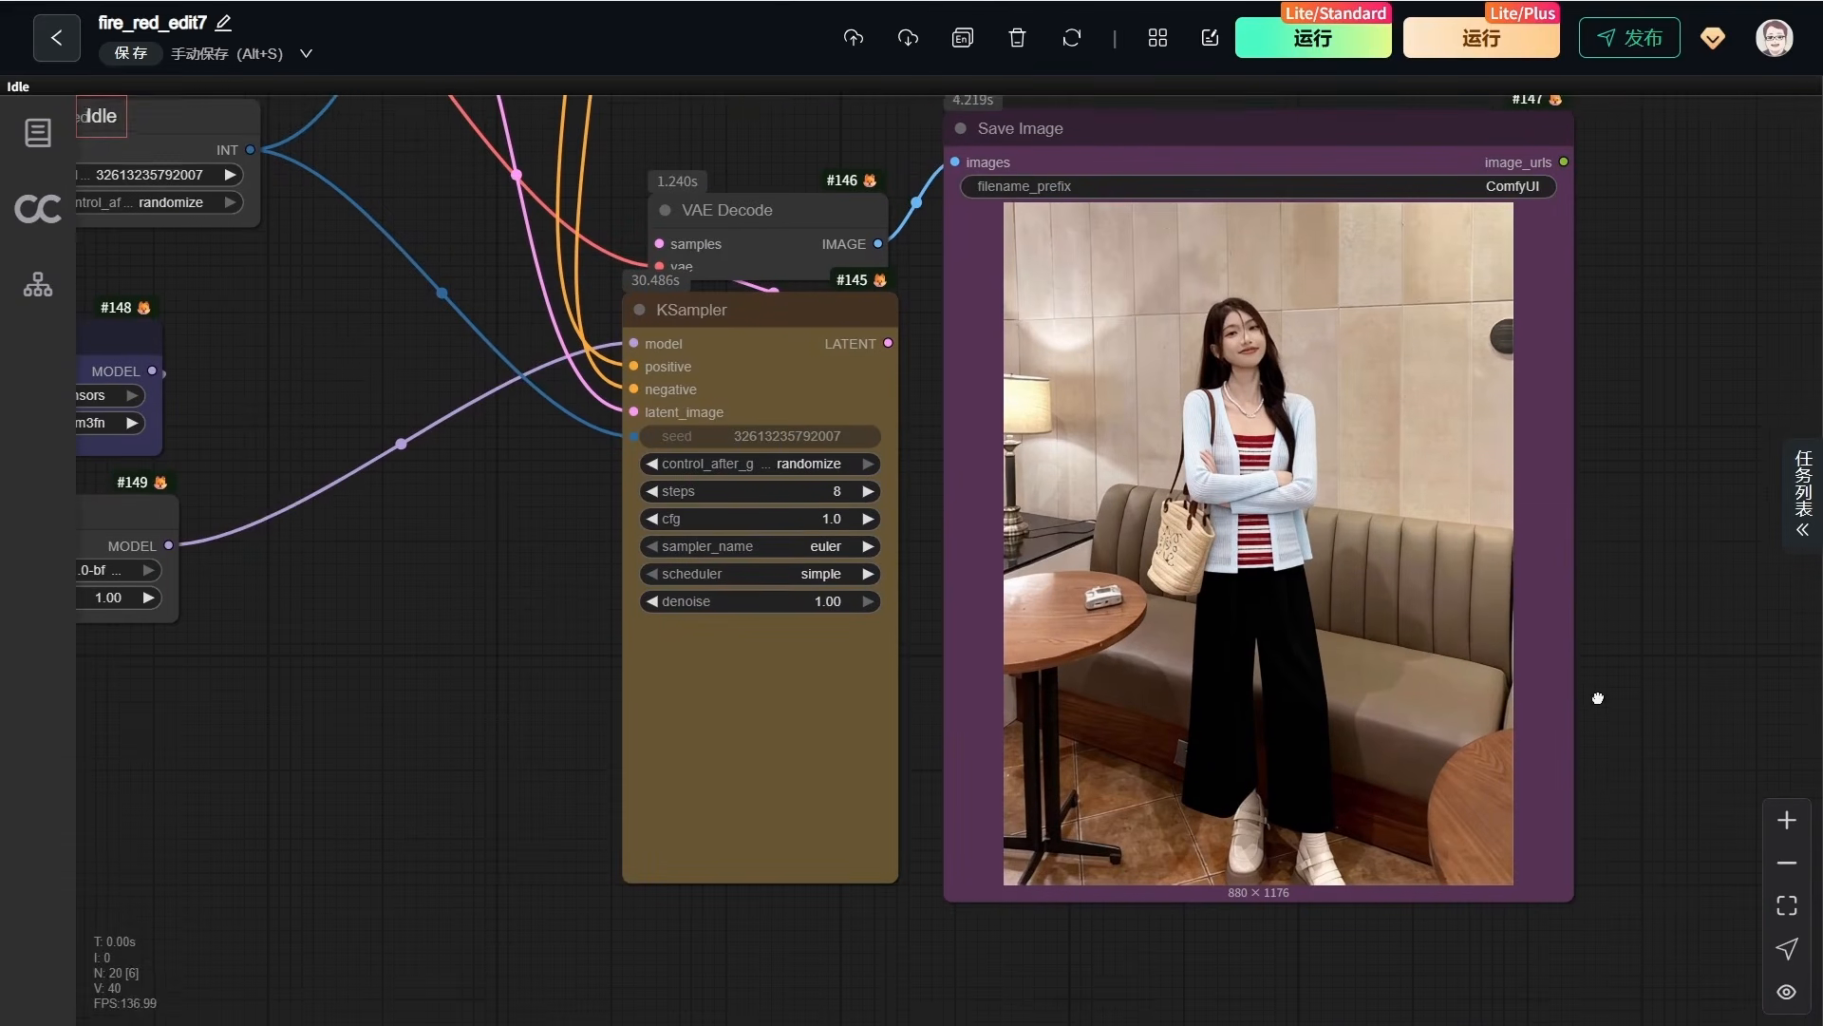
drag(1621, 630, 1625, 659)
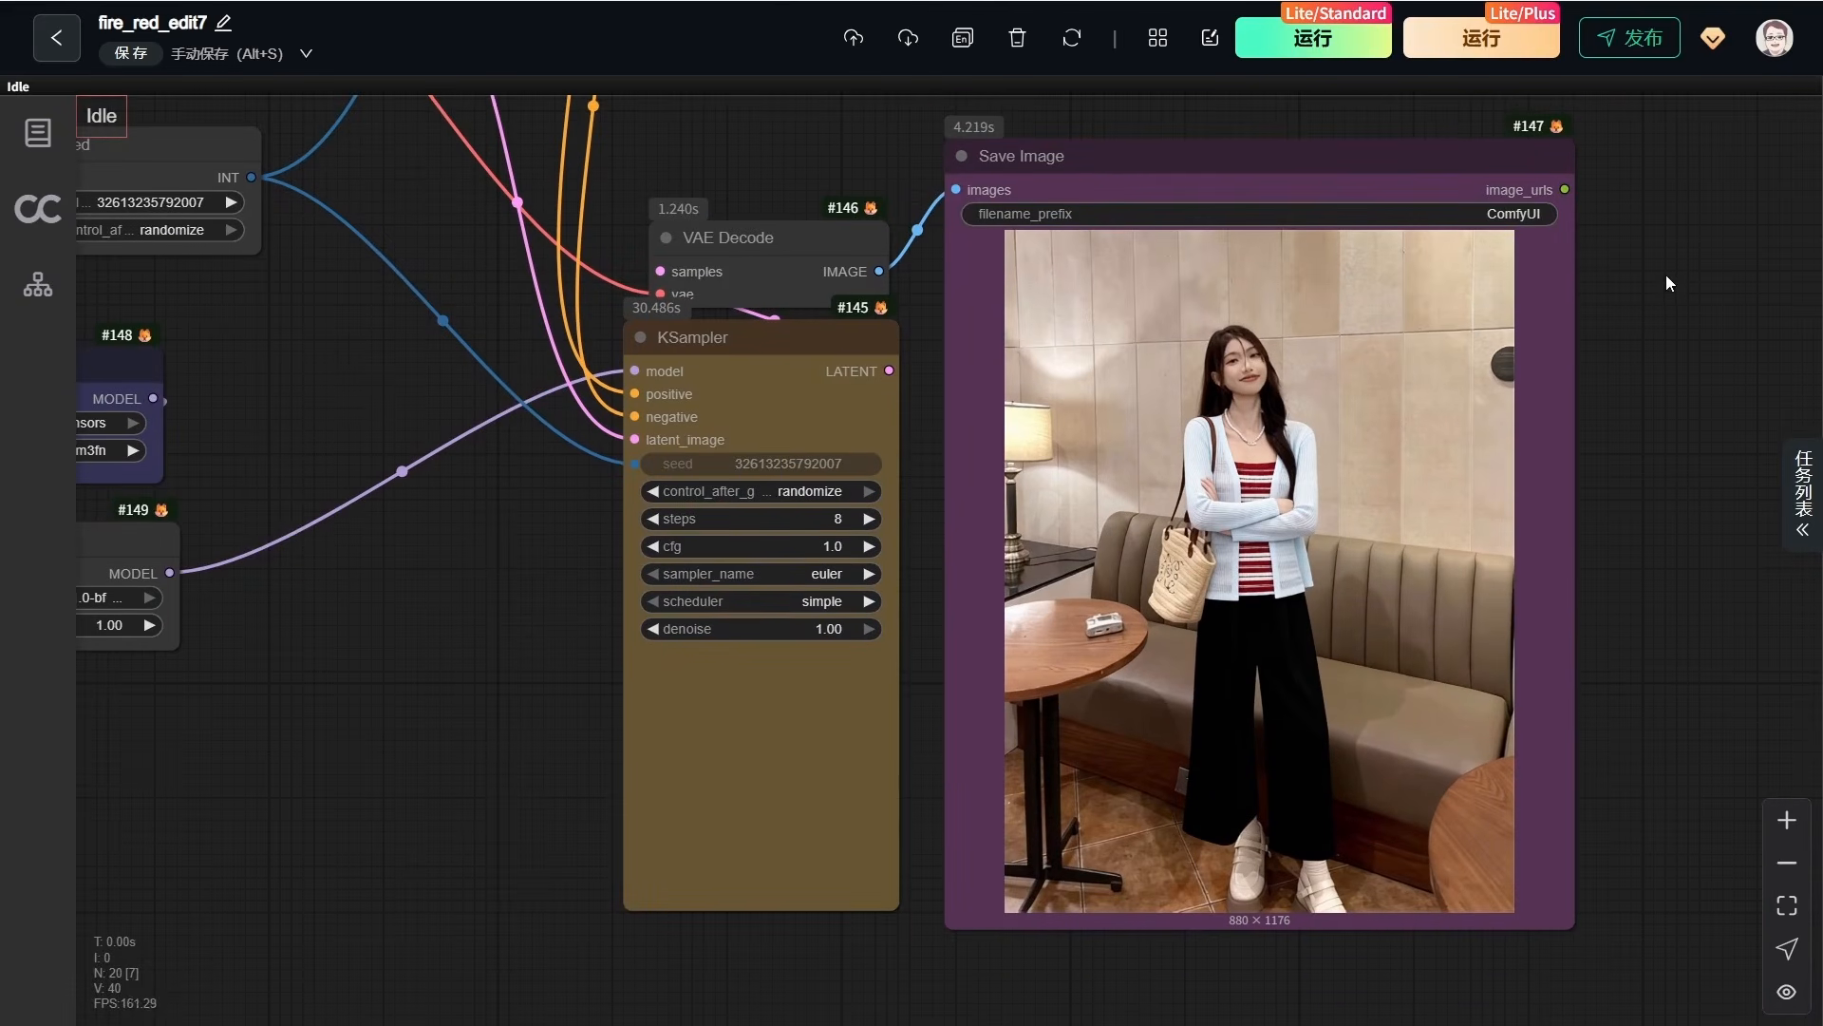
drag(1665, 276, 1631, 1018)
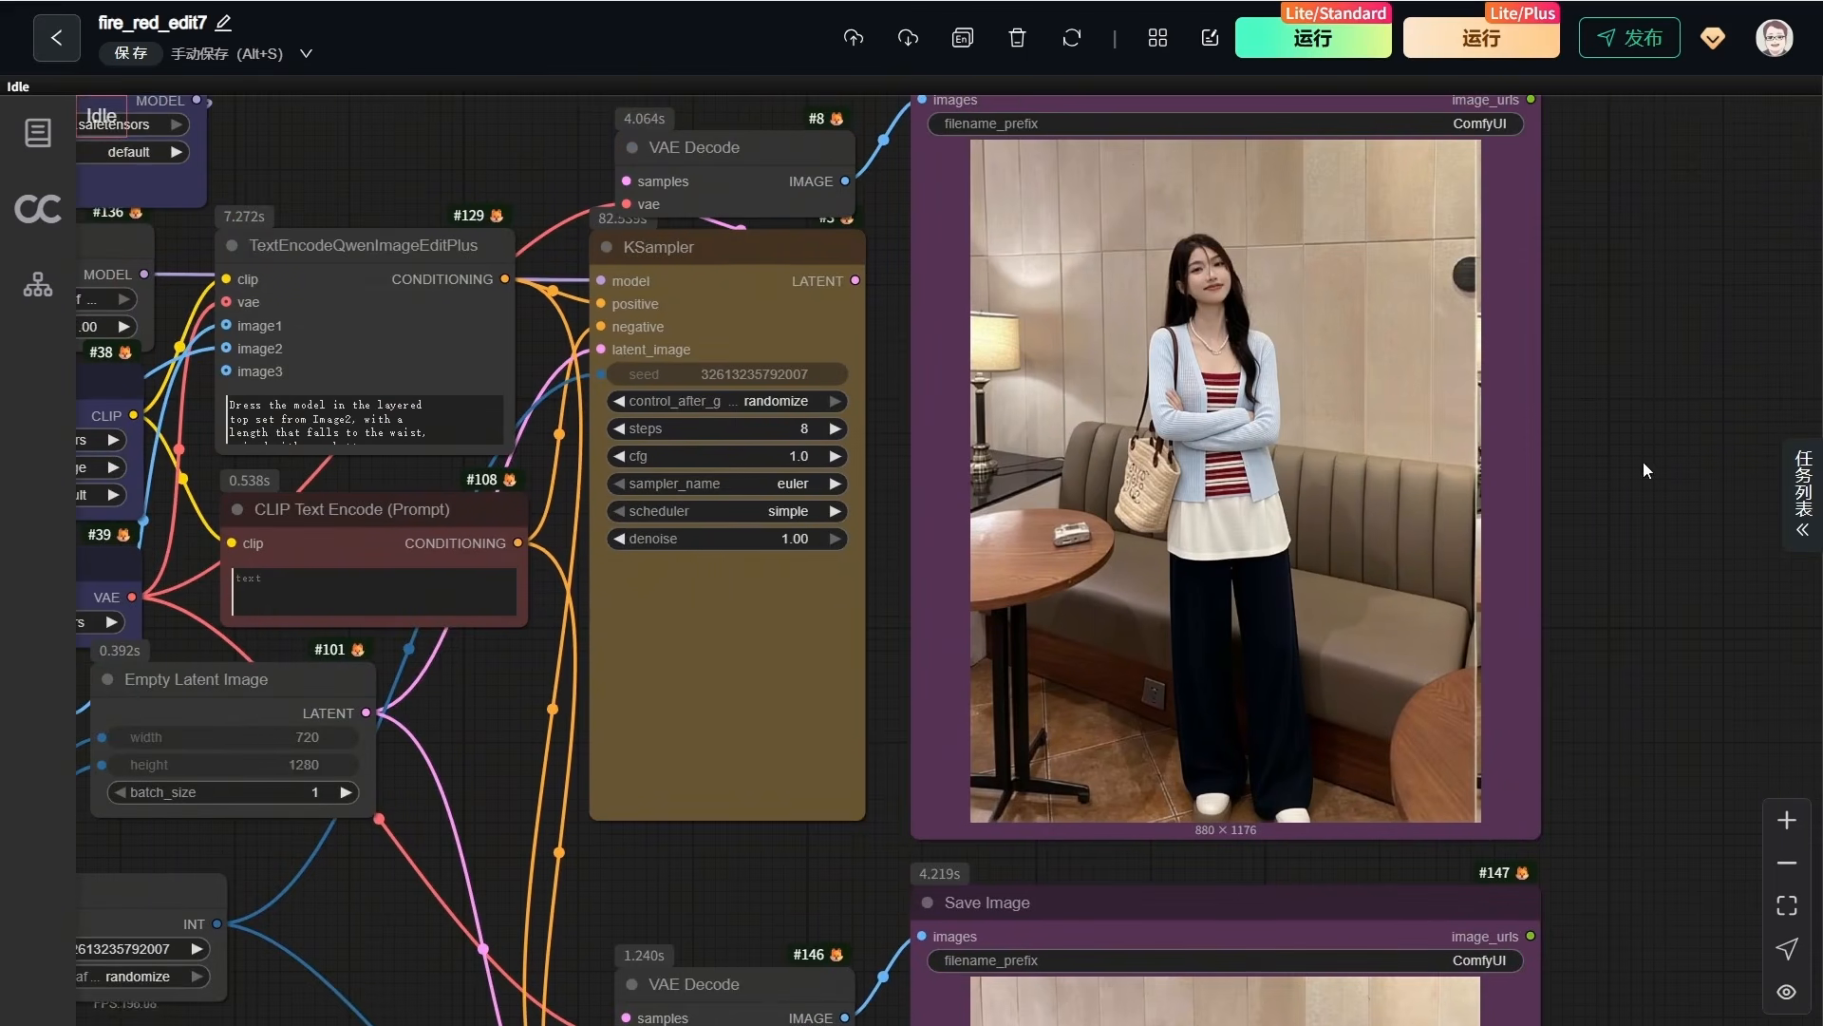
Inspect the white layer beneath the cardigan in the first branch's result and compare it with the second branch's outfit
scroll(1139, 479, up, 6)
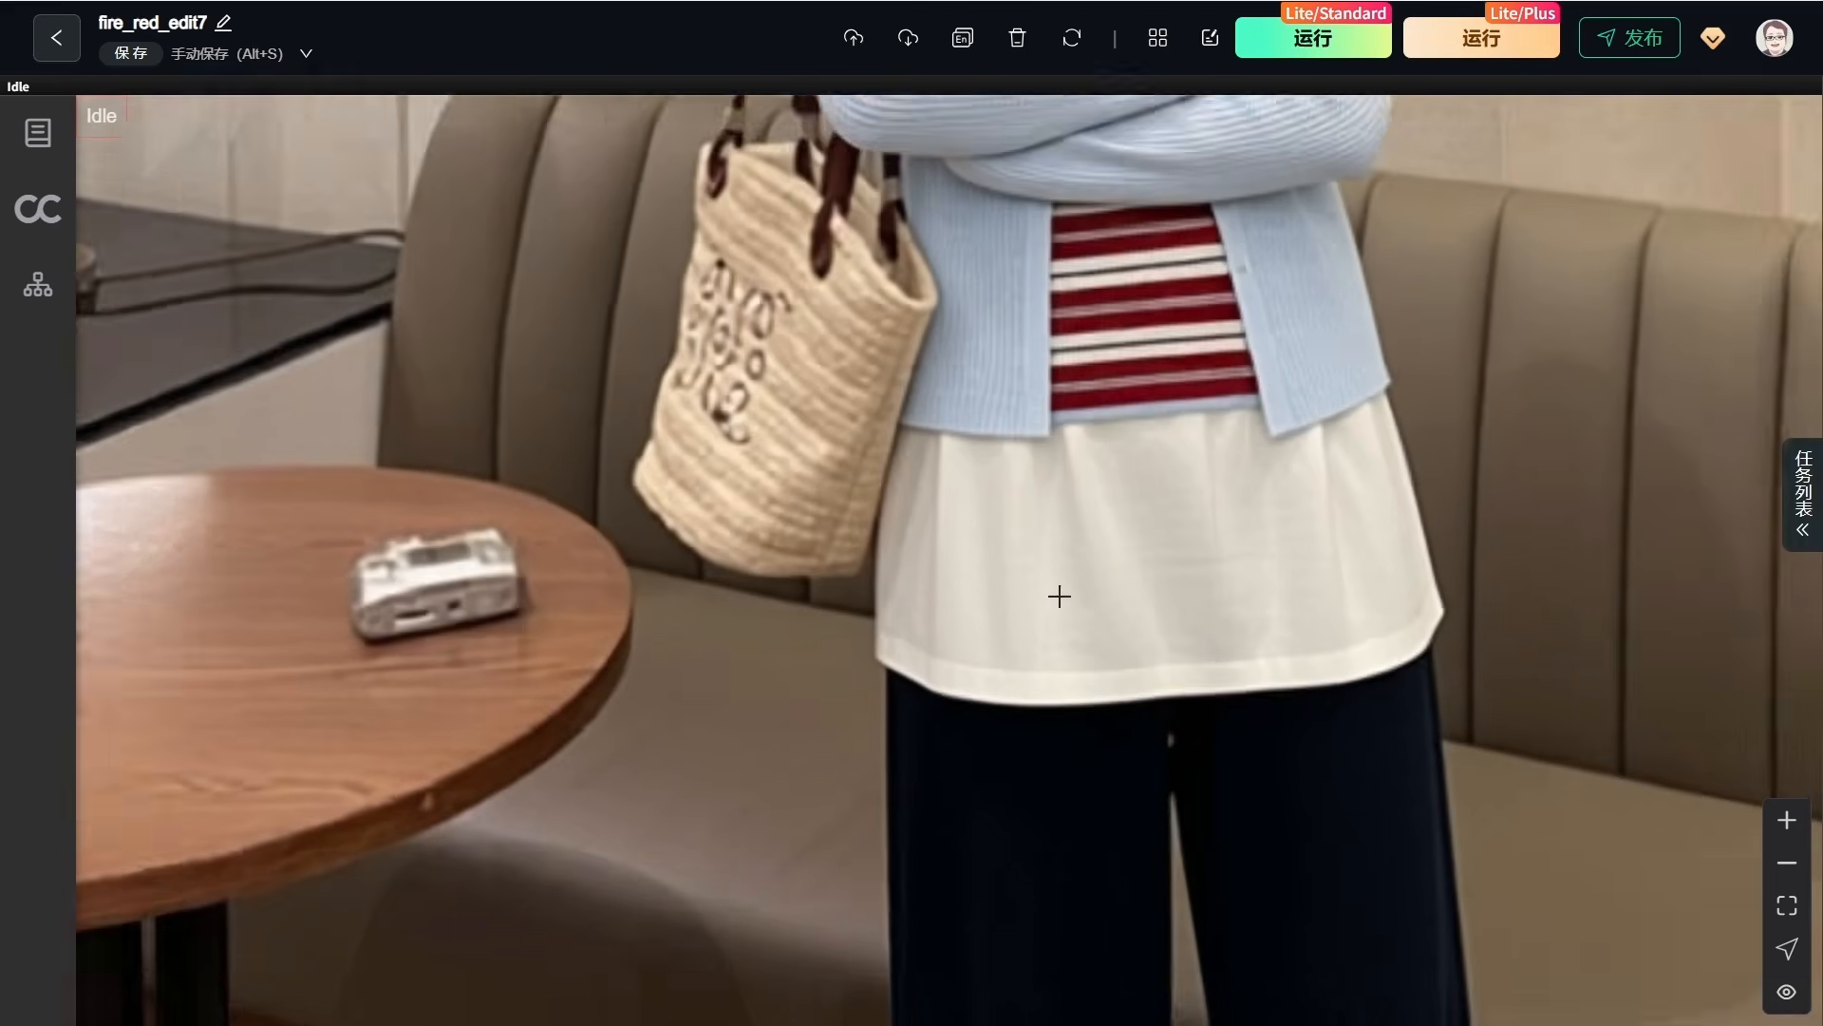
scroll(1090, 593, up, 1)
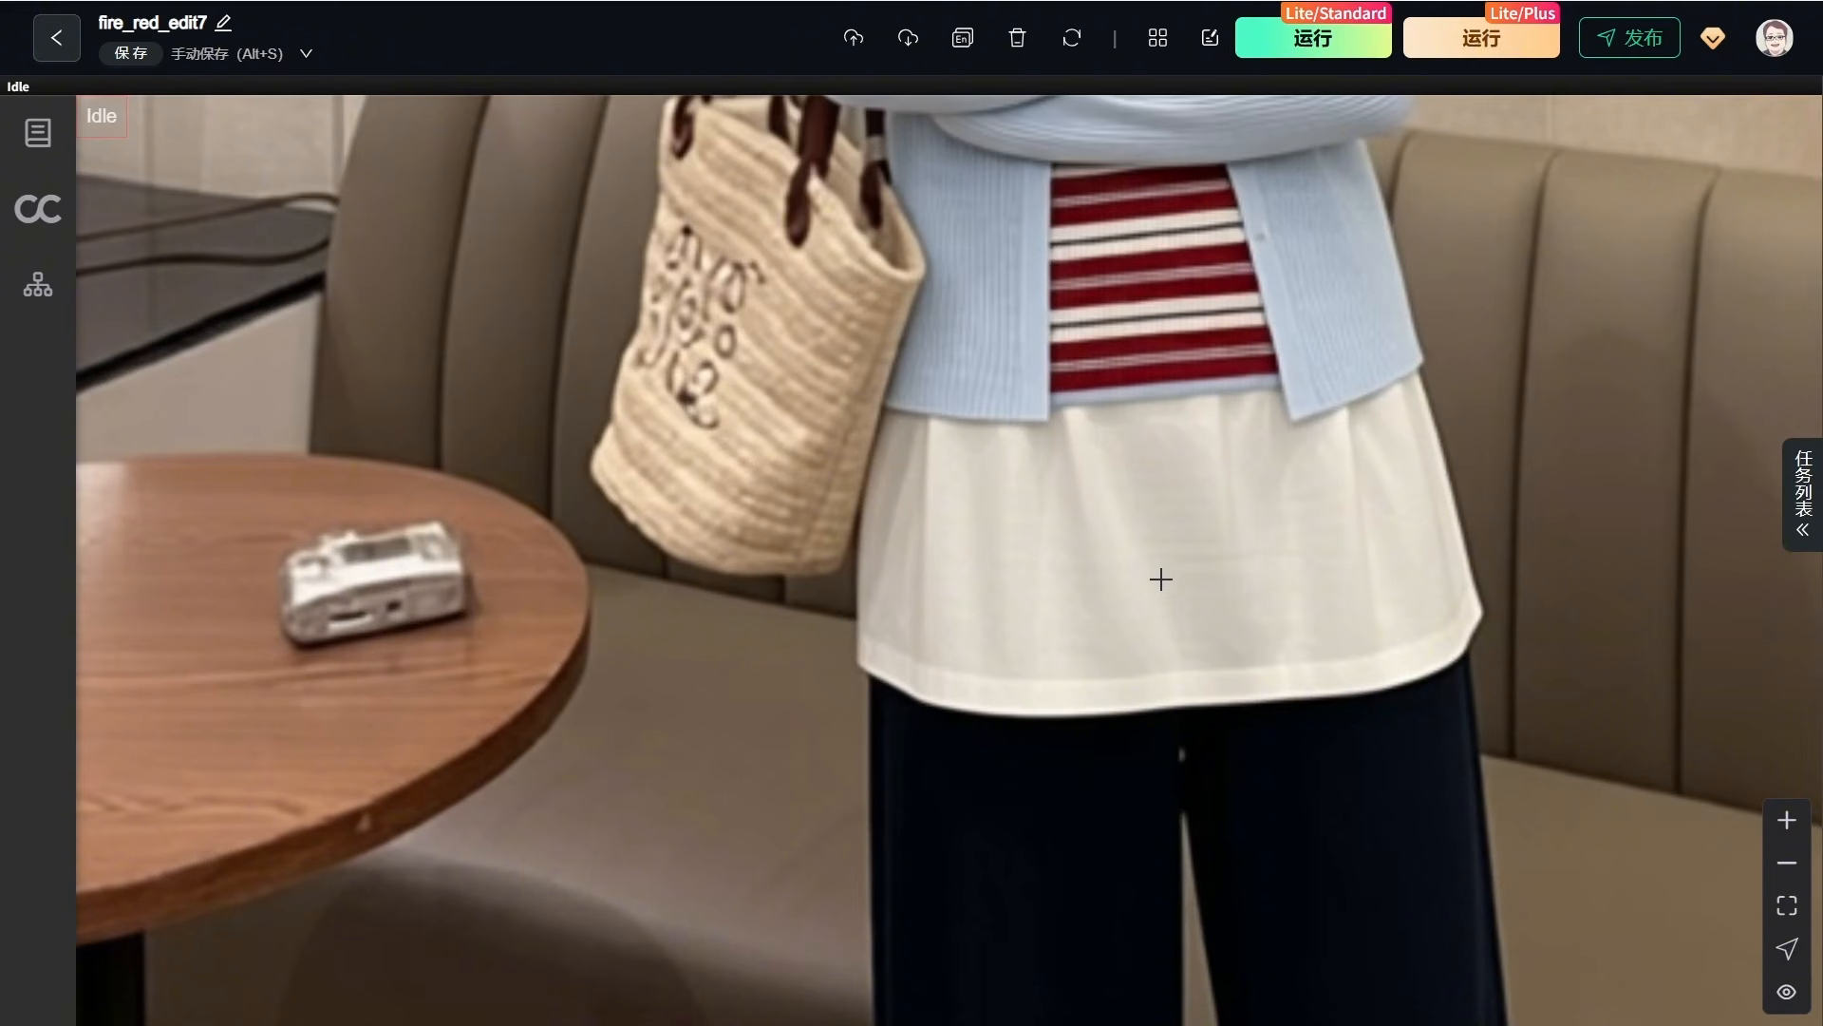
scroll(1160, 578, down, 5)
scroll(1580, 904, down, 8)
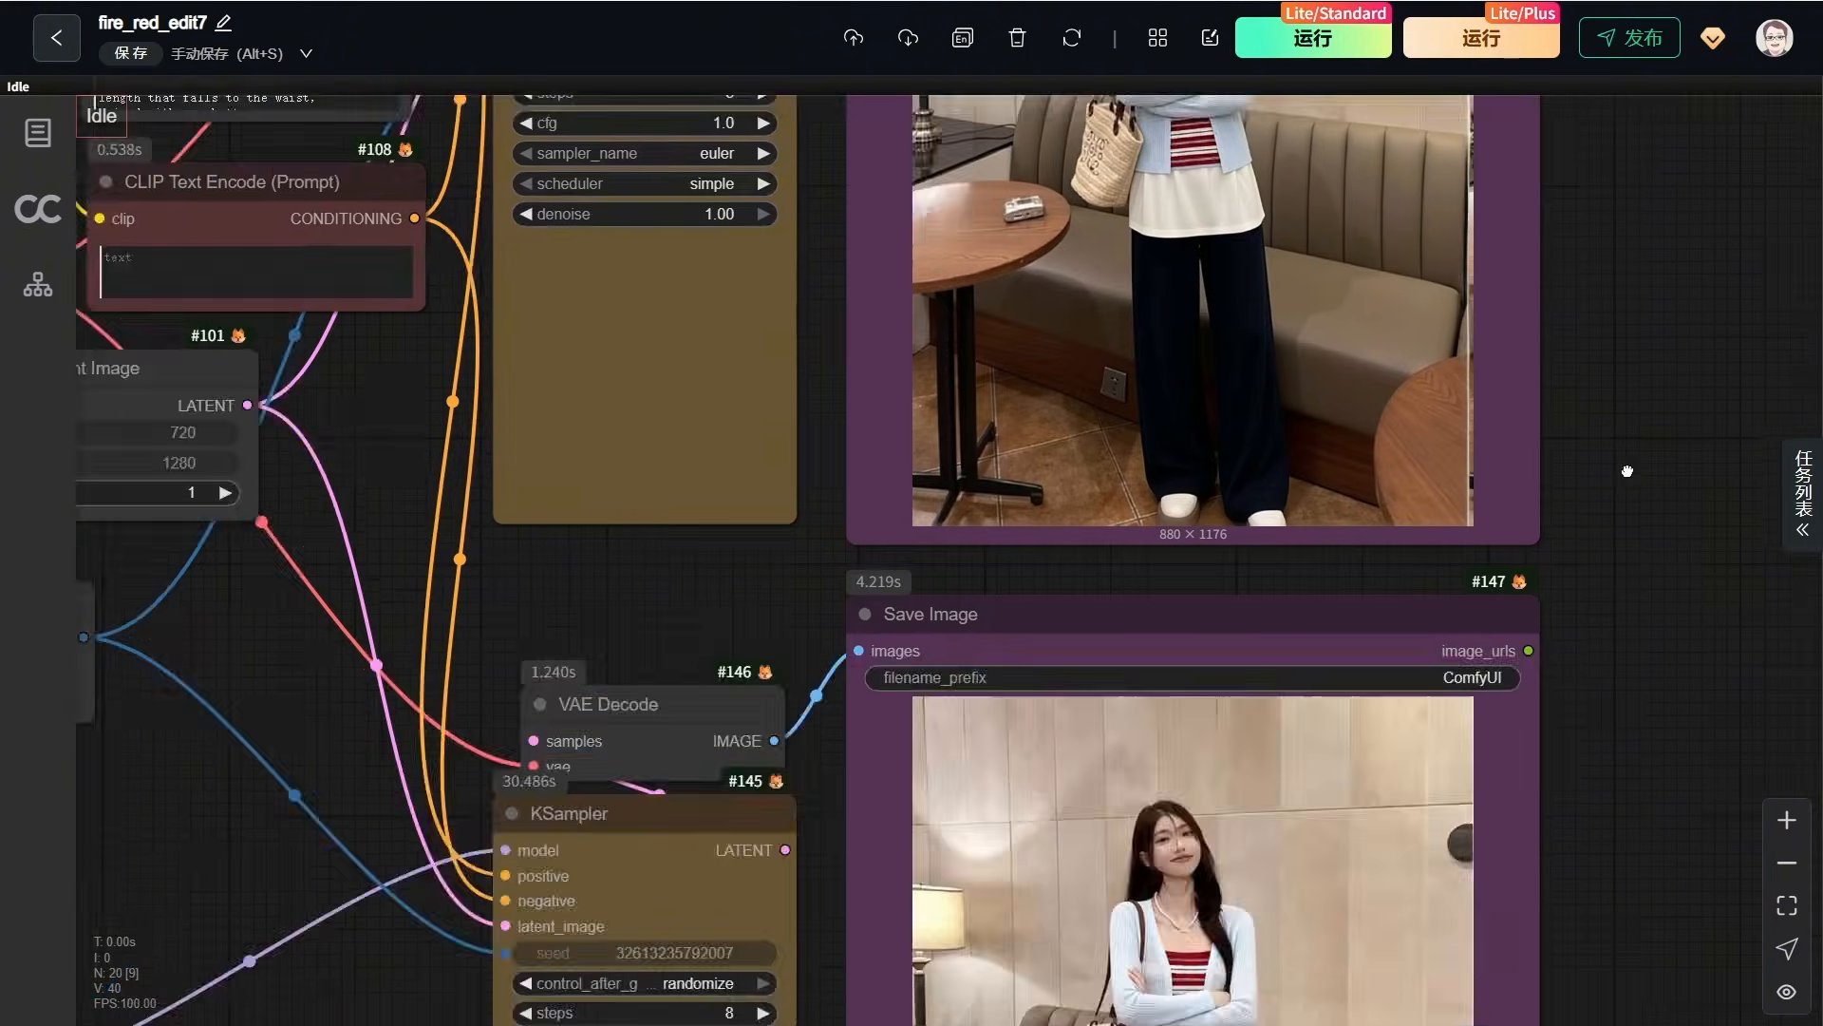
scroll(1226, 873, up, 5)
scroll(1226, 873, up, 6)
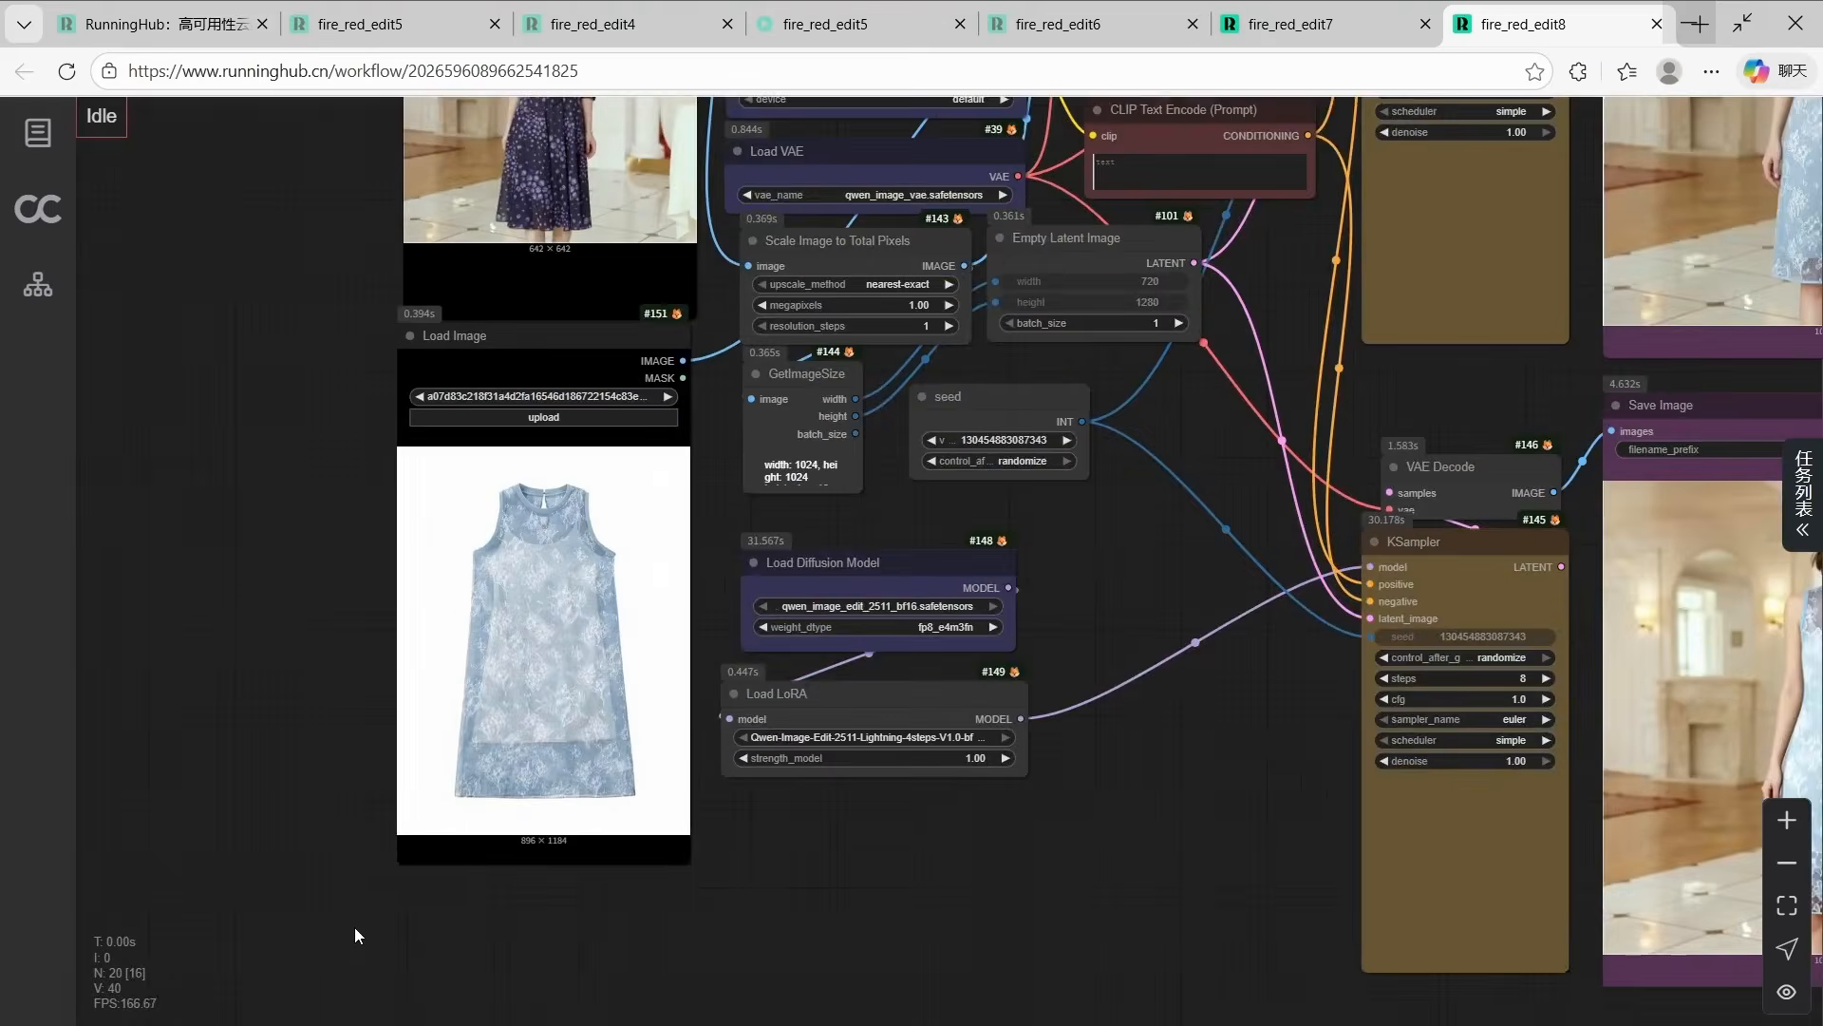
Examine the model photo and blue dress image in the fire_red_edit8 workflow and read the Chinese dress-swap prompt
scroll(1044, 878, up, 5)
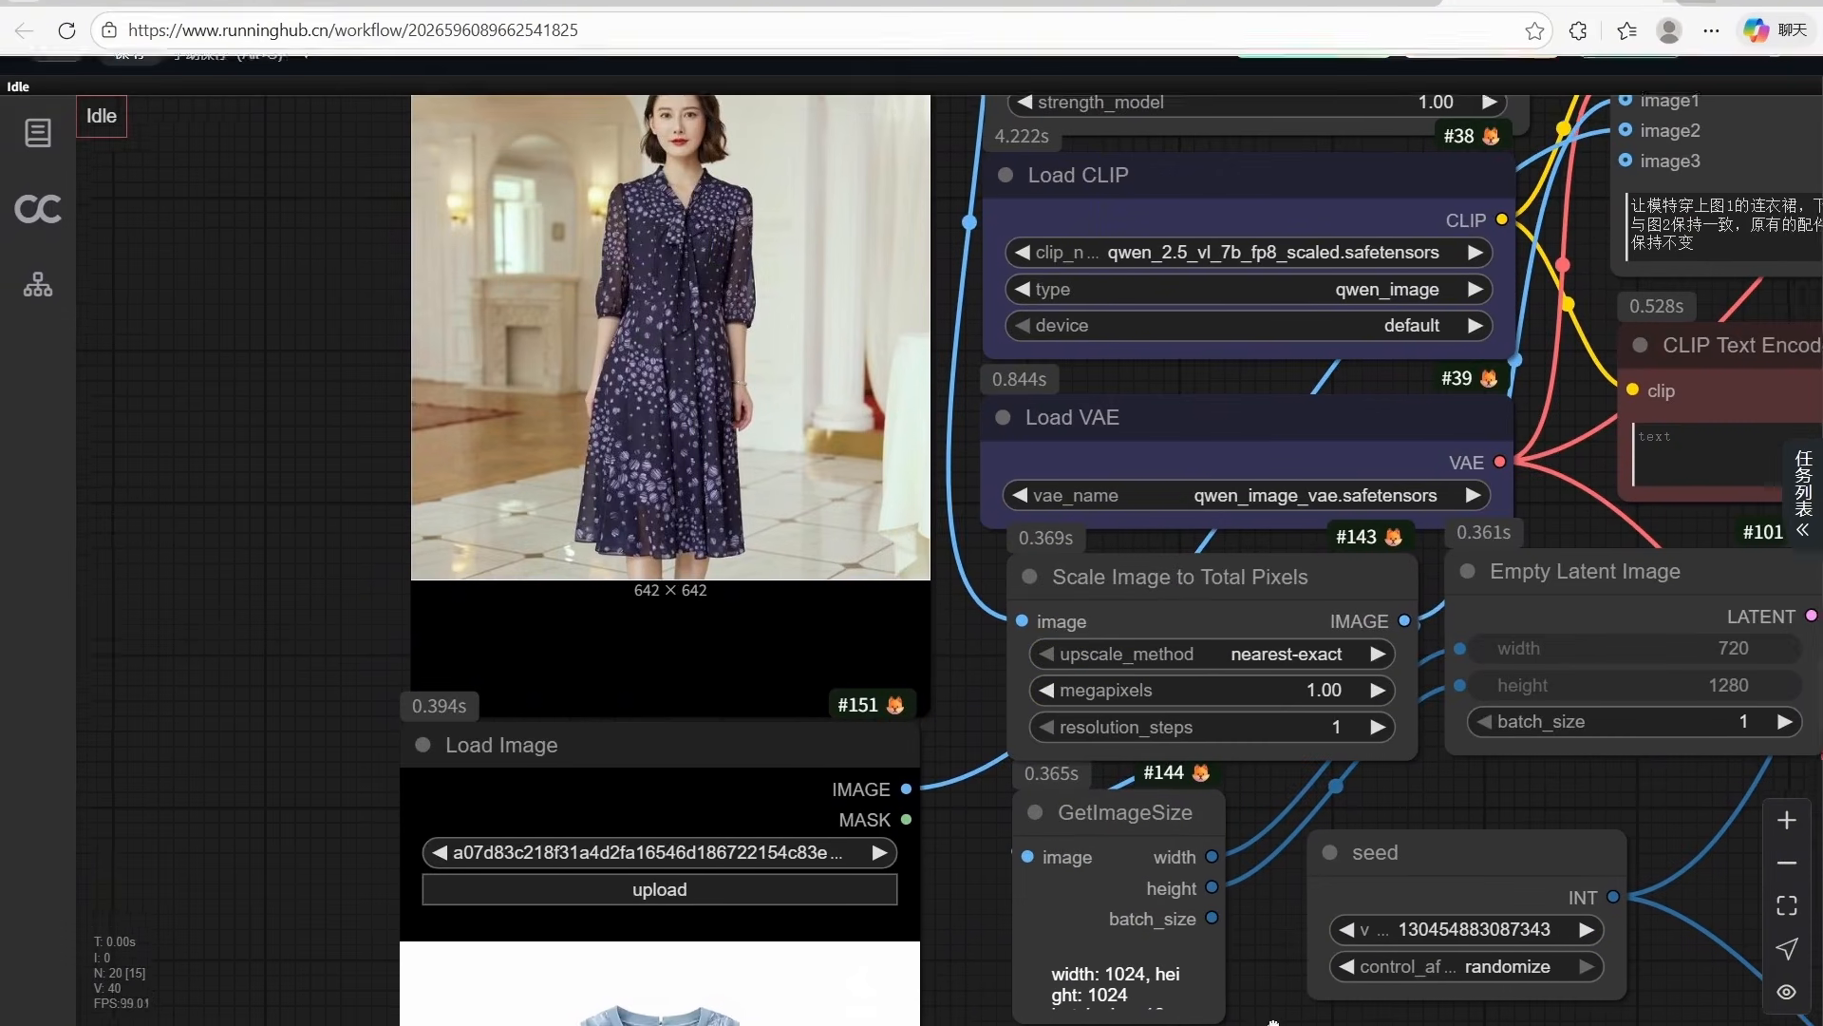
scroll(1005, 662, up, 2)
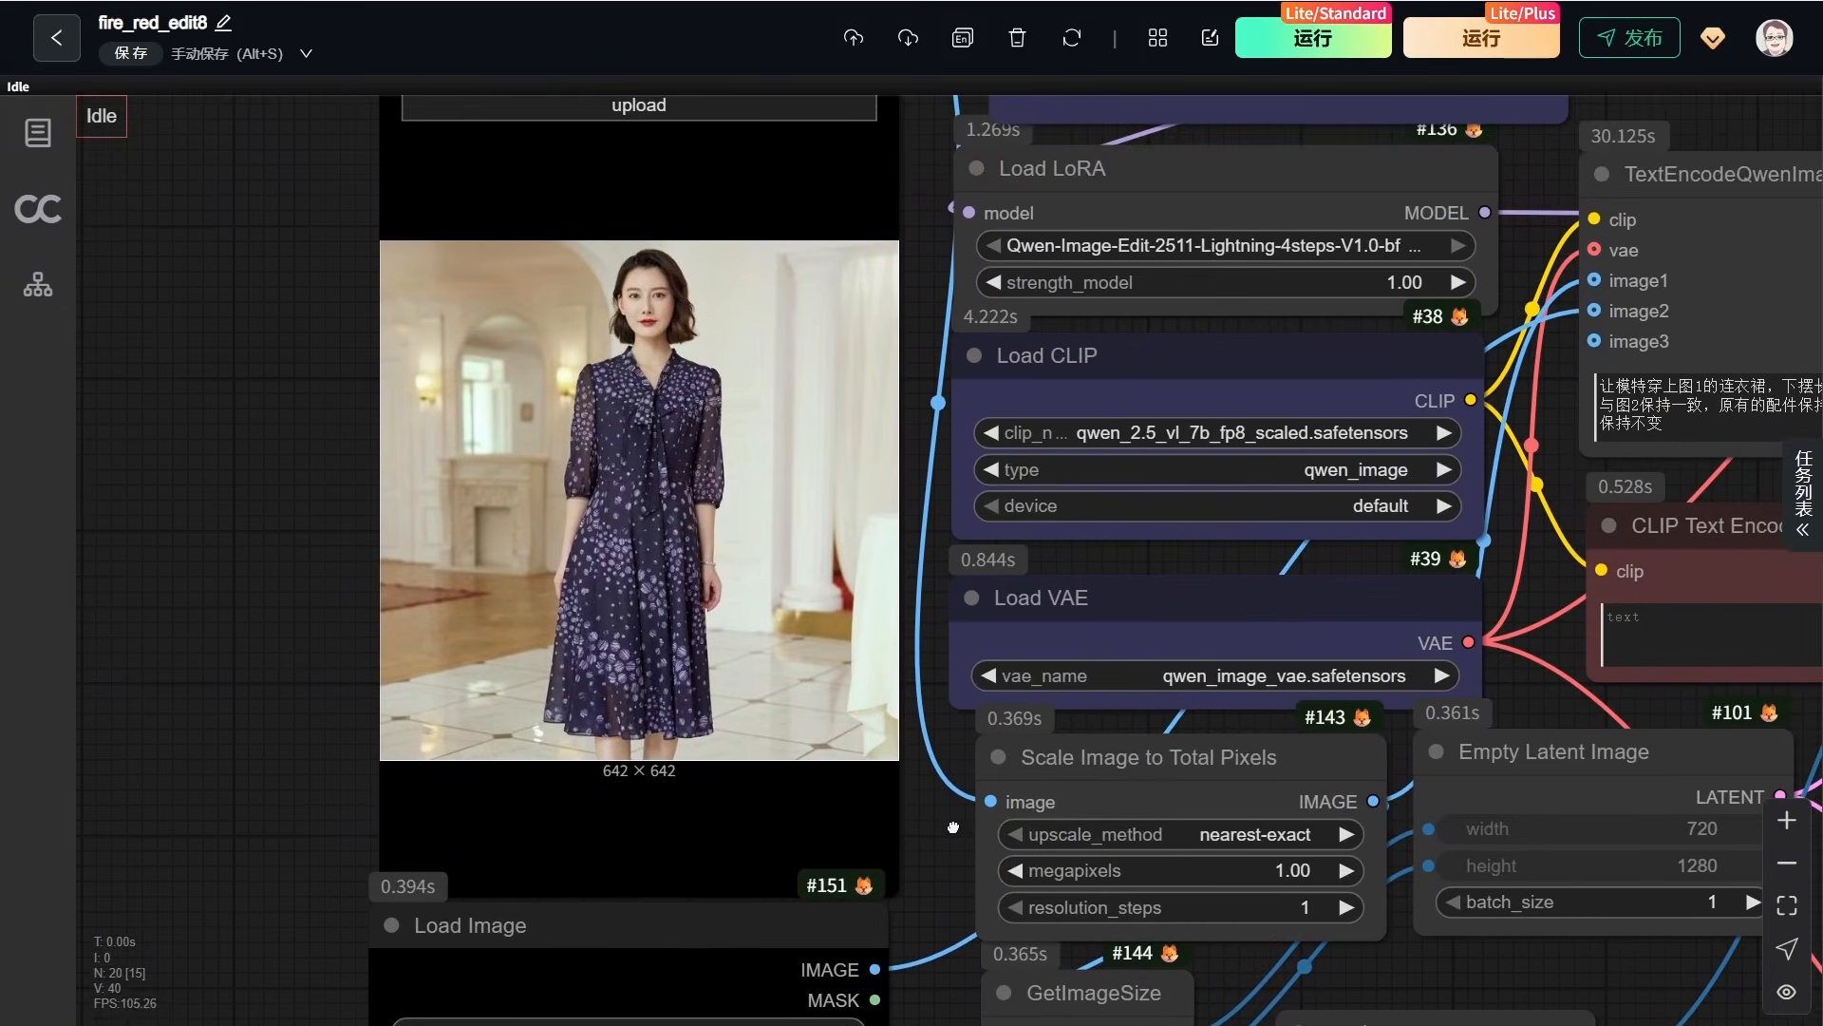
drag(1557, 722, 889, 786)
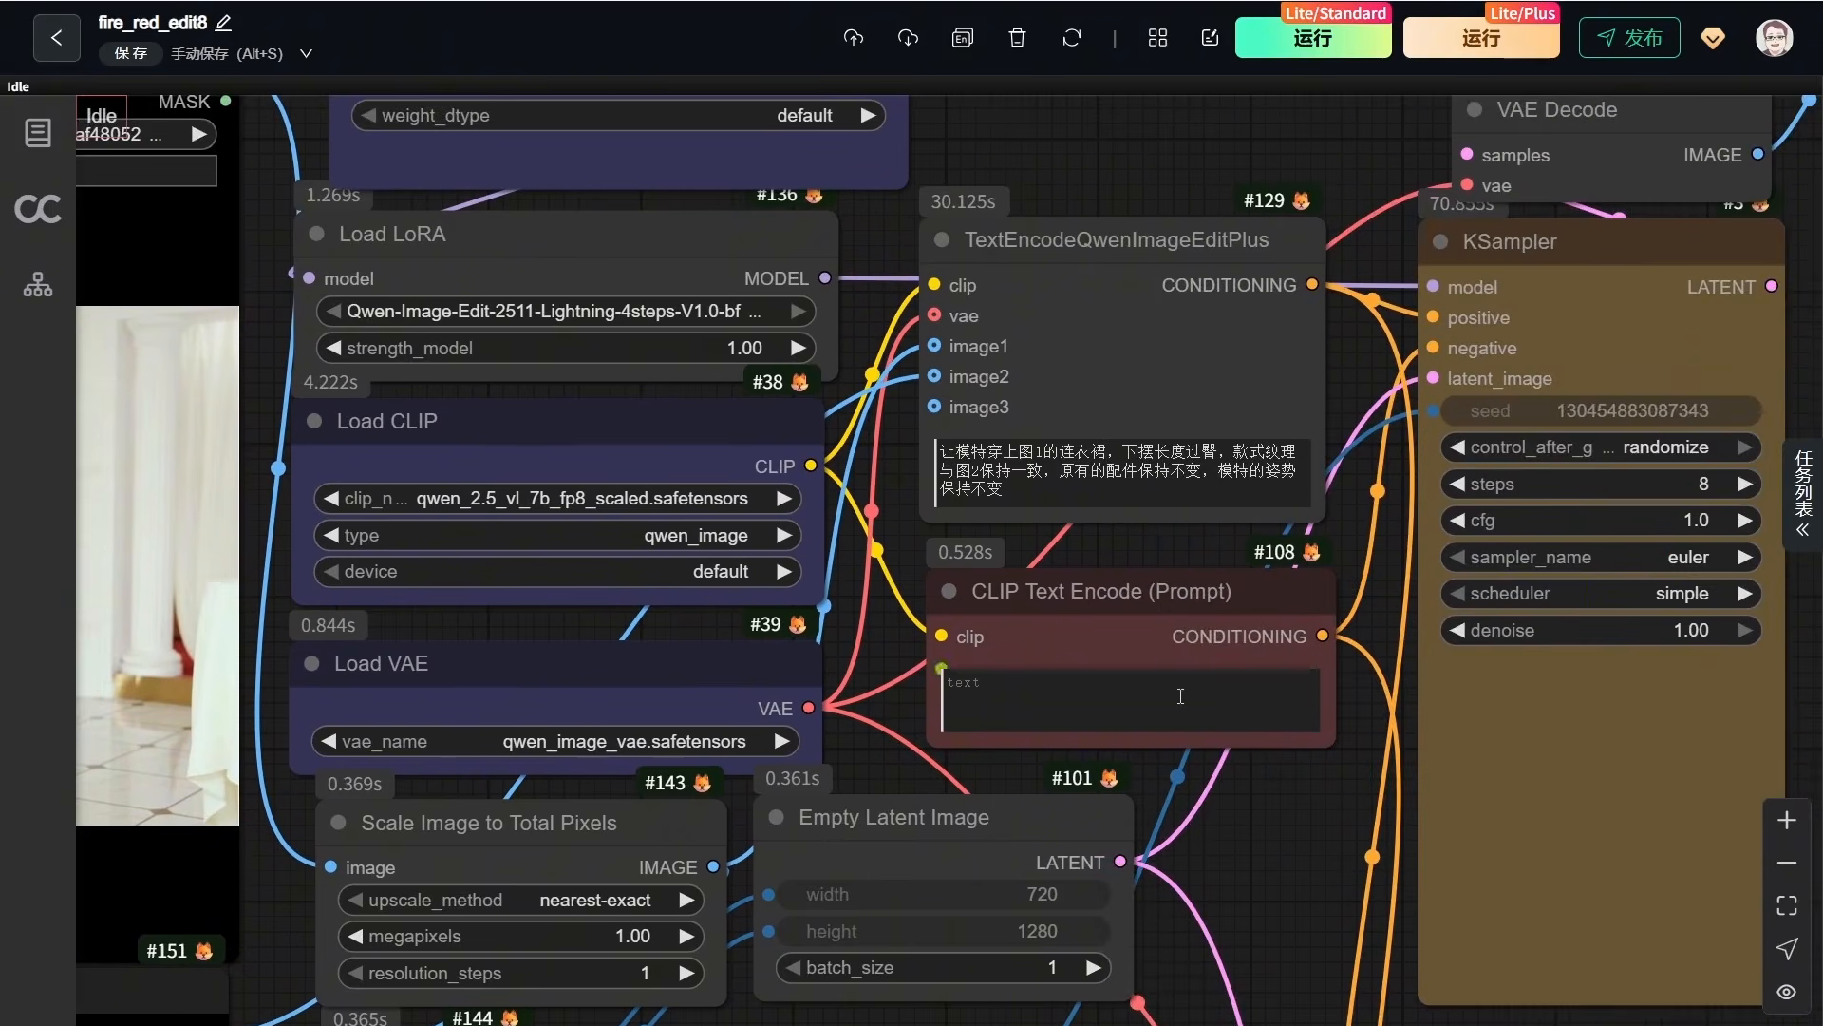
scroll(1297, 513, up, 4)
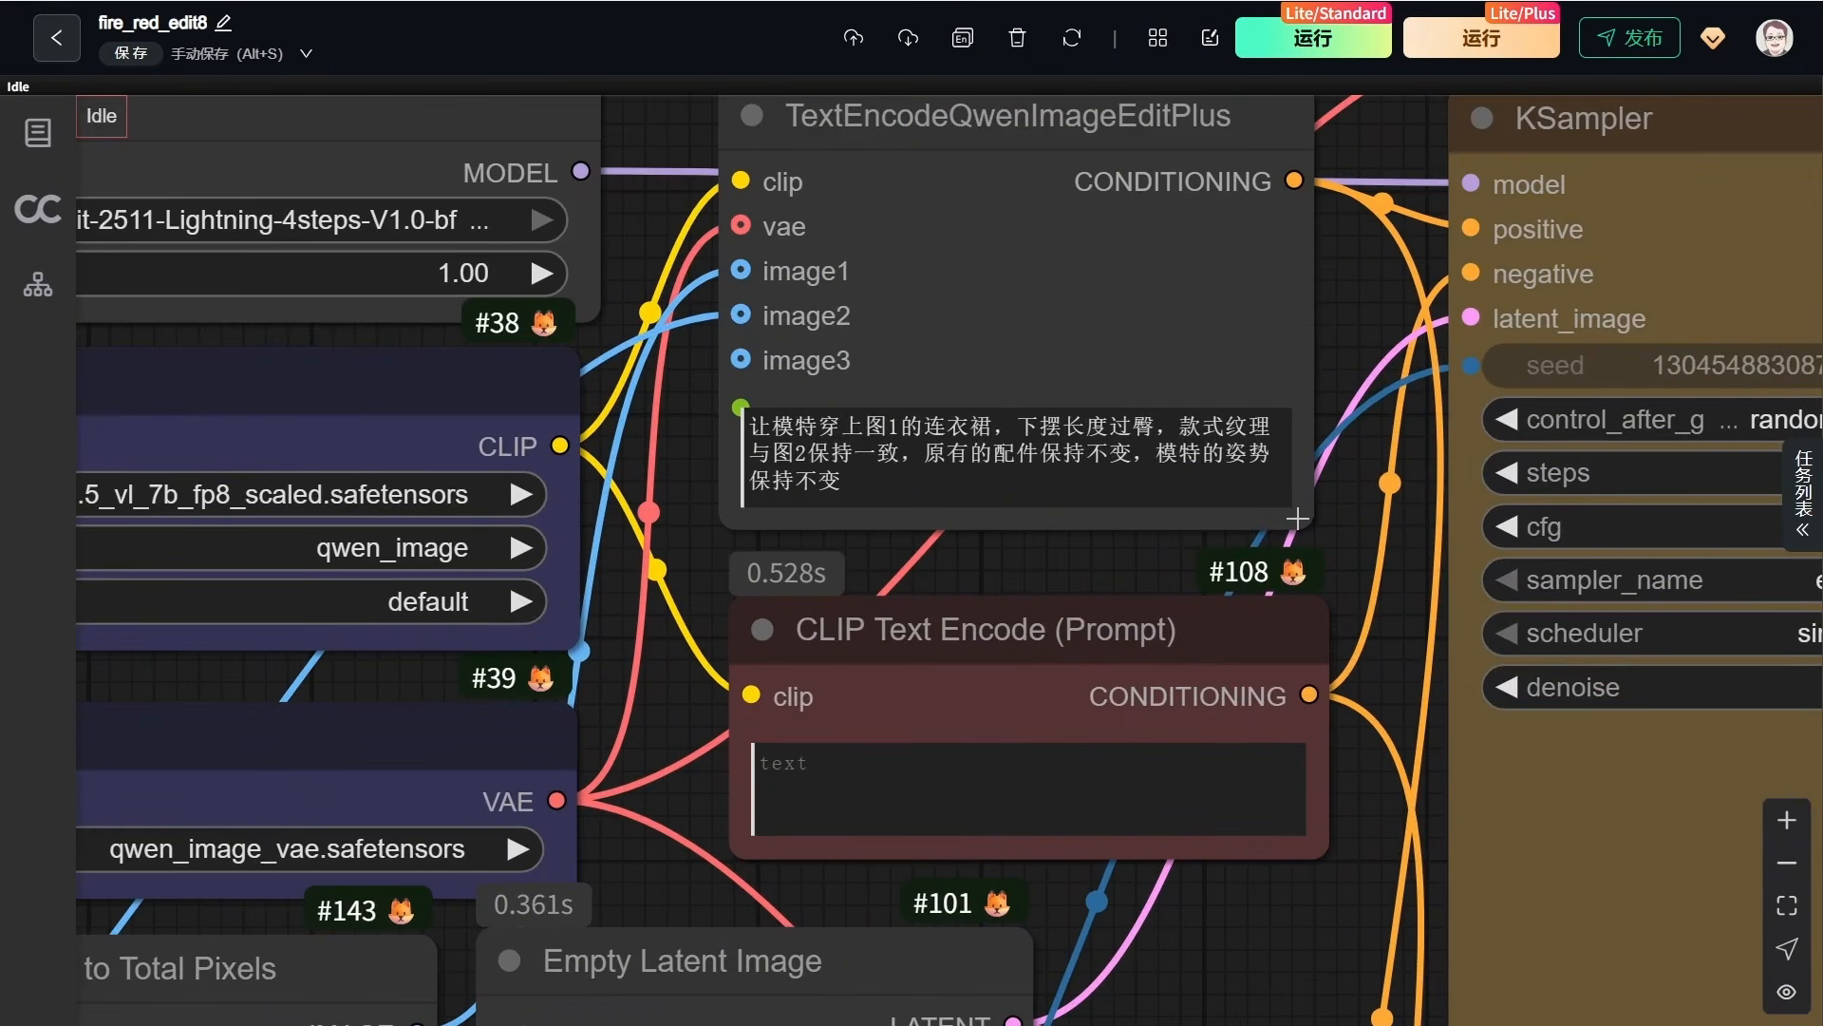
click(1189, 366)
click(1352, 583)
Inspect the blue dress and its lace hem up close in the second branch's Save Image result
scroll(1353, 583, down, 6)
drag(1399, 812, 774, 534)
drag(1519, 798, 1522, 797)
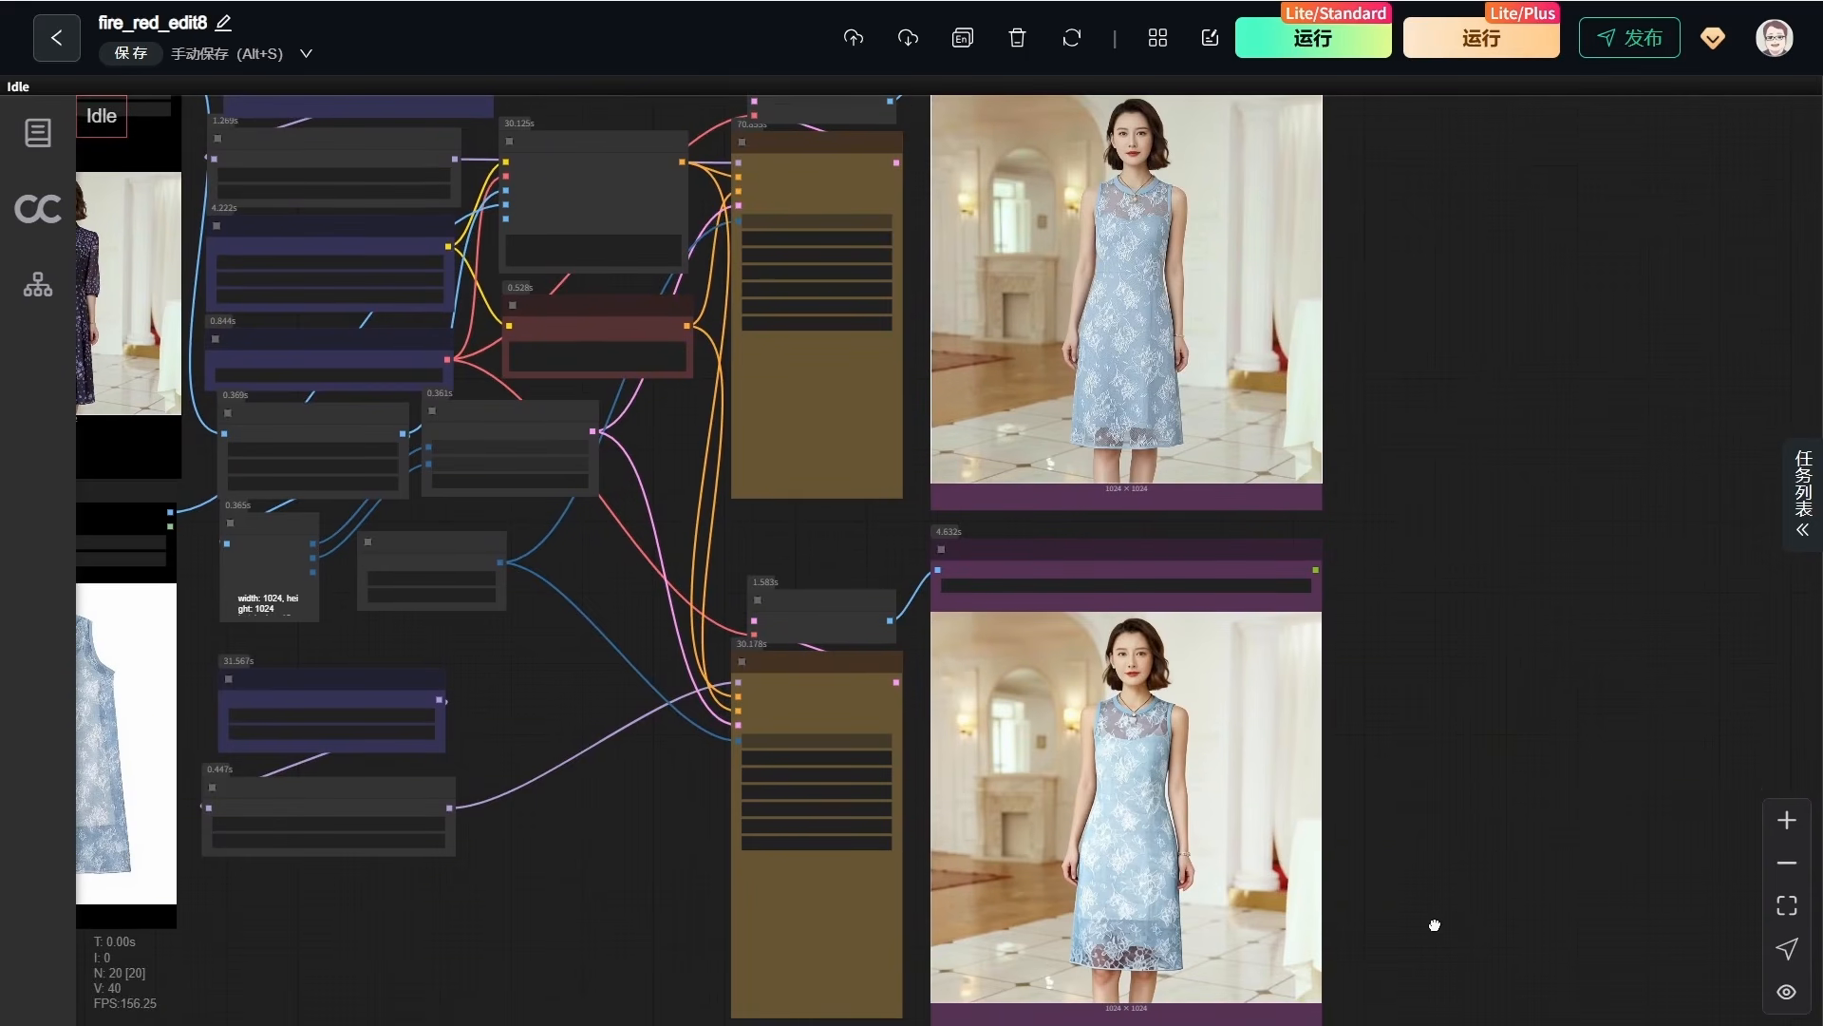
drag(1434, 924, 1416, 566)
scroll(1367, 564, up, 5)
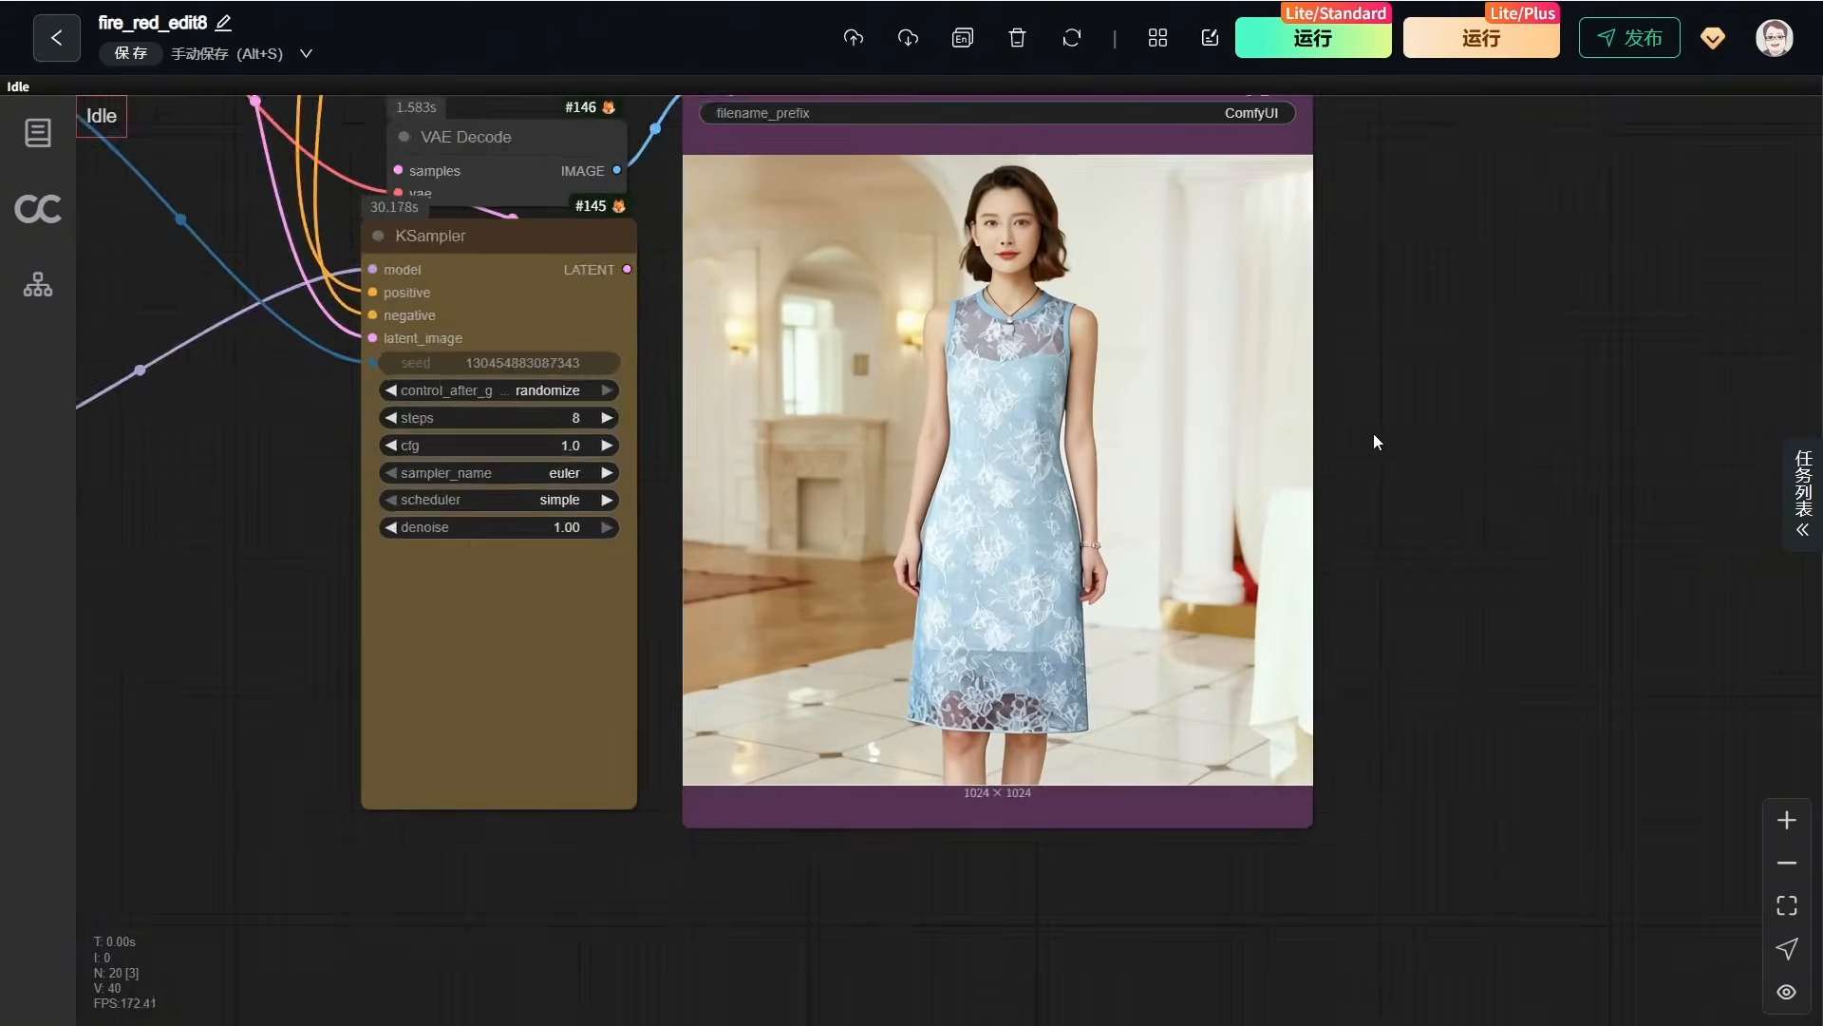
scroll(967, 714, up, 12)
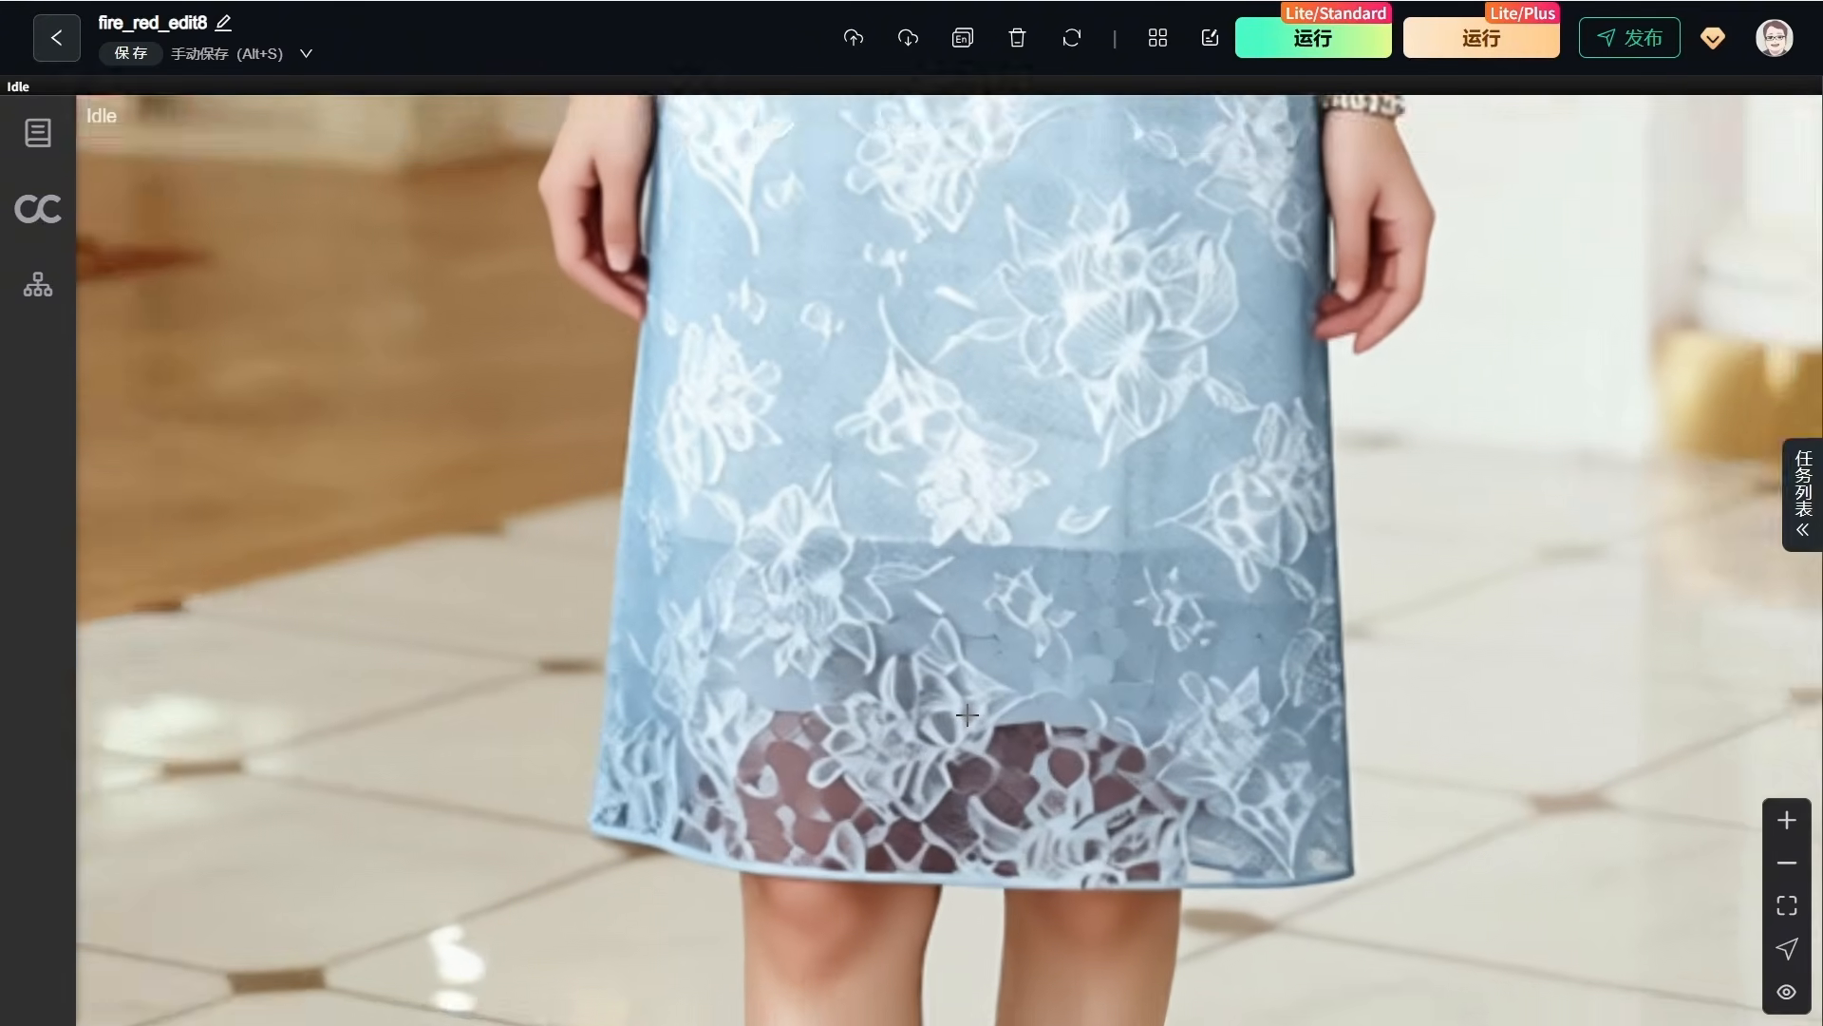
scroll(967, 714, down, 13)
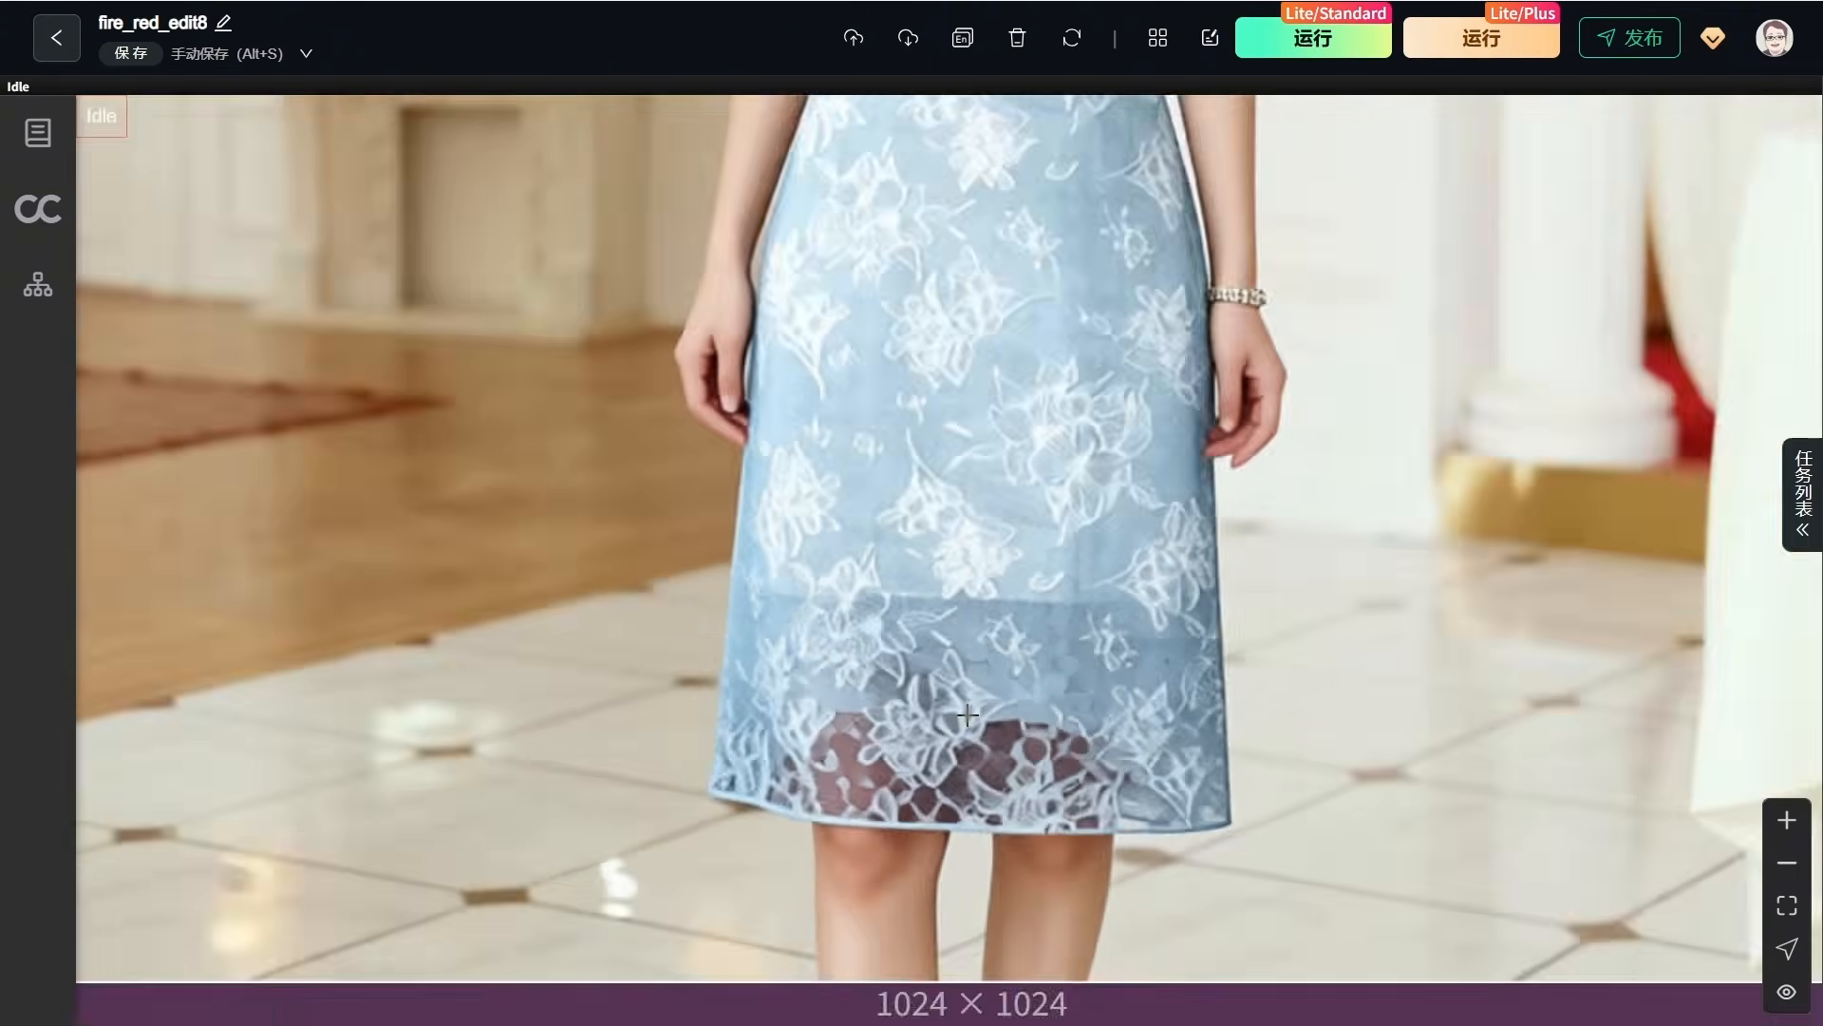
Examine the blue dress in the first branch's Save Image result of the fire_red_edit8 workflow
drag(1434, 357, 1444, 886)
drag(1417, 470, 1417, 786)
scroll(1050, 789, up, 10)
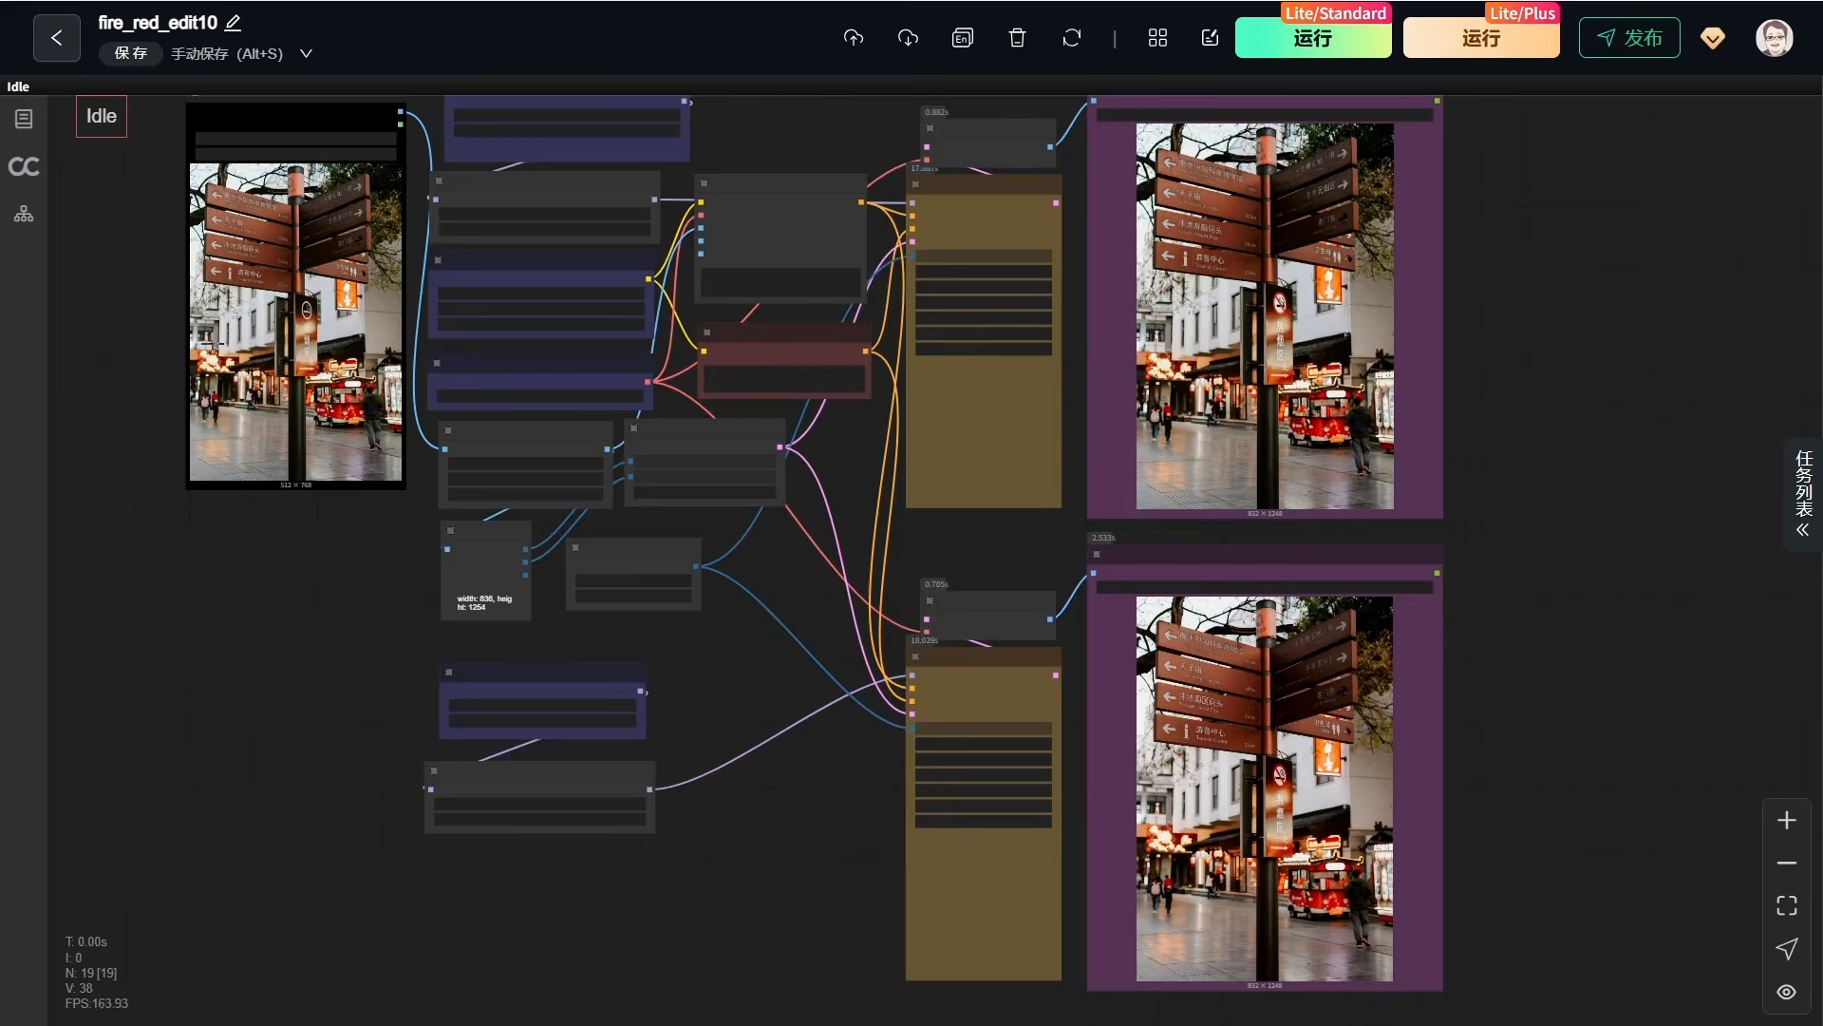
Examine the smoking-area sign in the source street photo of the fire_red_edit10 workflow
scroll(517, 382, up, 8)
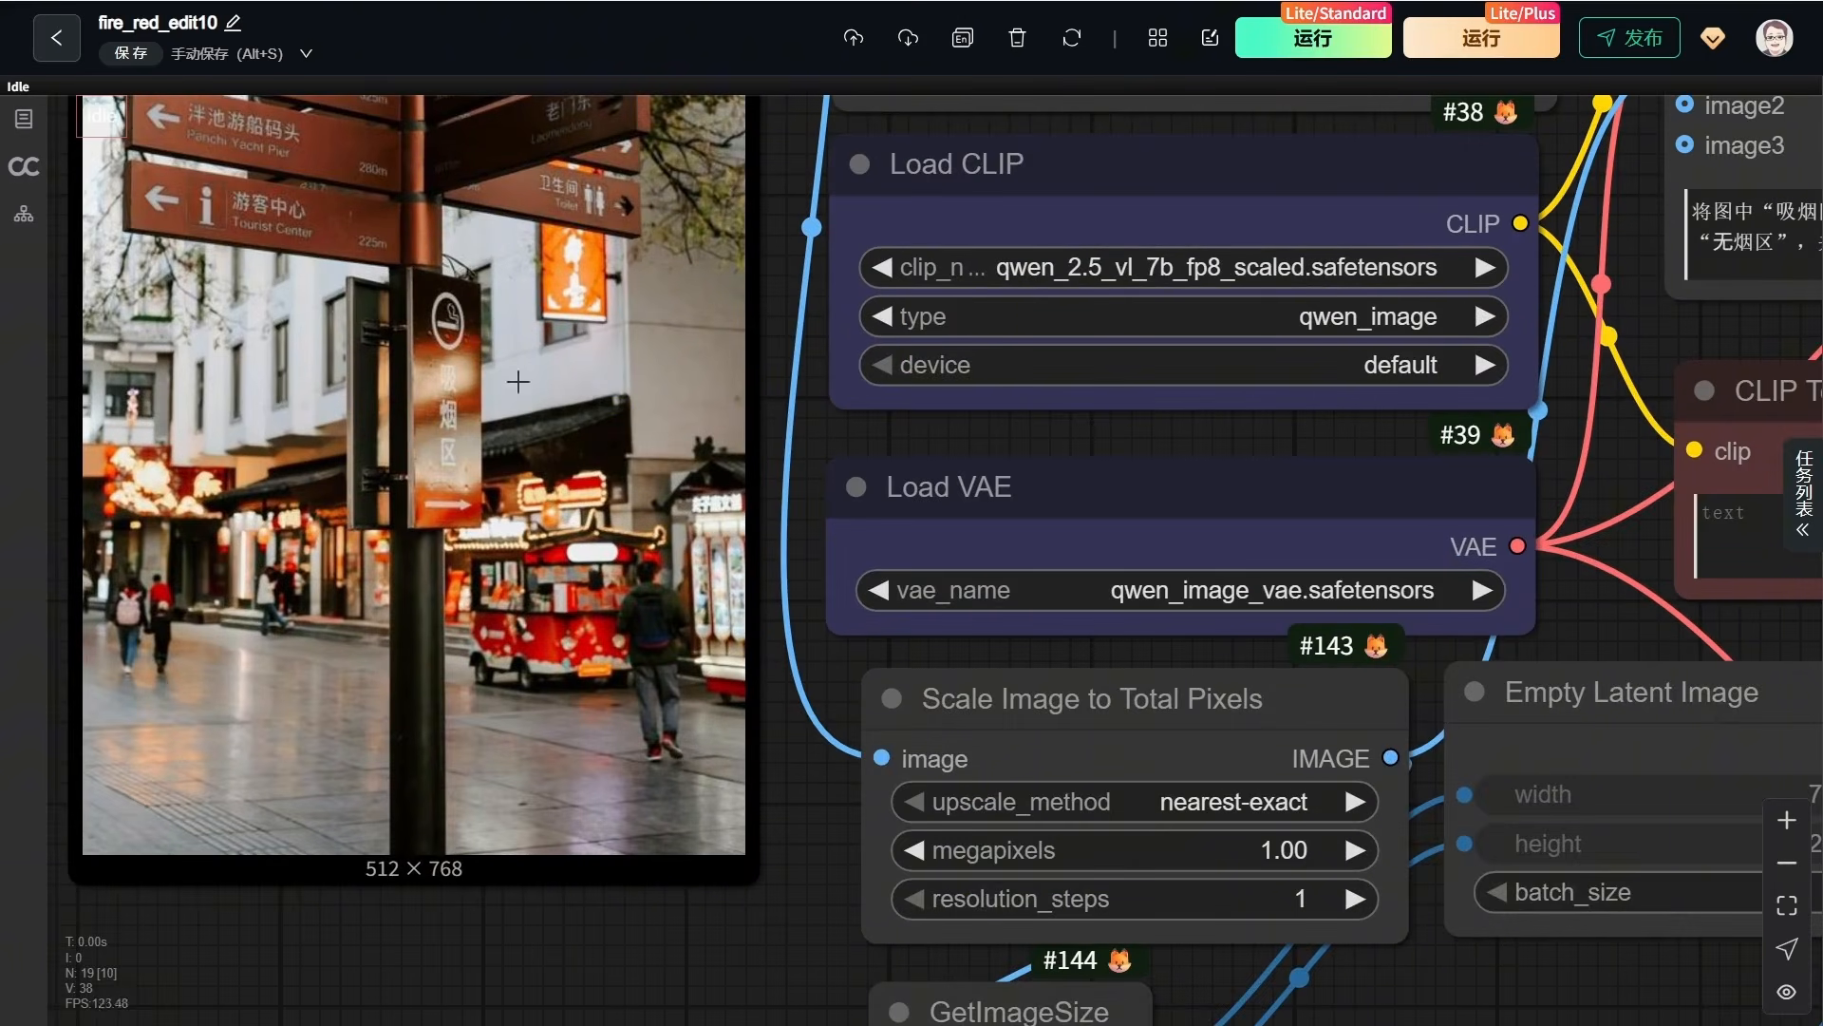
drag(814, 446, 912, 529)
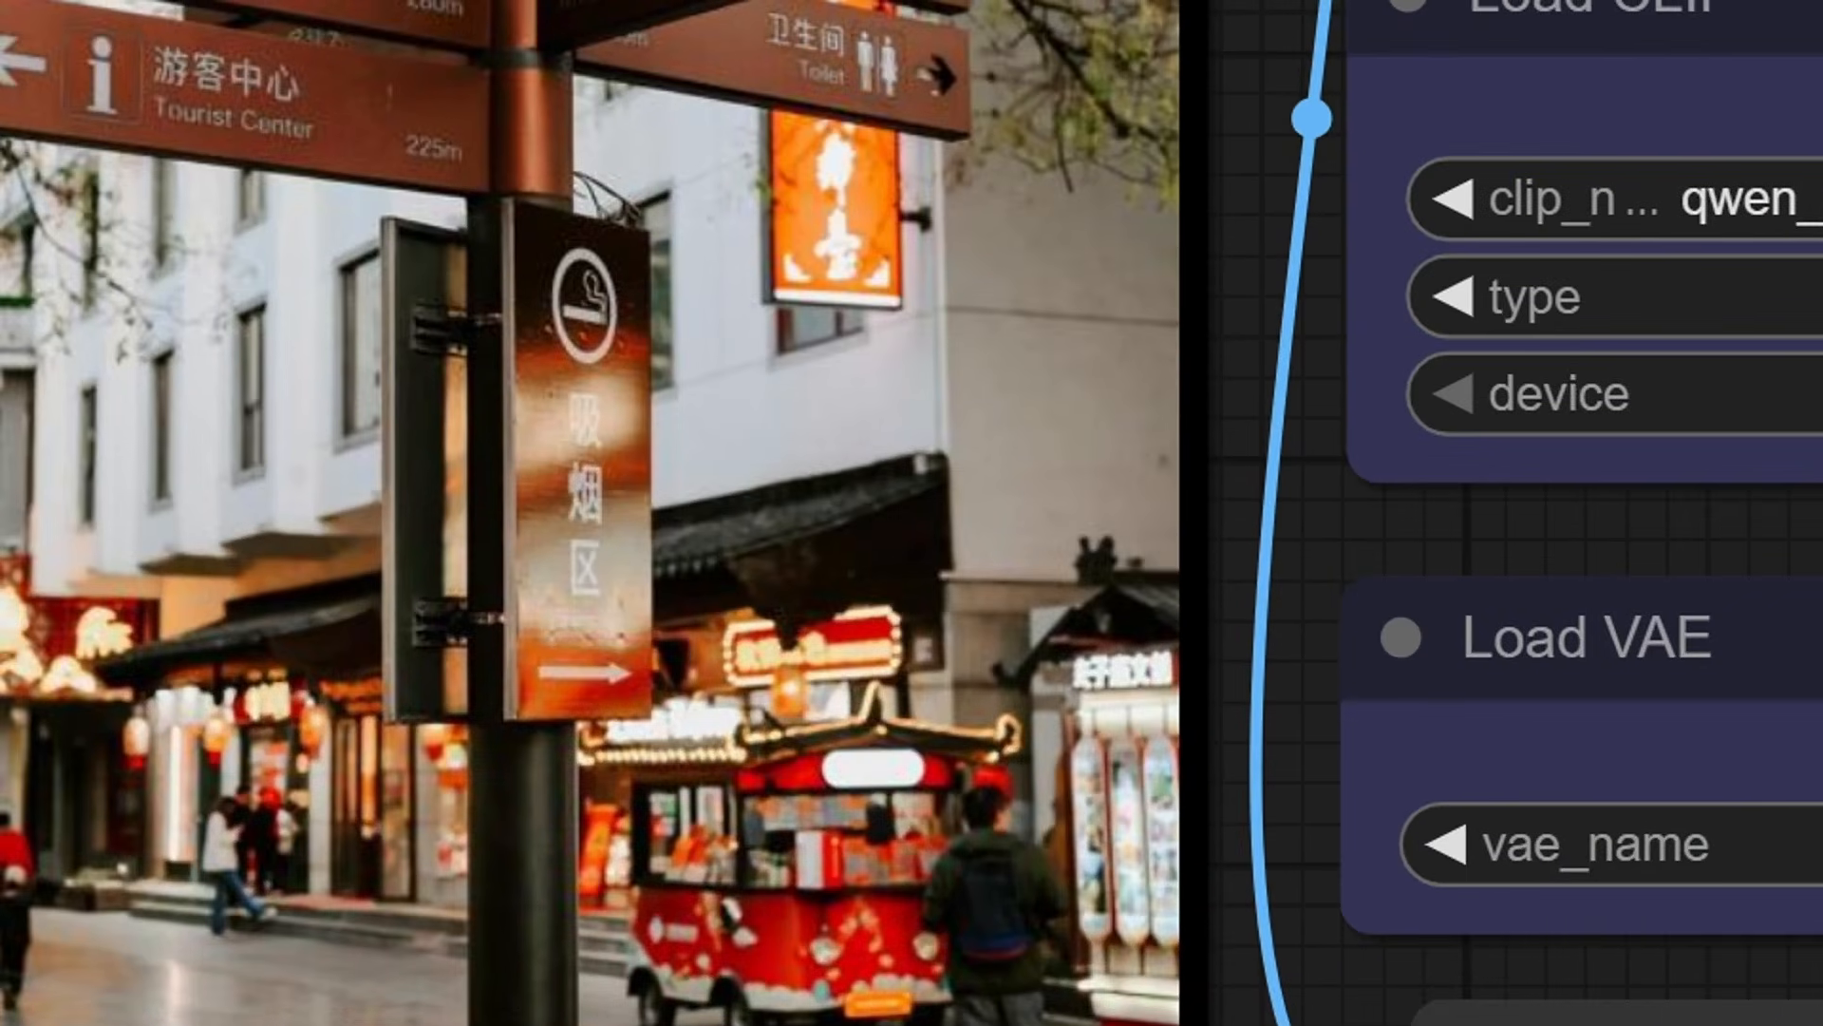
drag(496, 373, 682, 646)
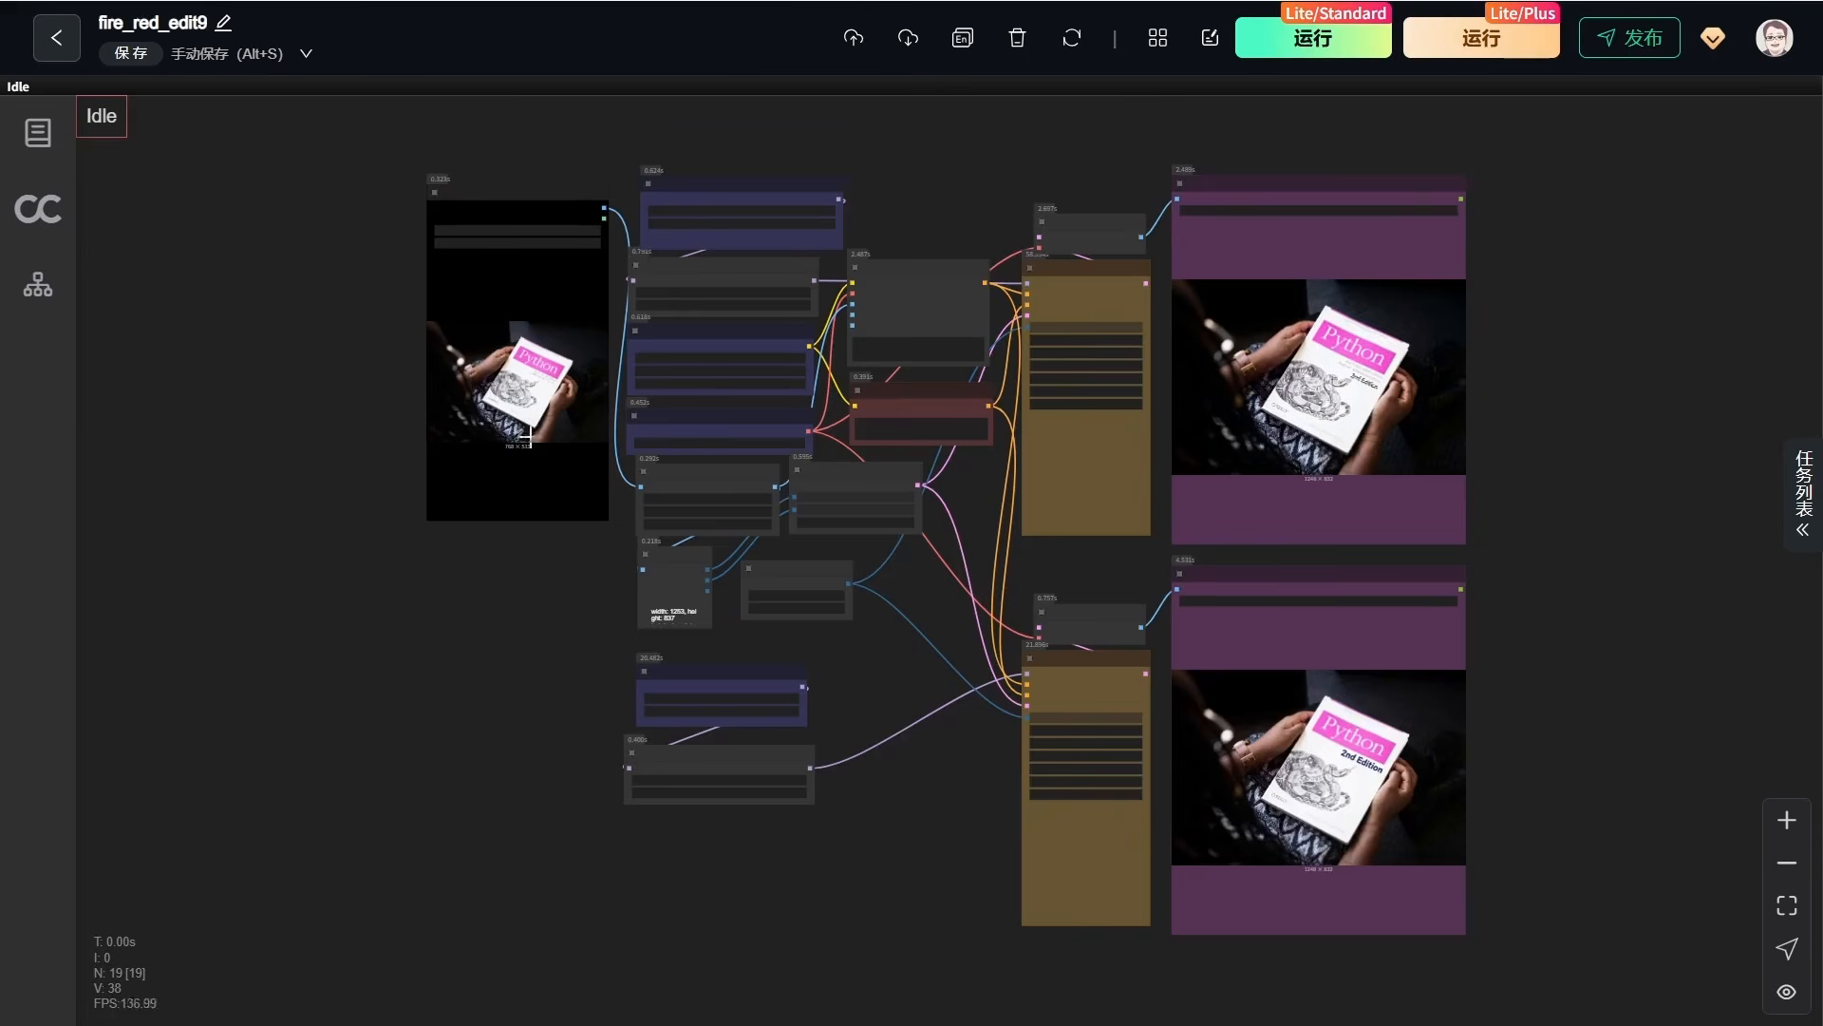
Examine the source photo of the Python book in the fire_red_edit9 workflow, then the prompt and first result for adding "2nd Edition"
scroll(455, 292, up, 15)
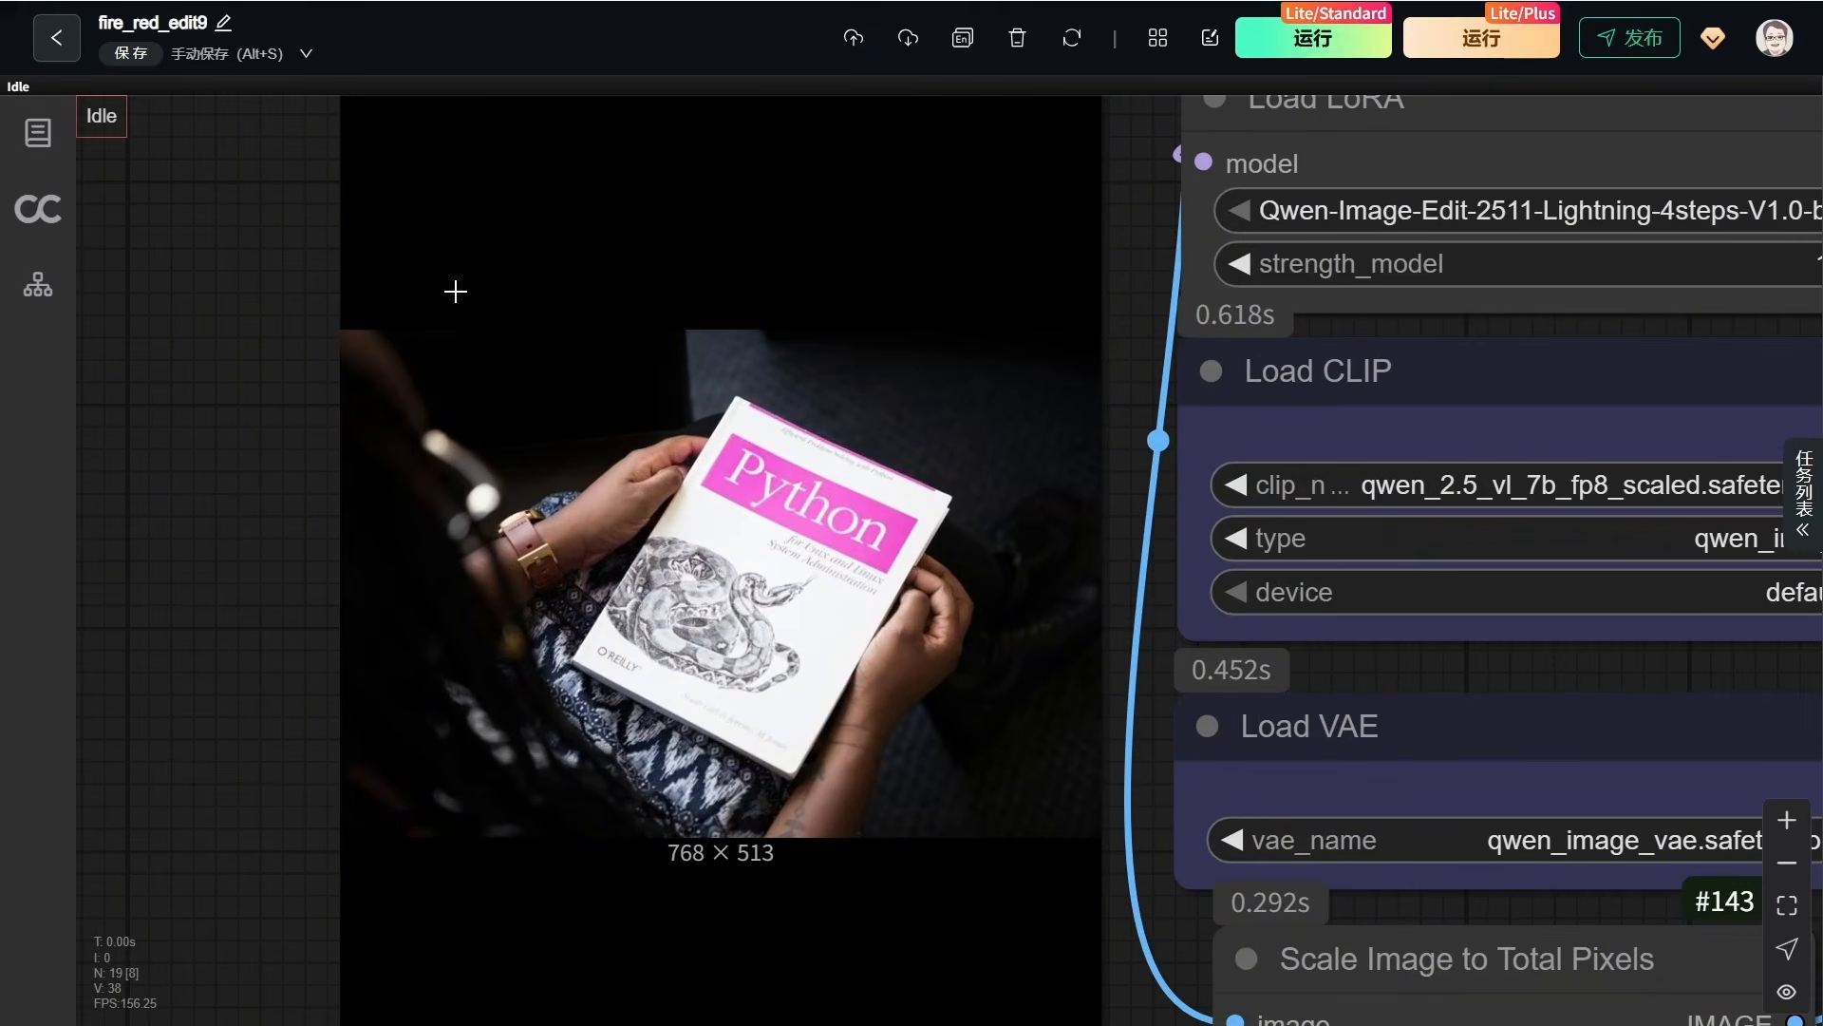
scroll(455, 291, down, 15)
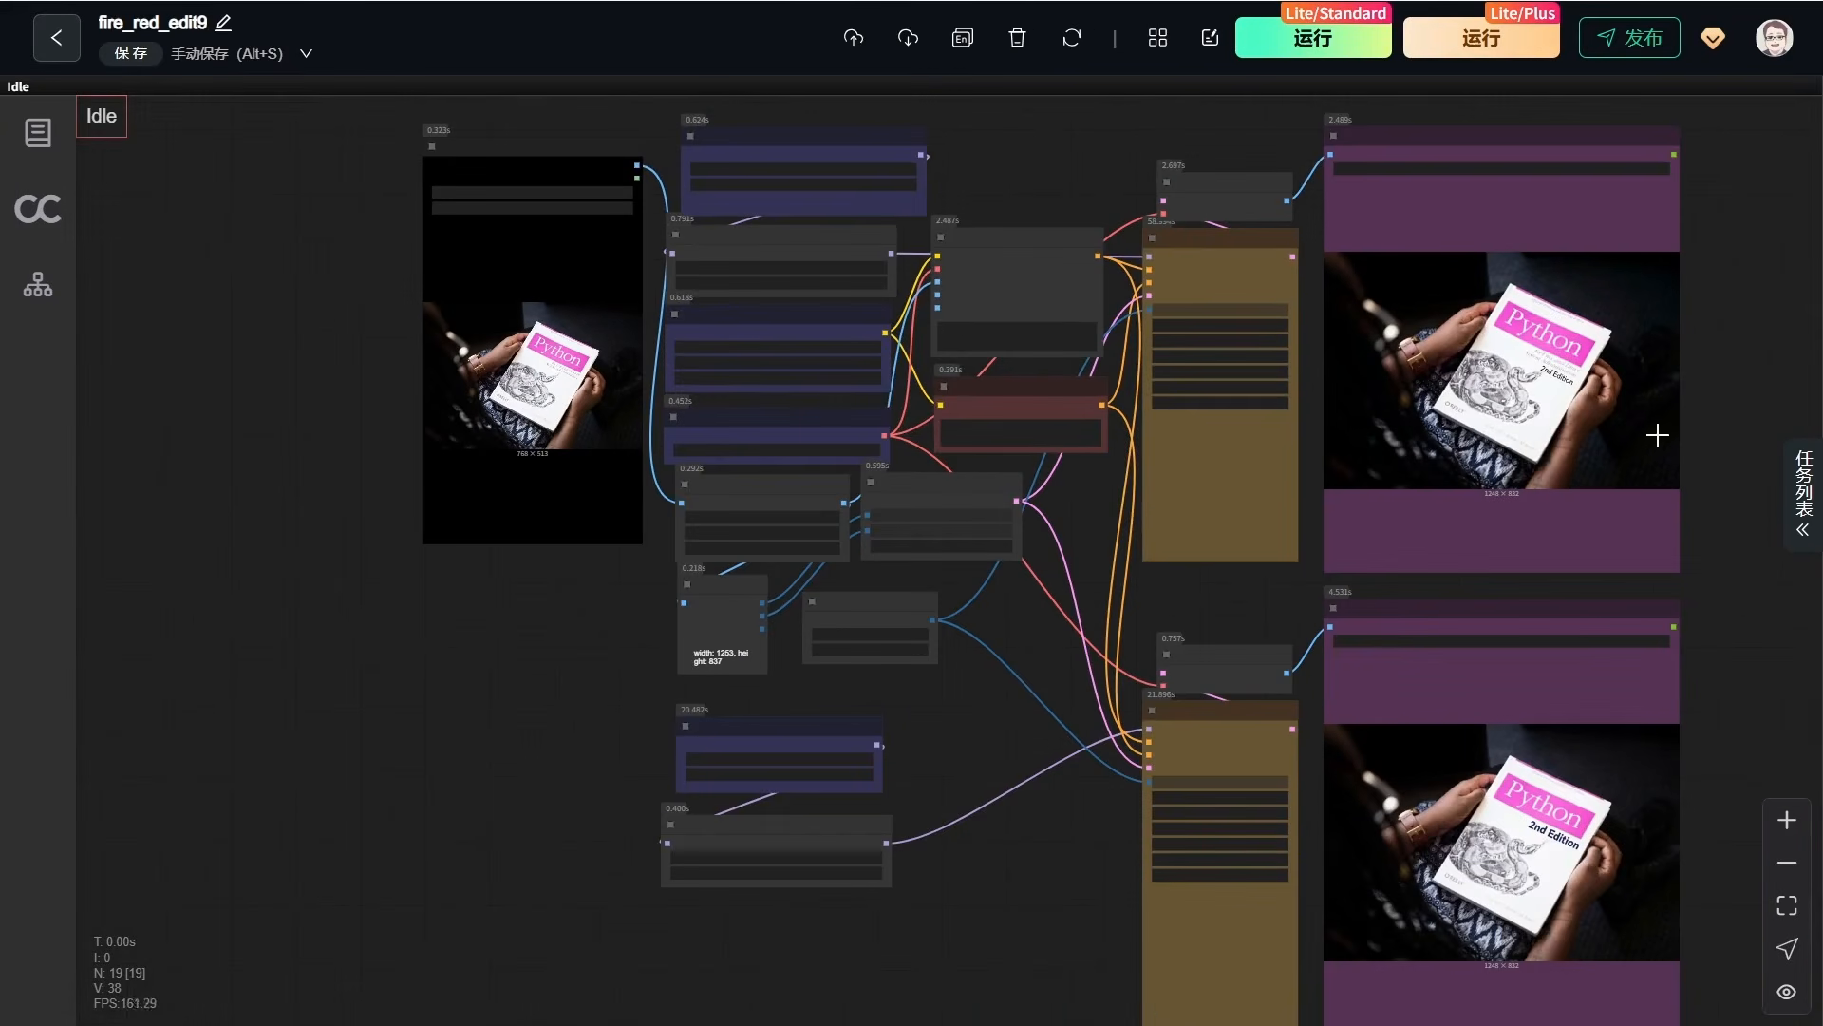
drag(1747, 428, 1454, 408)
scroll(1305, 287, up, 10)
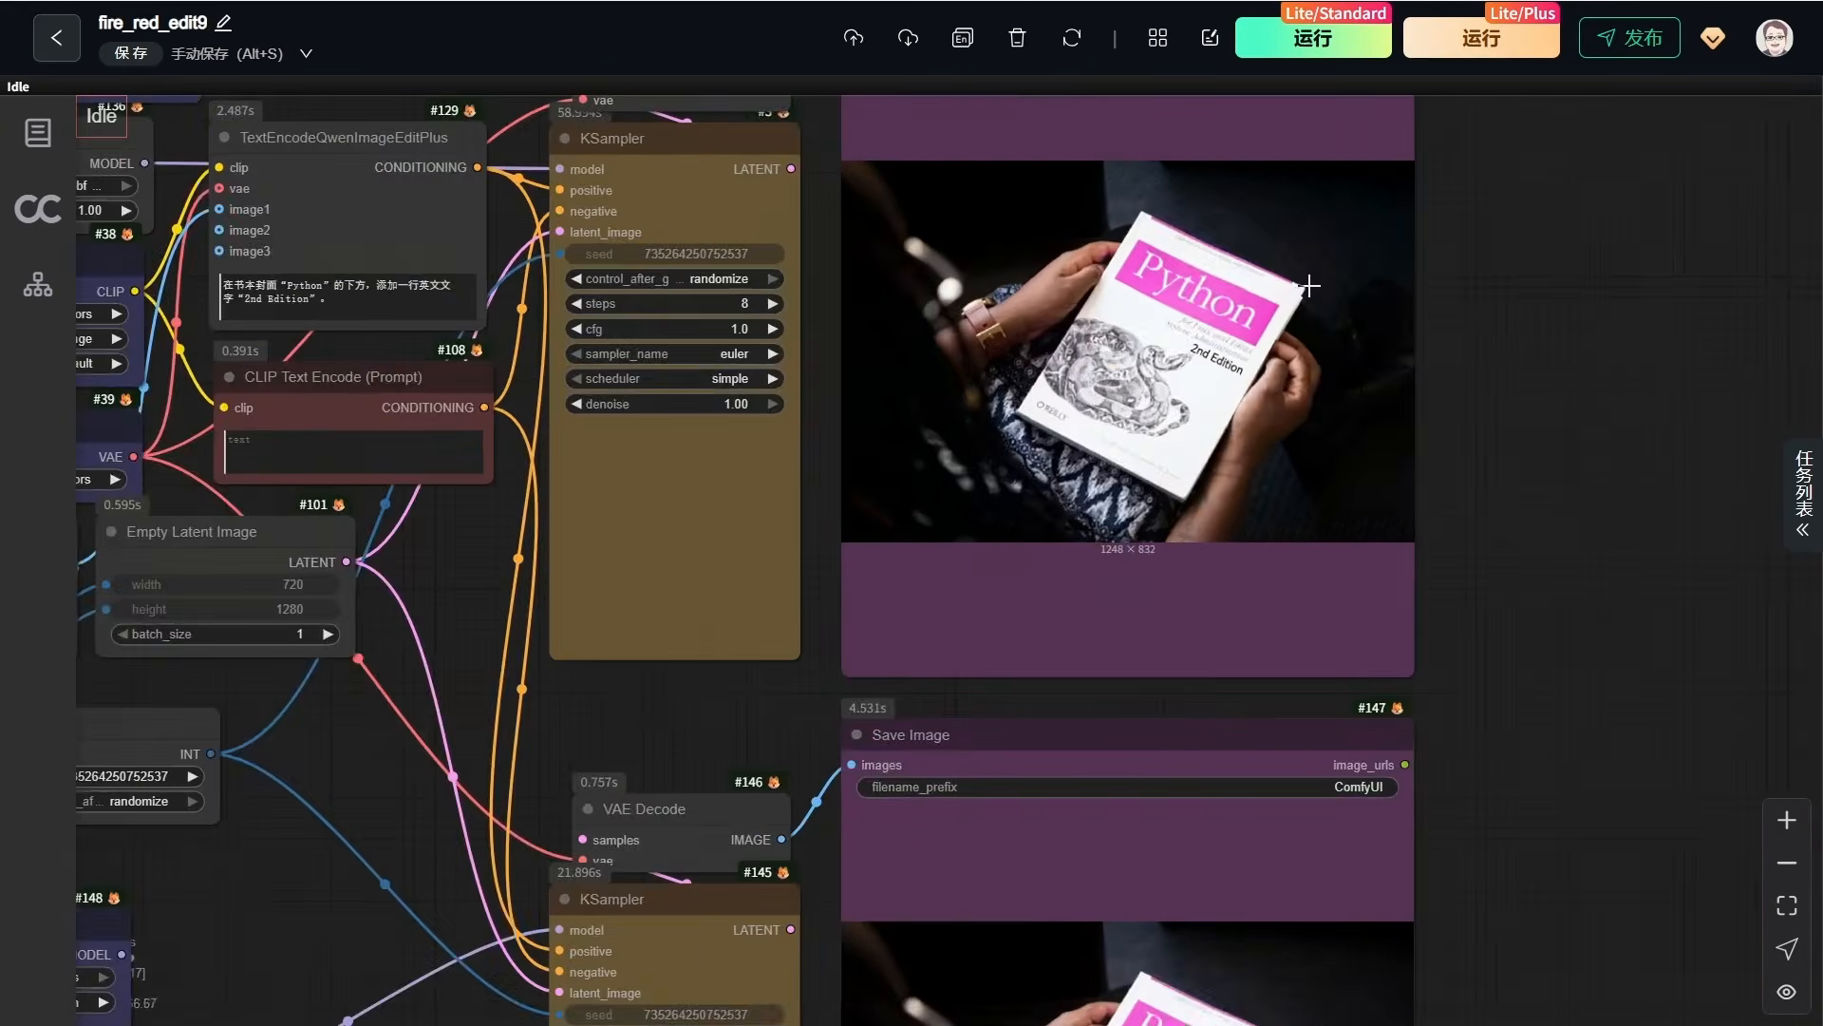
Inspect the "2nd Edition" text and surrounding book cover in the second branch's Save Image result
drag(1580, 862, 1555, 212)
drag(1636, 817, 1636, 429)
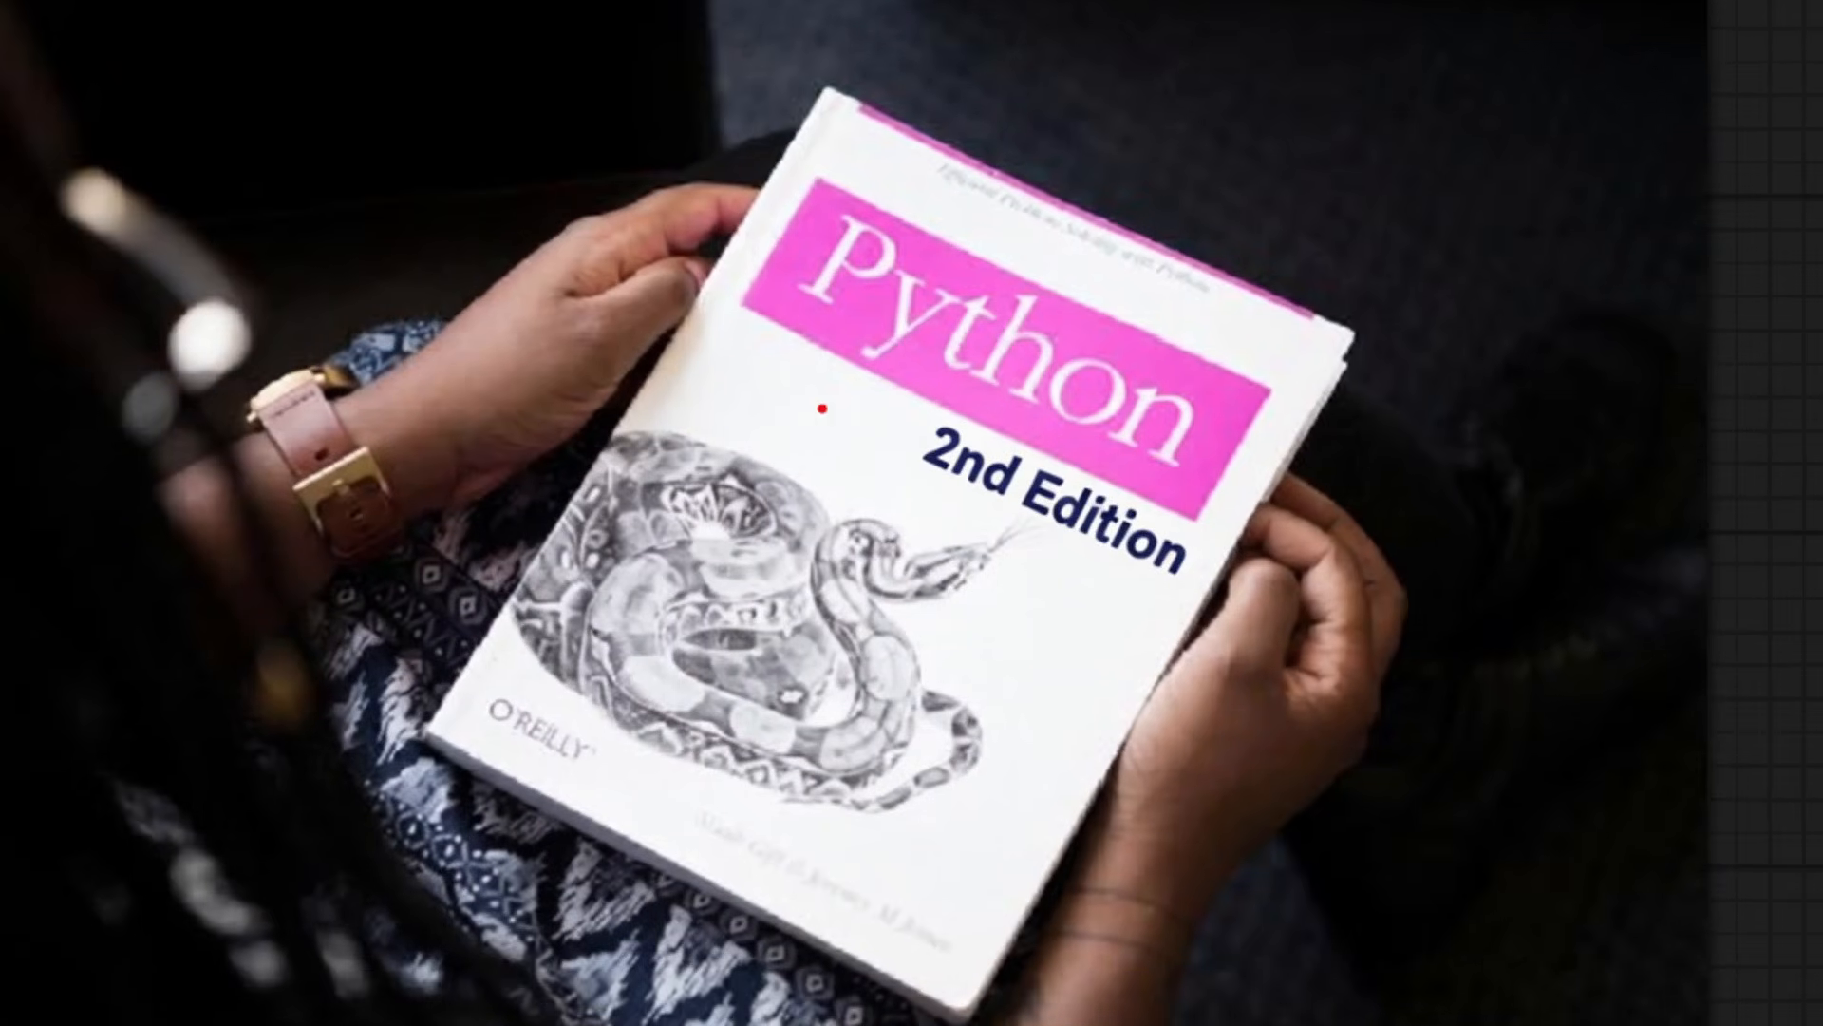
drag(865, 388, 1246, 584)
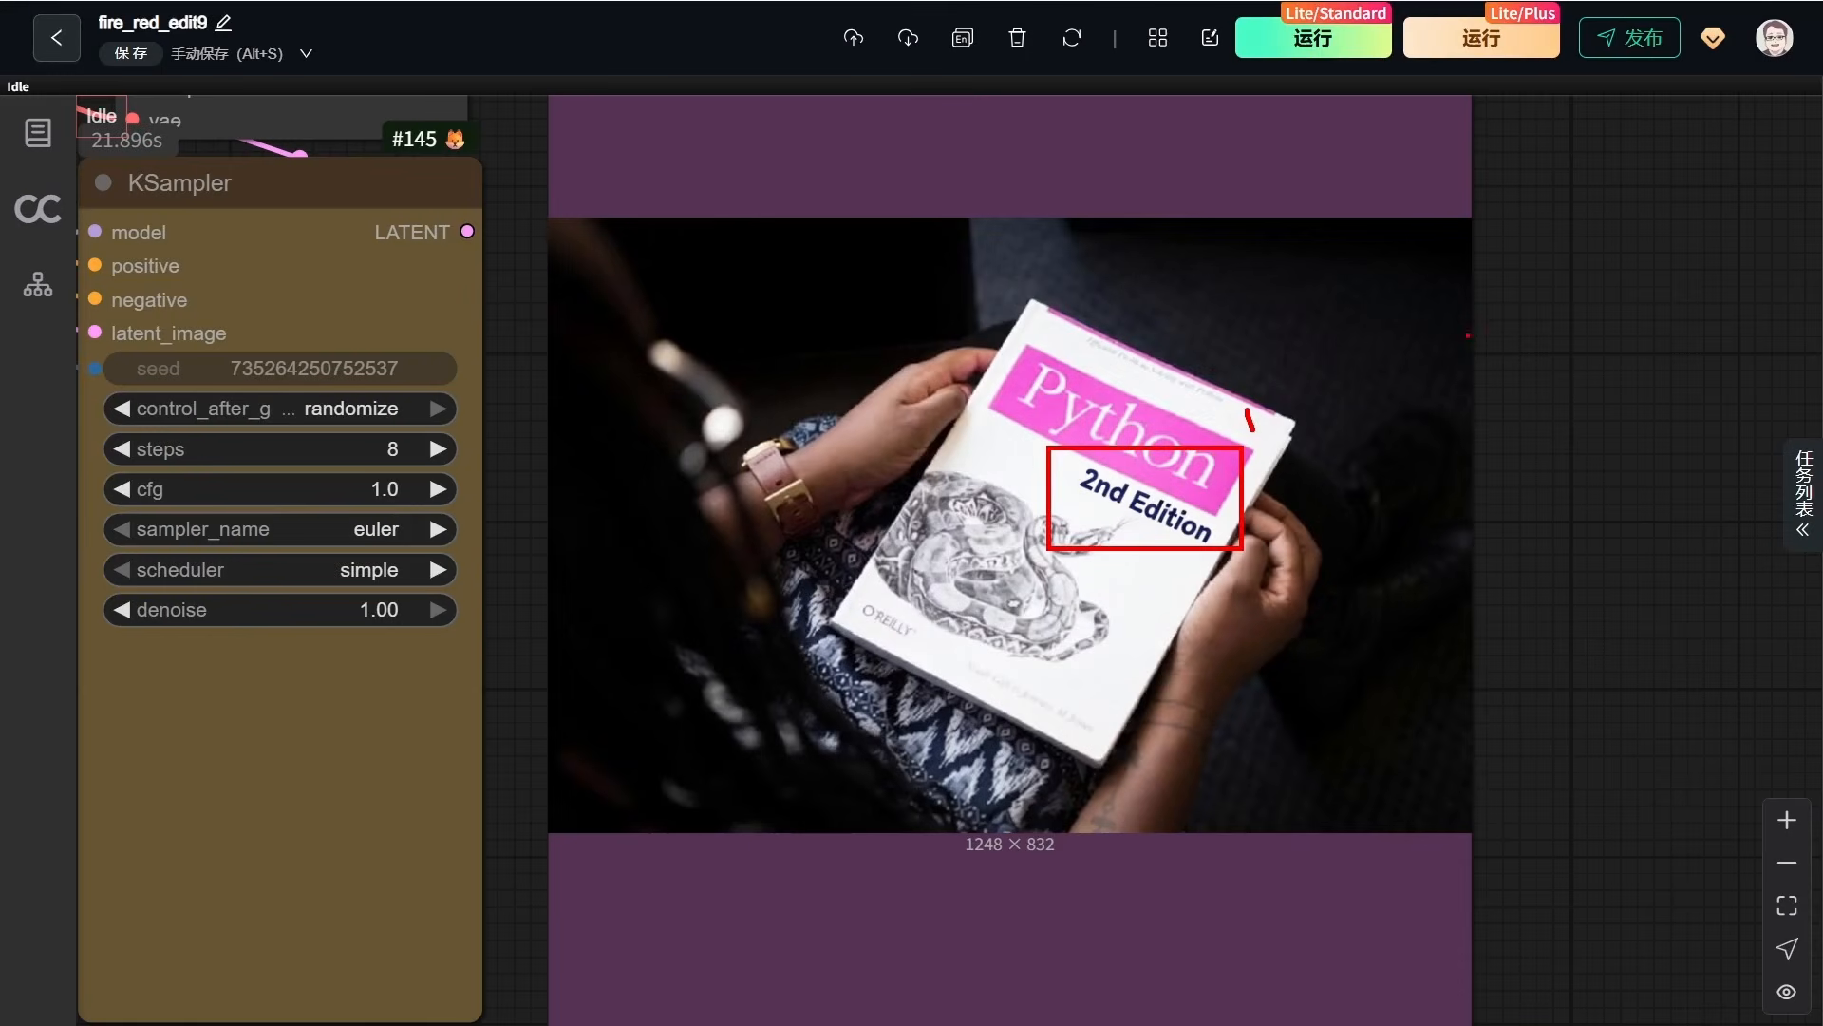
key(Escape)
Inspect the subtitle and added "2nd Edition" text on the book cover in the first branch's result
drag(1576, 380, 1558, 847)
drag(1511, 354, 1547, 1023)
drag(1563, 714, 1558, 740)
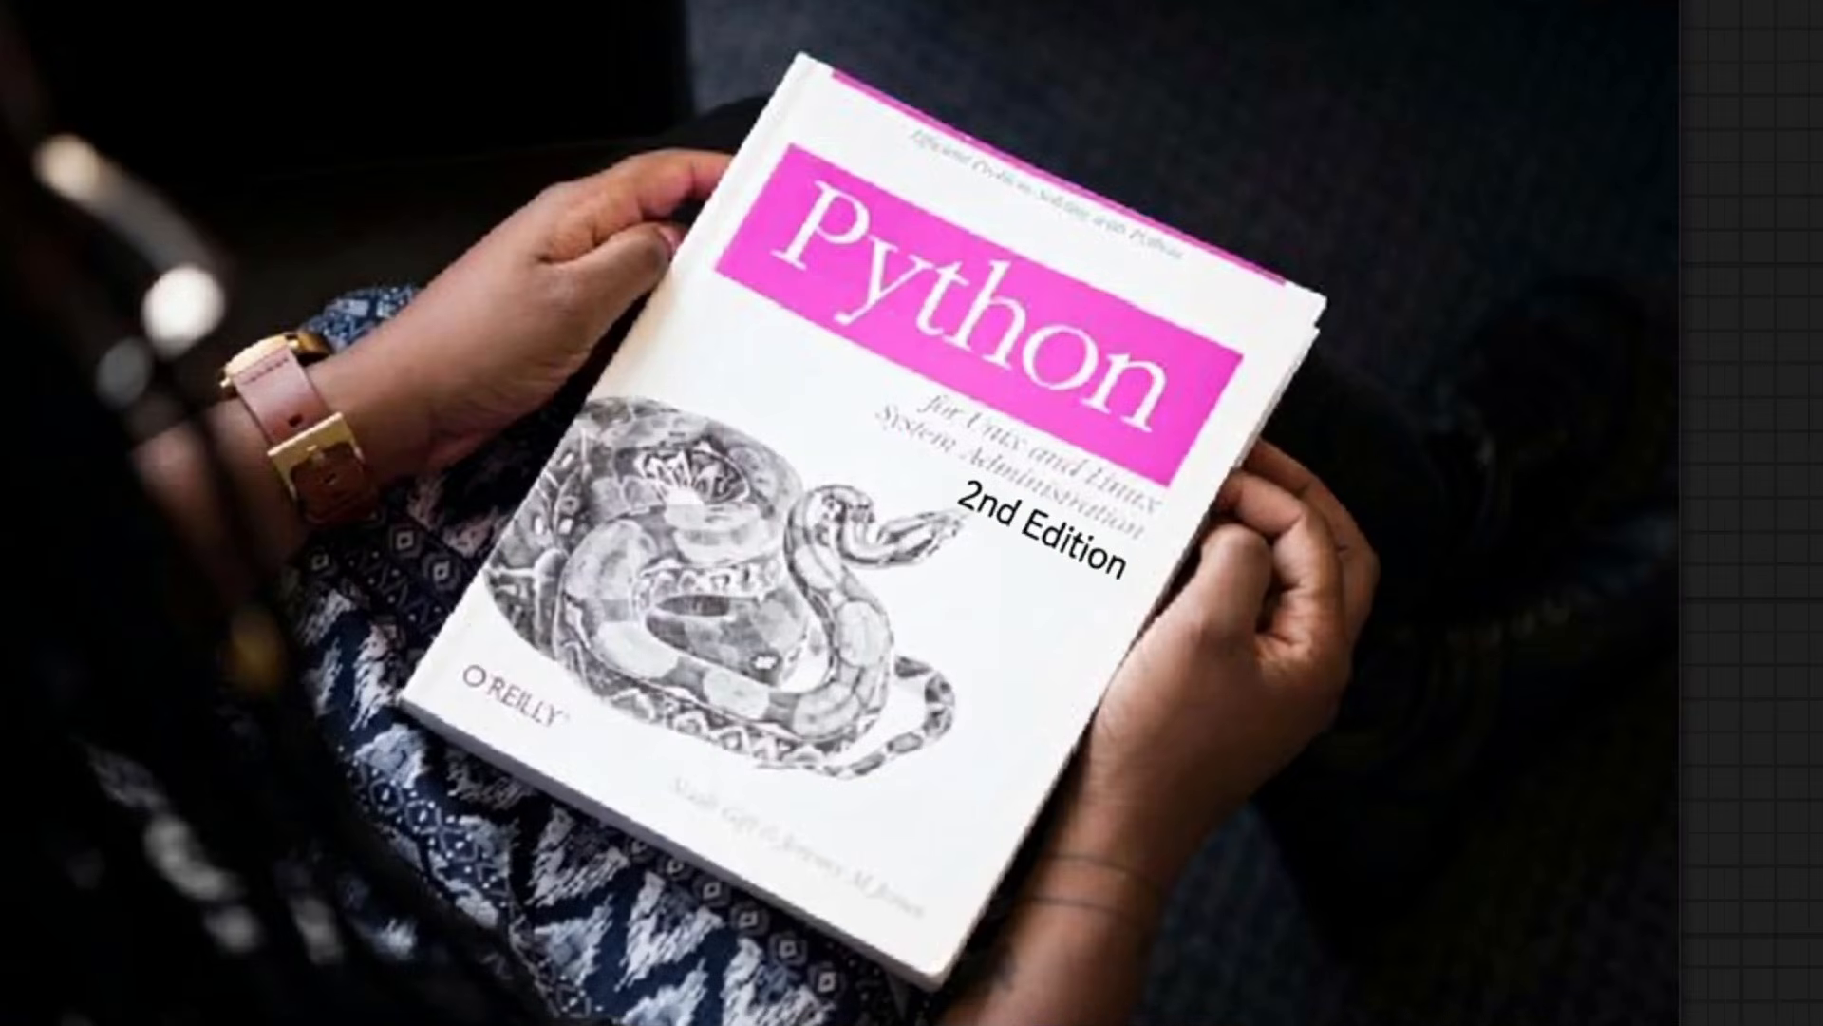
mouse_move(835, 359)
mouse_down()
mouse_move(936, 496)
mouse_move(1229, 601)
mouse_up()
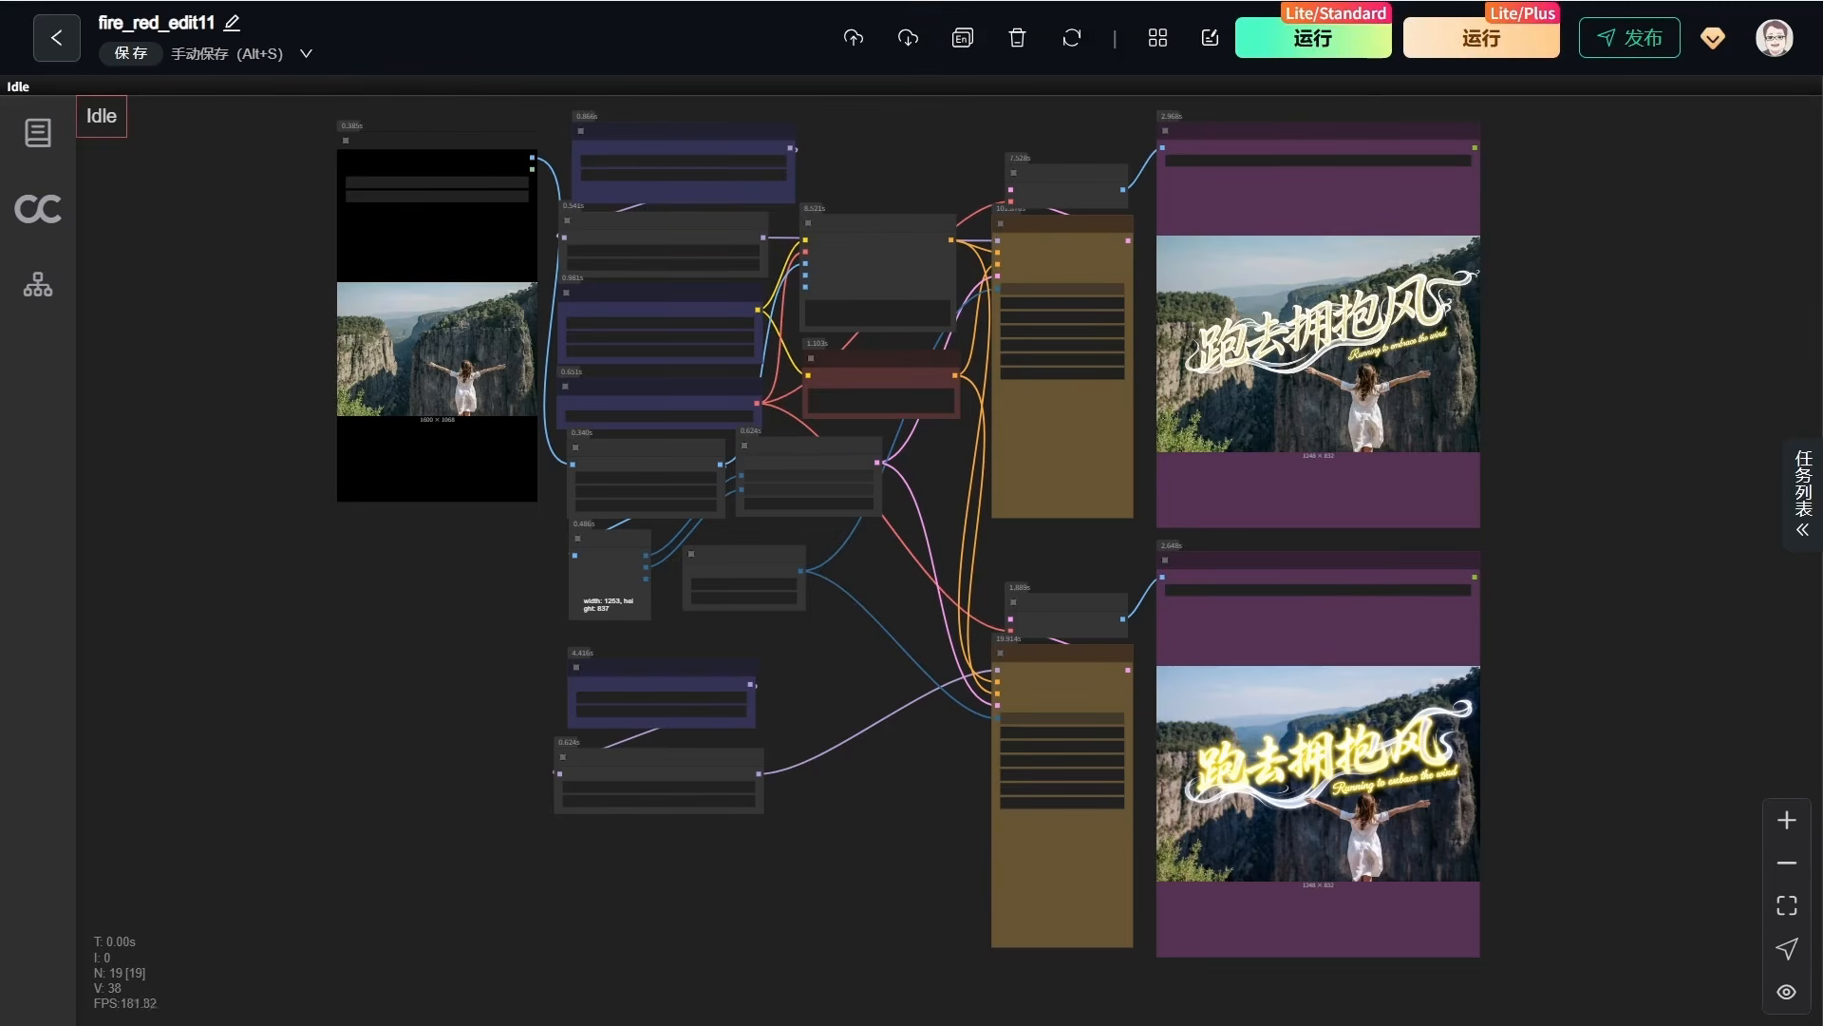
Examine the source photo of the woman facing the cliffs in the fire_red_edit11 workflow
scroll(329, 313, up, 10)
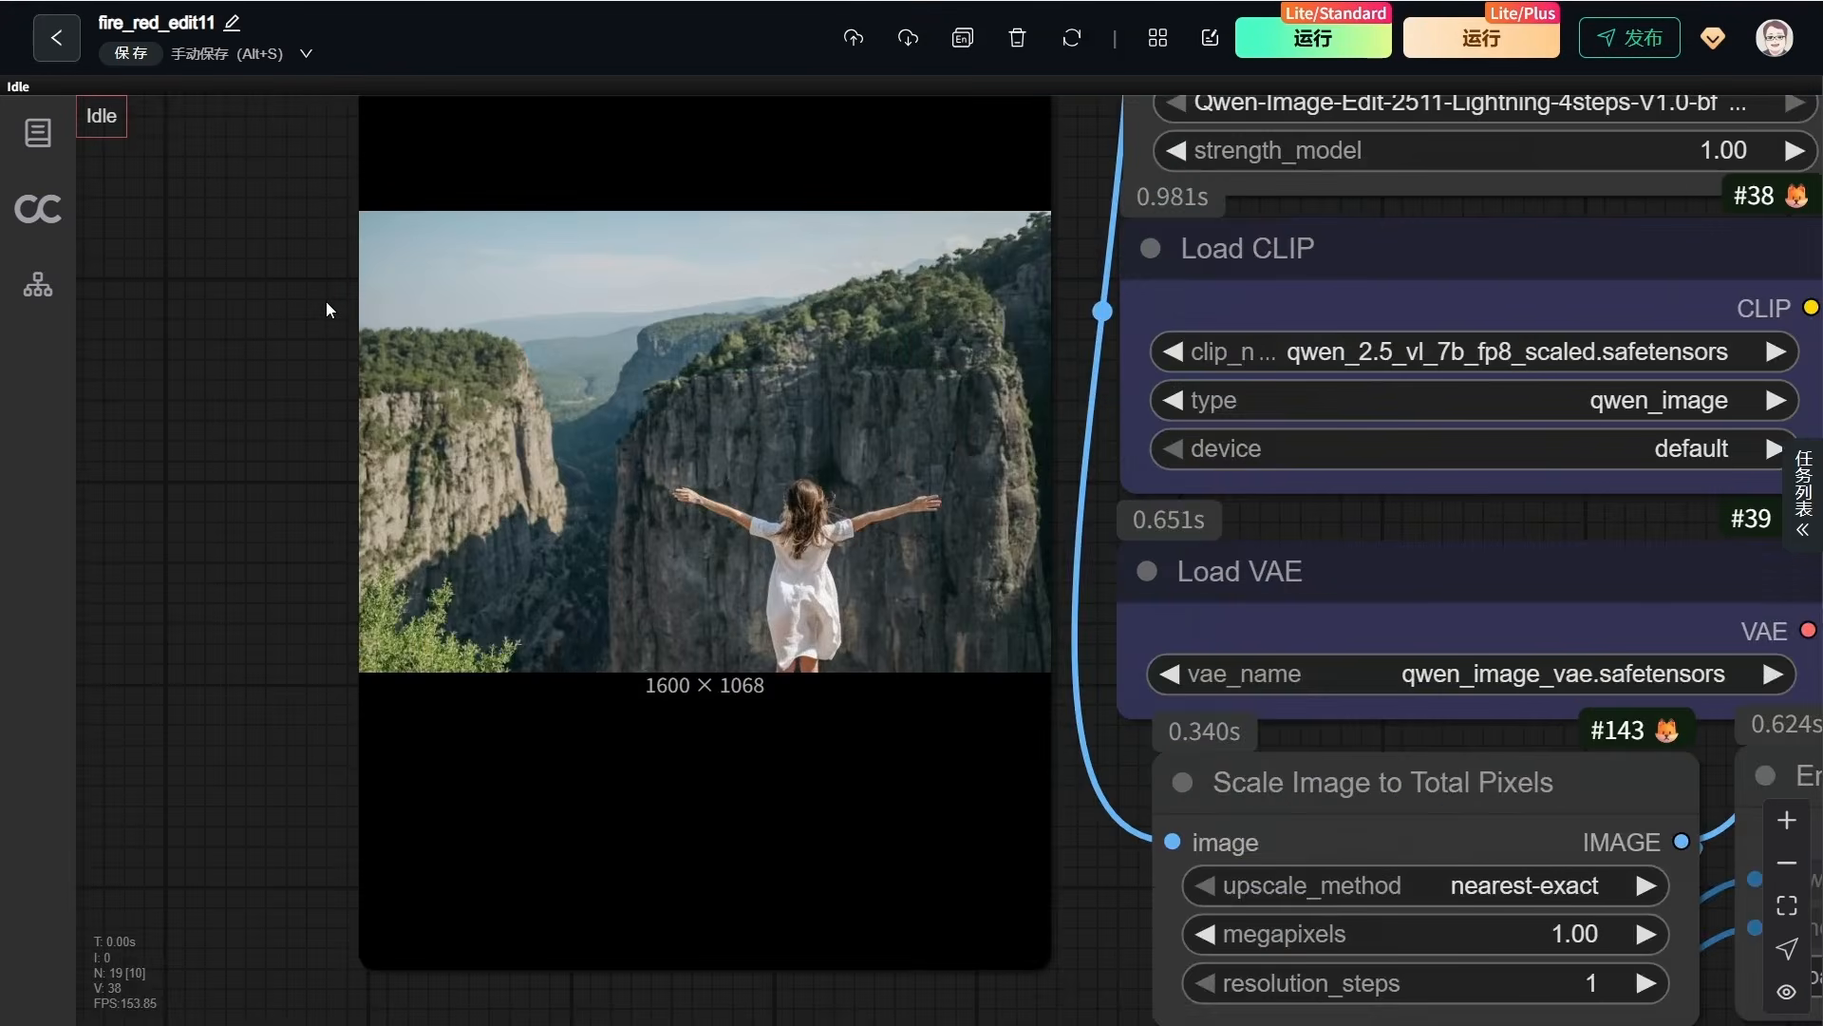
scroll(326, 310, up, 3)
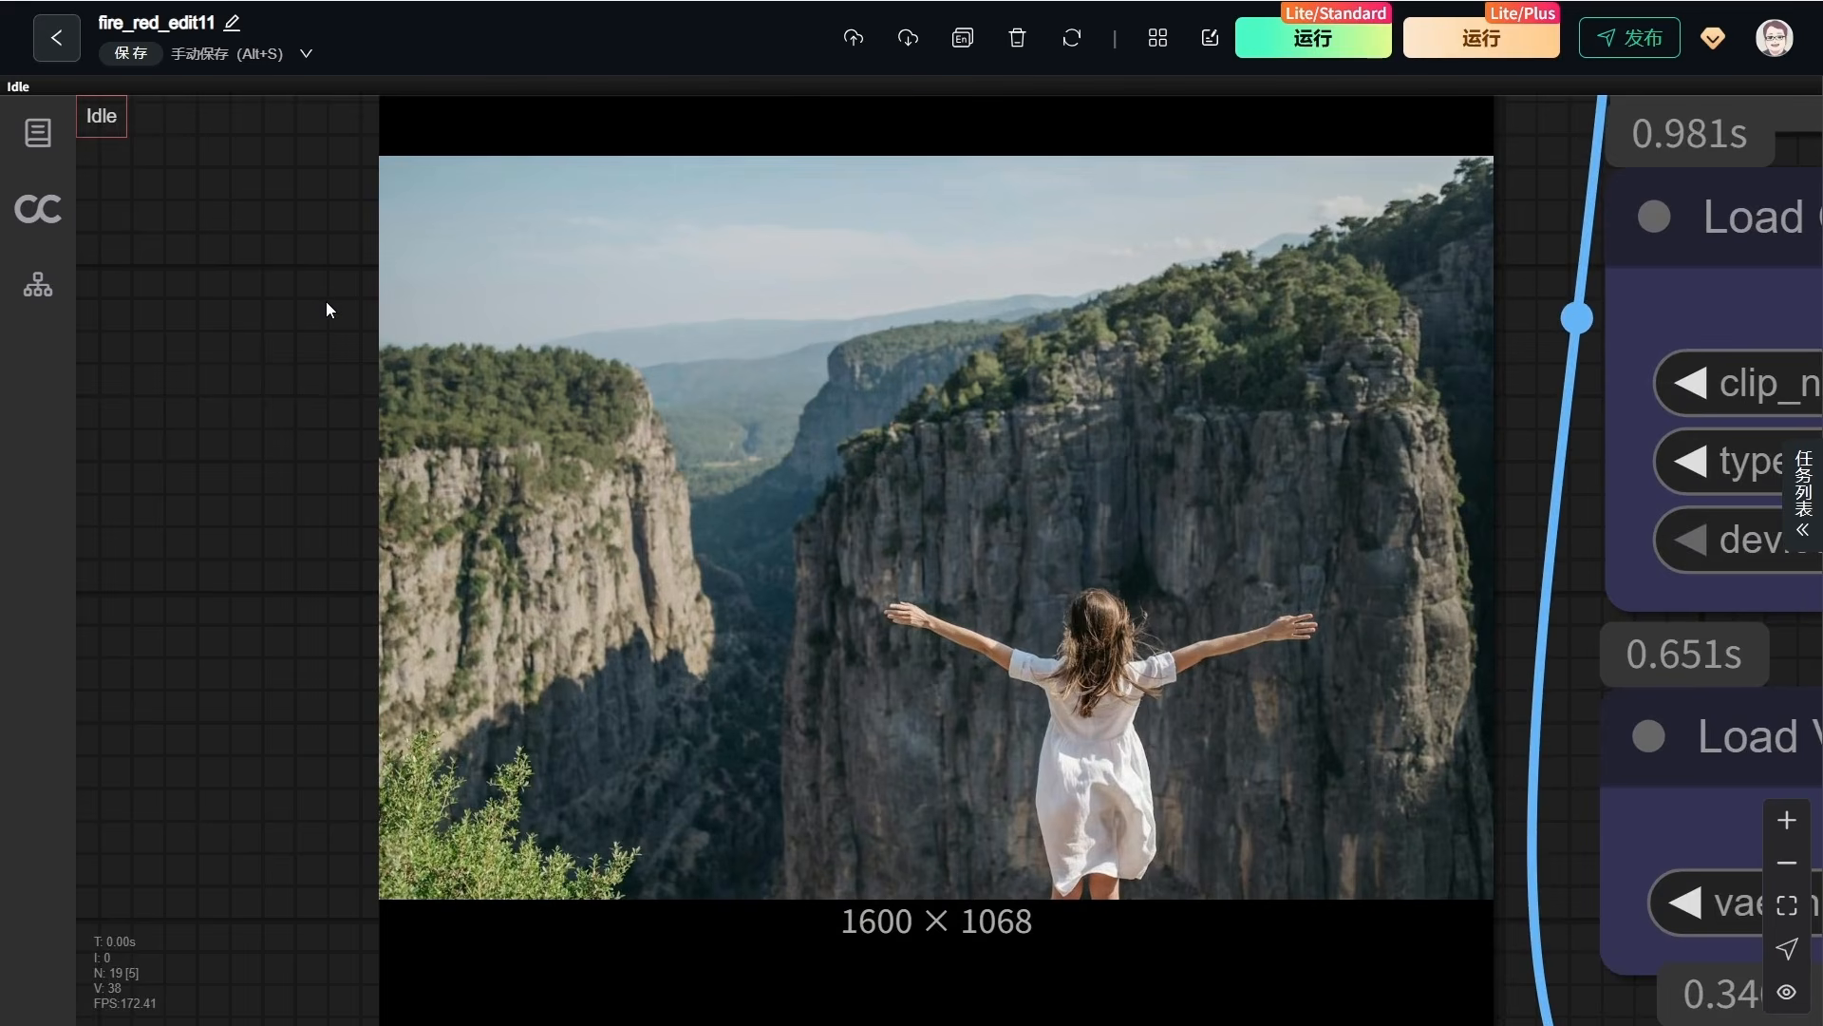
Enlarge the TextEncodeQwenImageEditPlus node over the negative prompt node until its full prompt for the lettering "跑去拥抱风" is readable
scroll(1005, 493, down, 5)
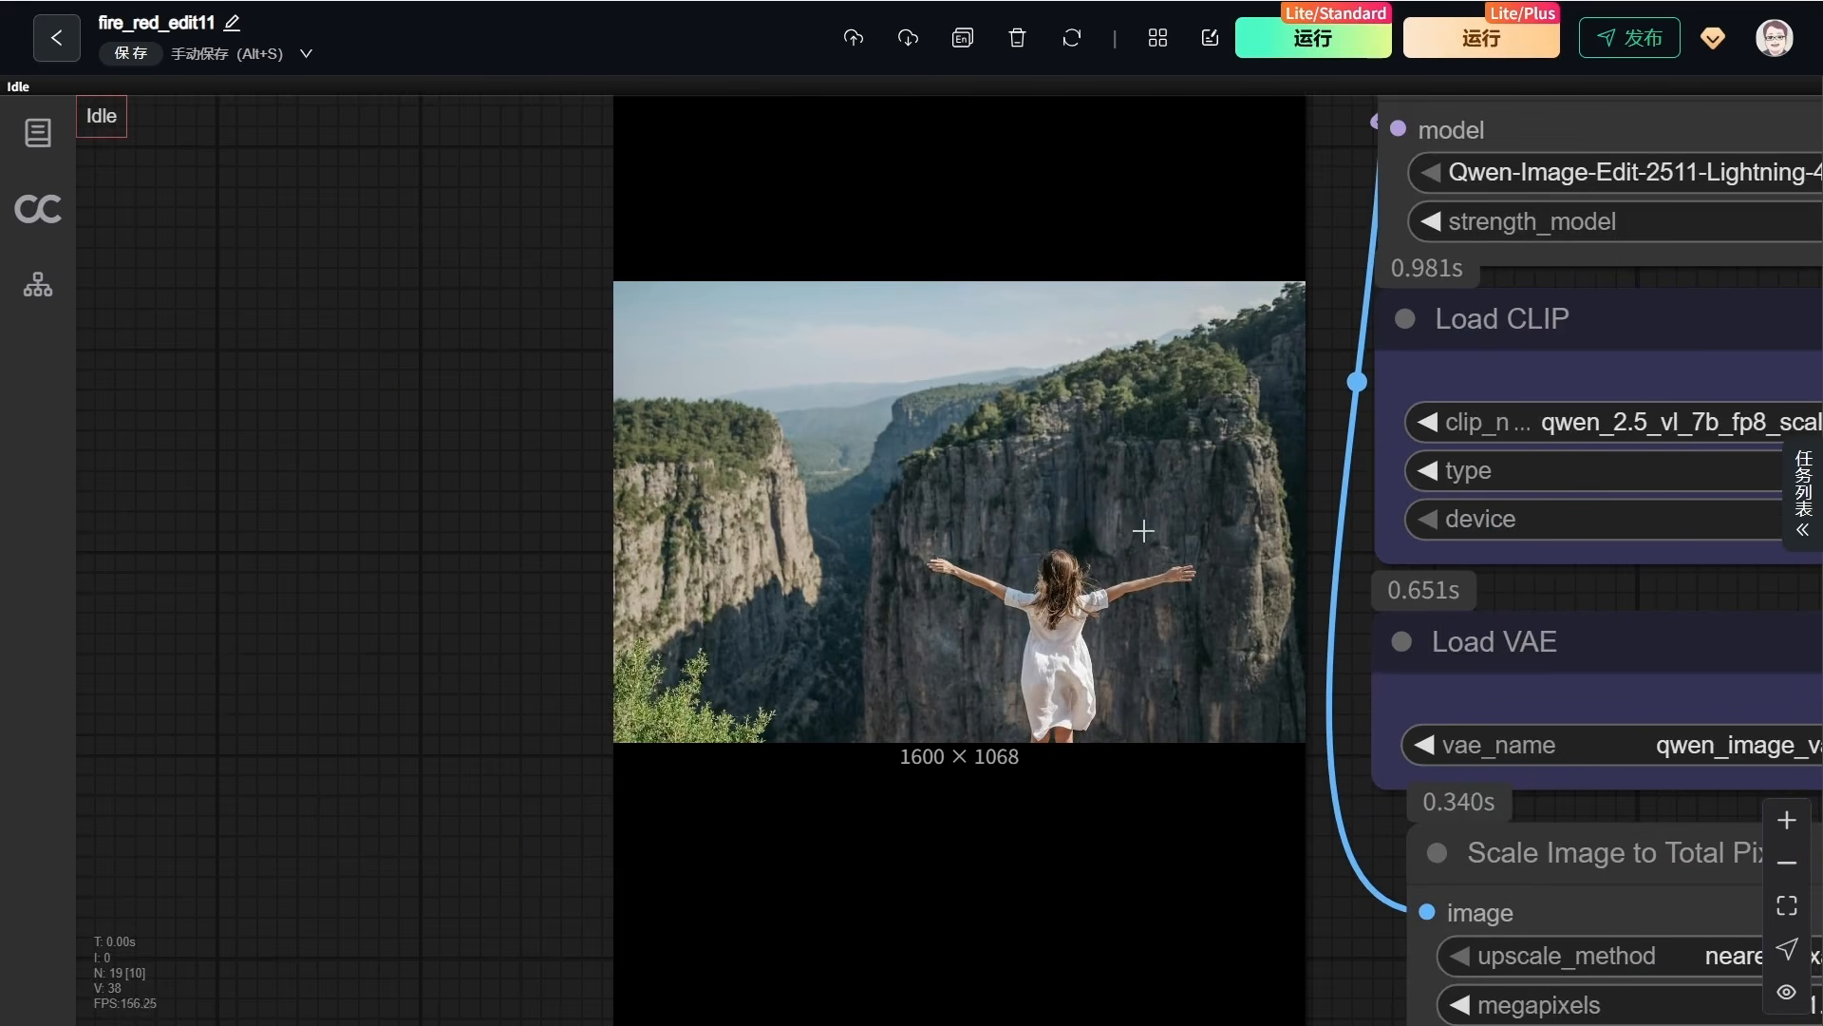
scroll(1683, 599, right, 10)
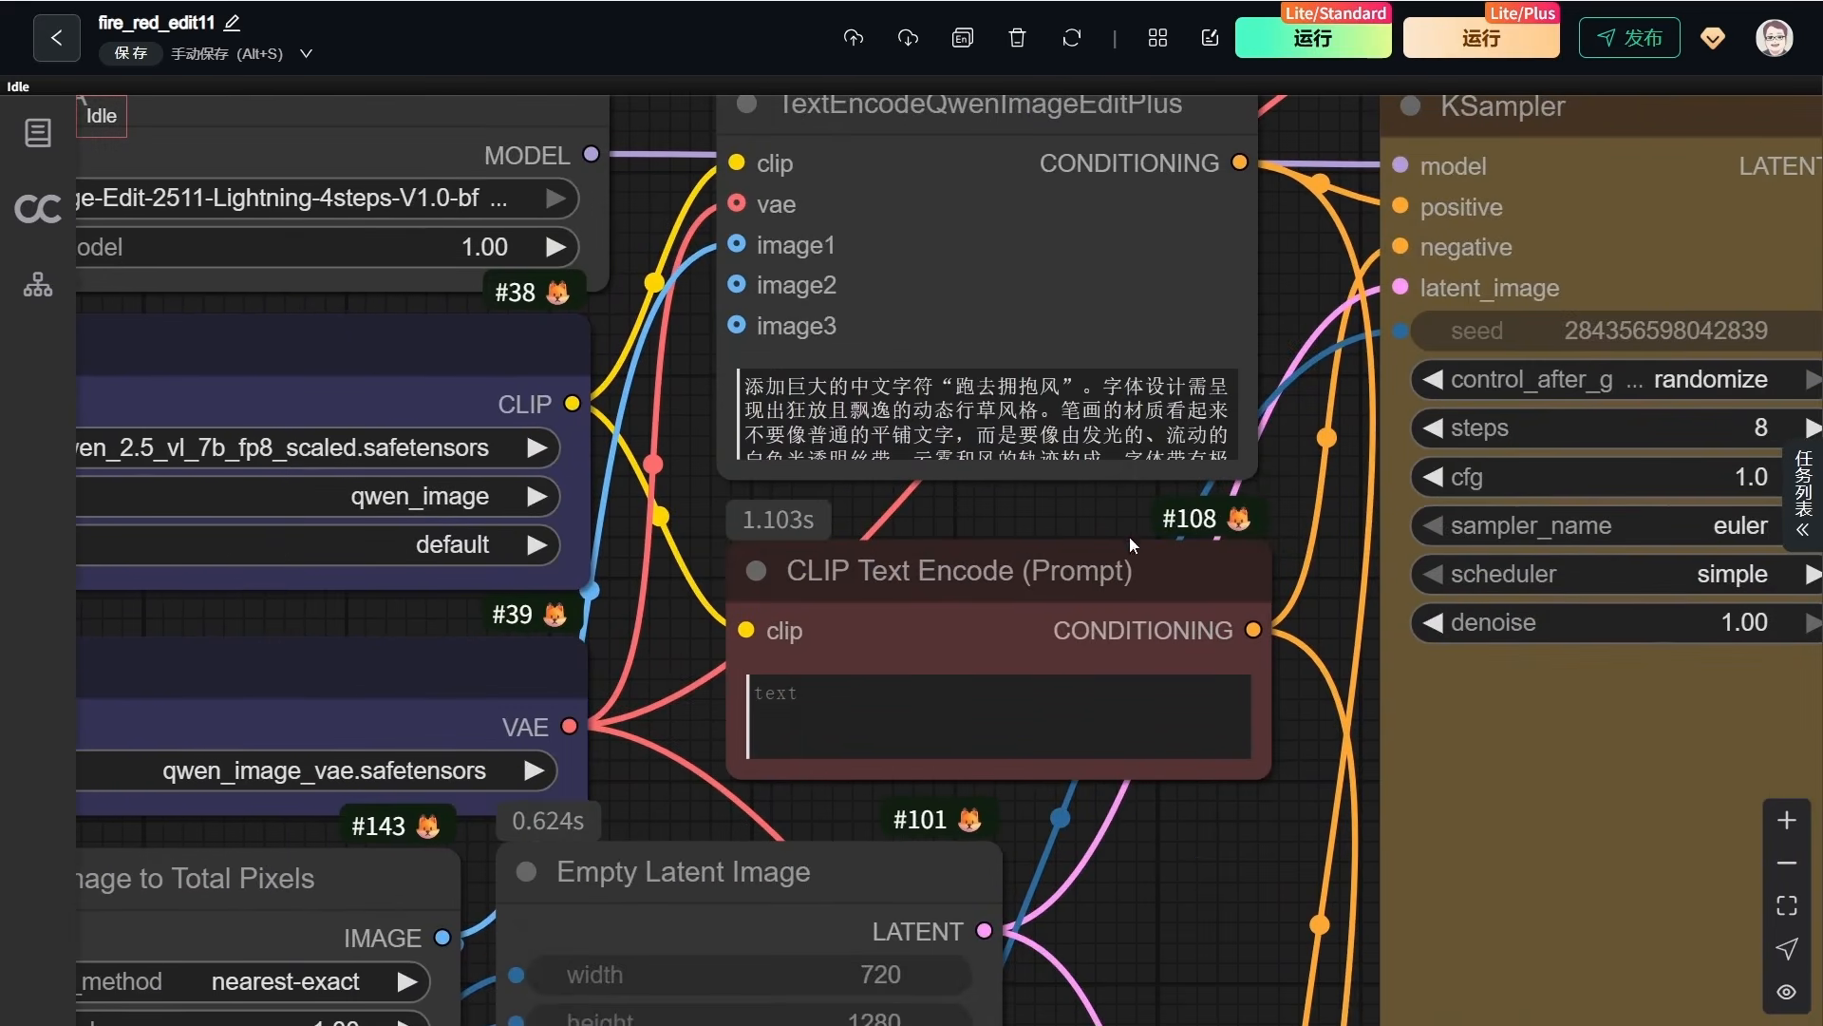
drag(1255, 476, 1365, 668)
click(1191, 274)
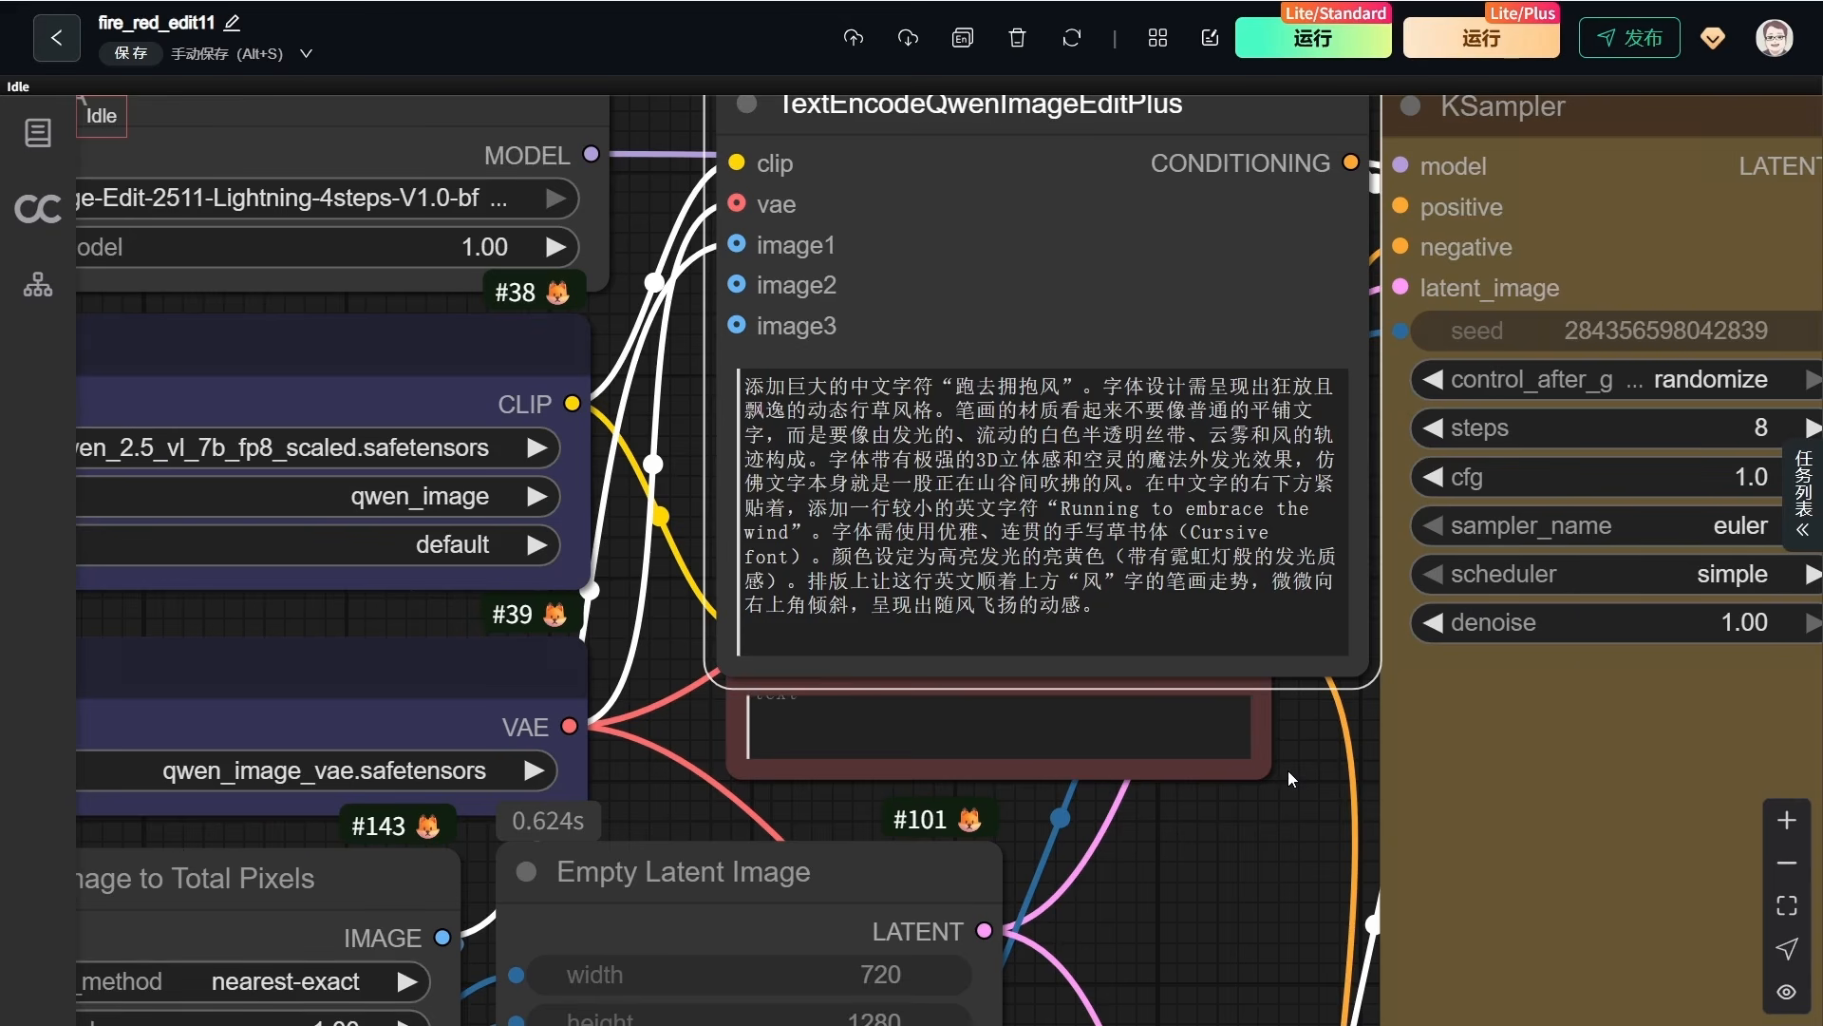
Compare the two branches' Save Image results for the "跑去拥抱风" lettering over the cliffs
scroll(1287, 771, down, 5)
drag(1287, 771, 615, 635)
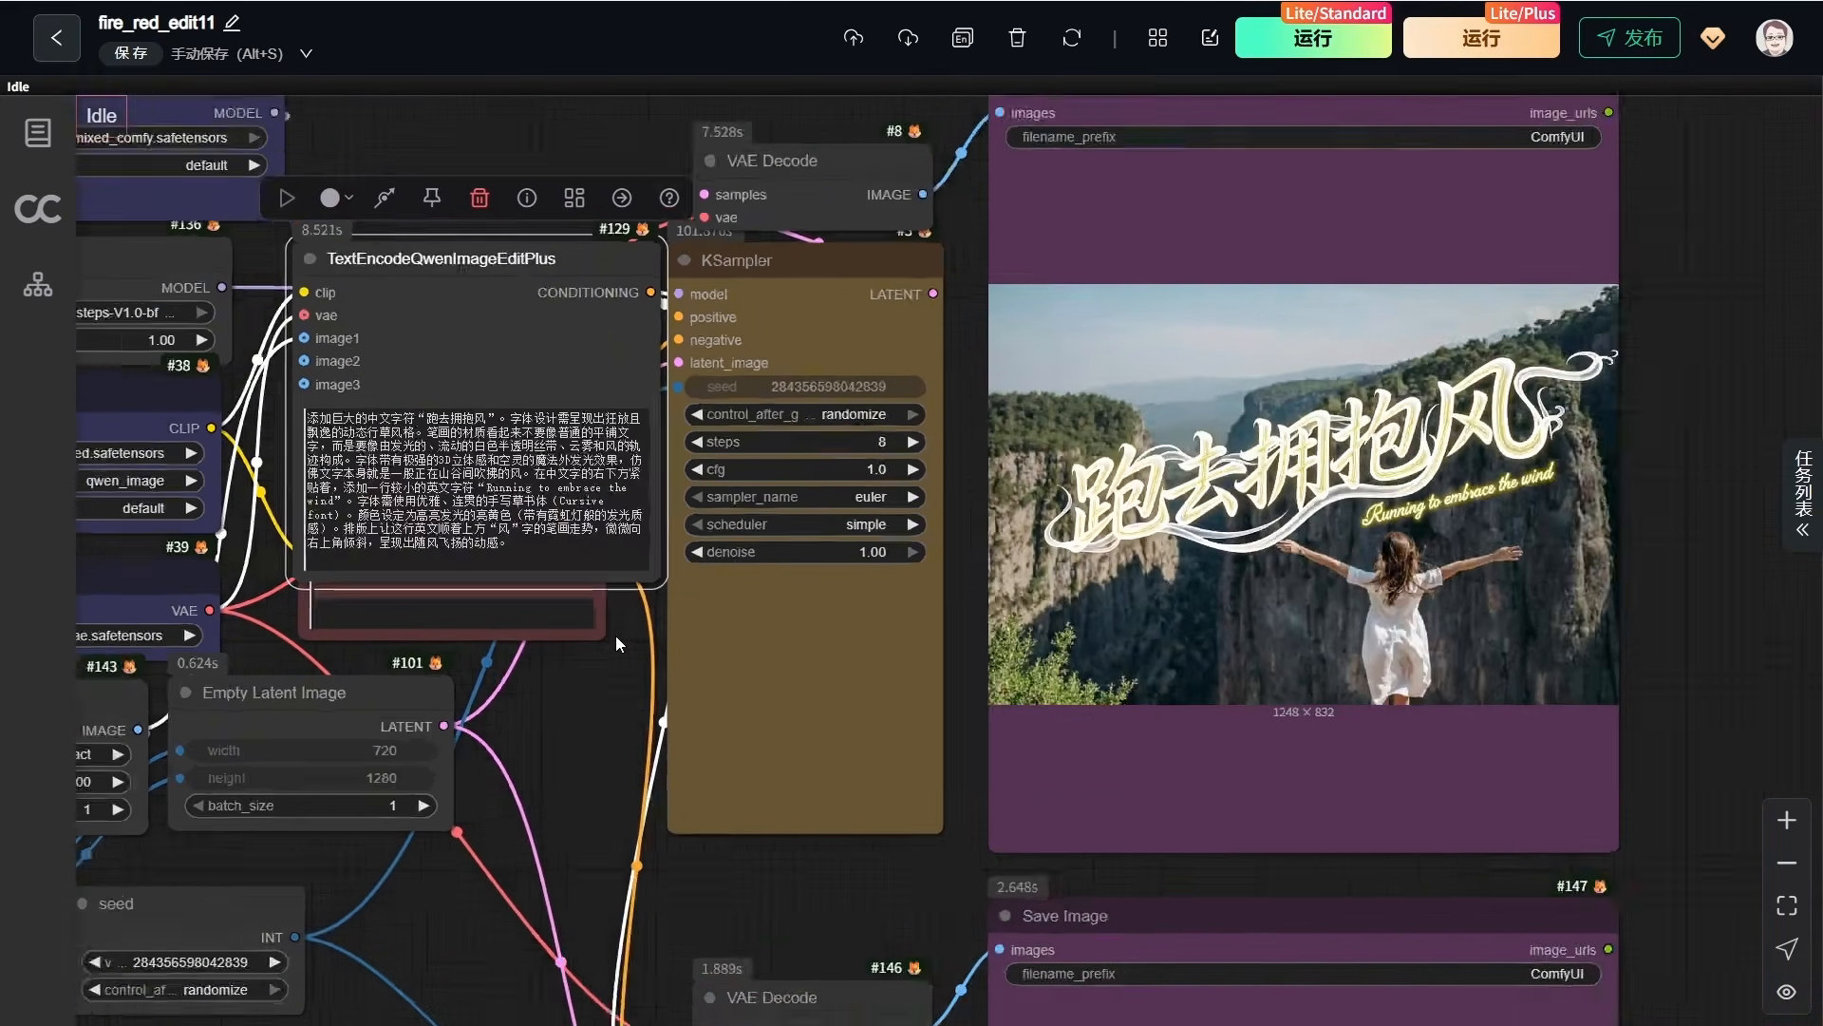
scroll(615, 635, down, 2)
drag(1708, 823, 1718, 503)
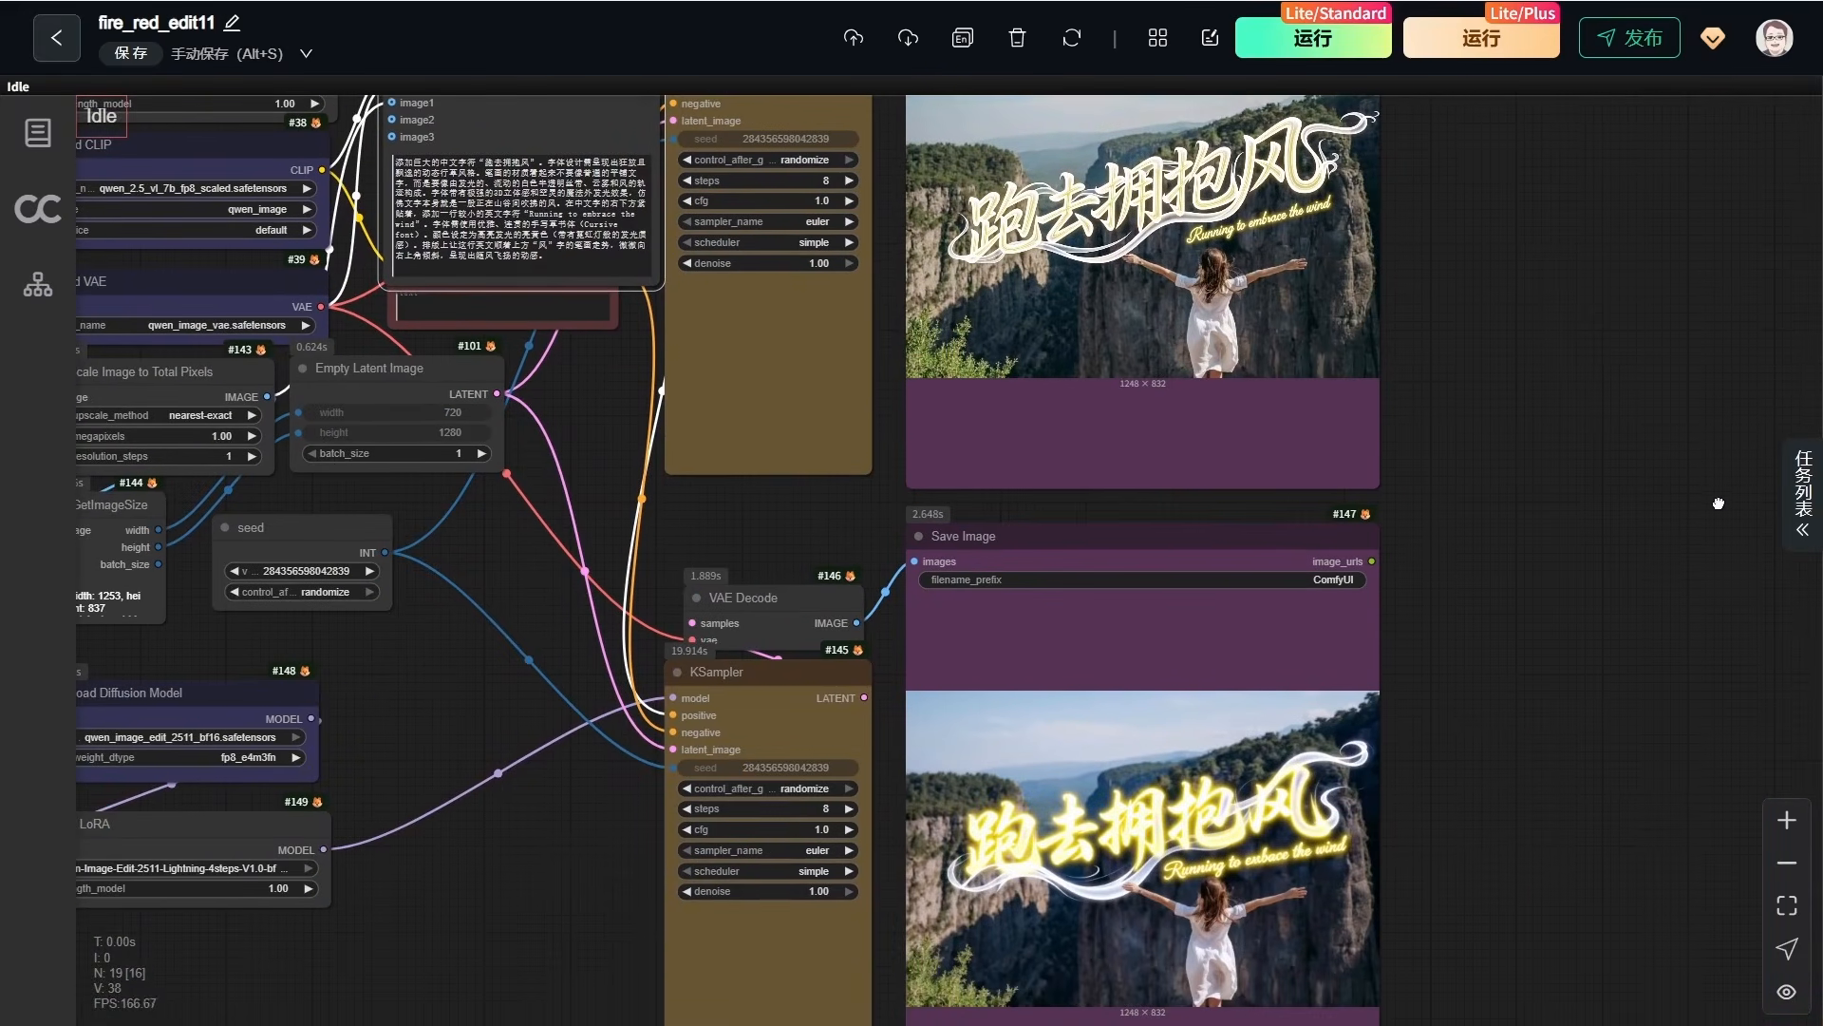
scroll(1604, 435, down, 1)
drag(1605, 435, 1612, 472)
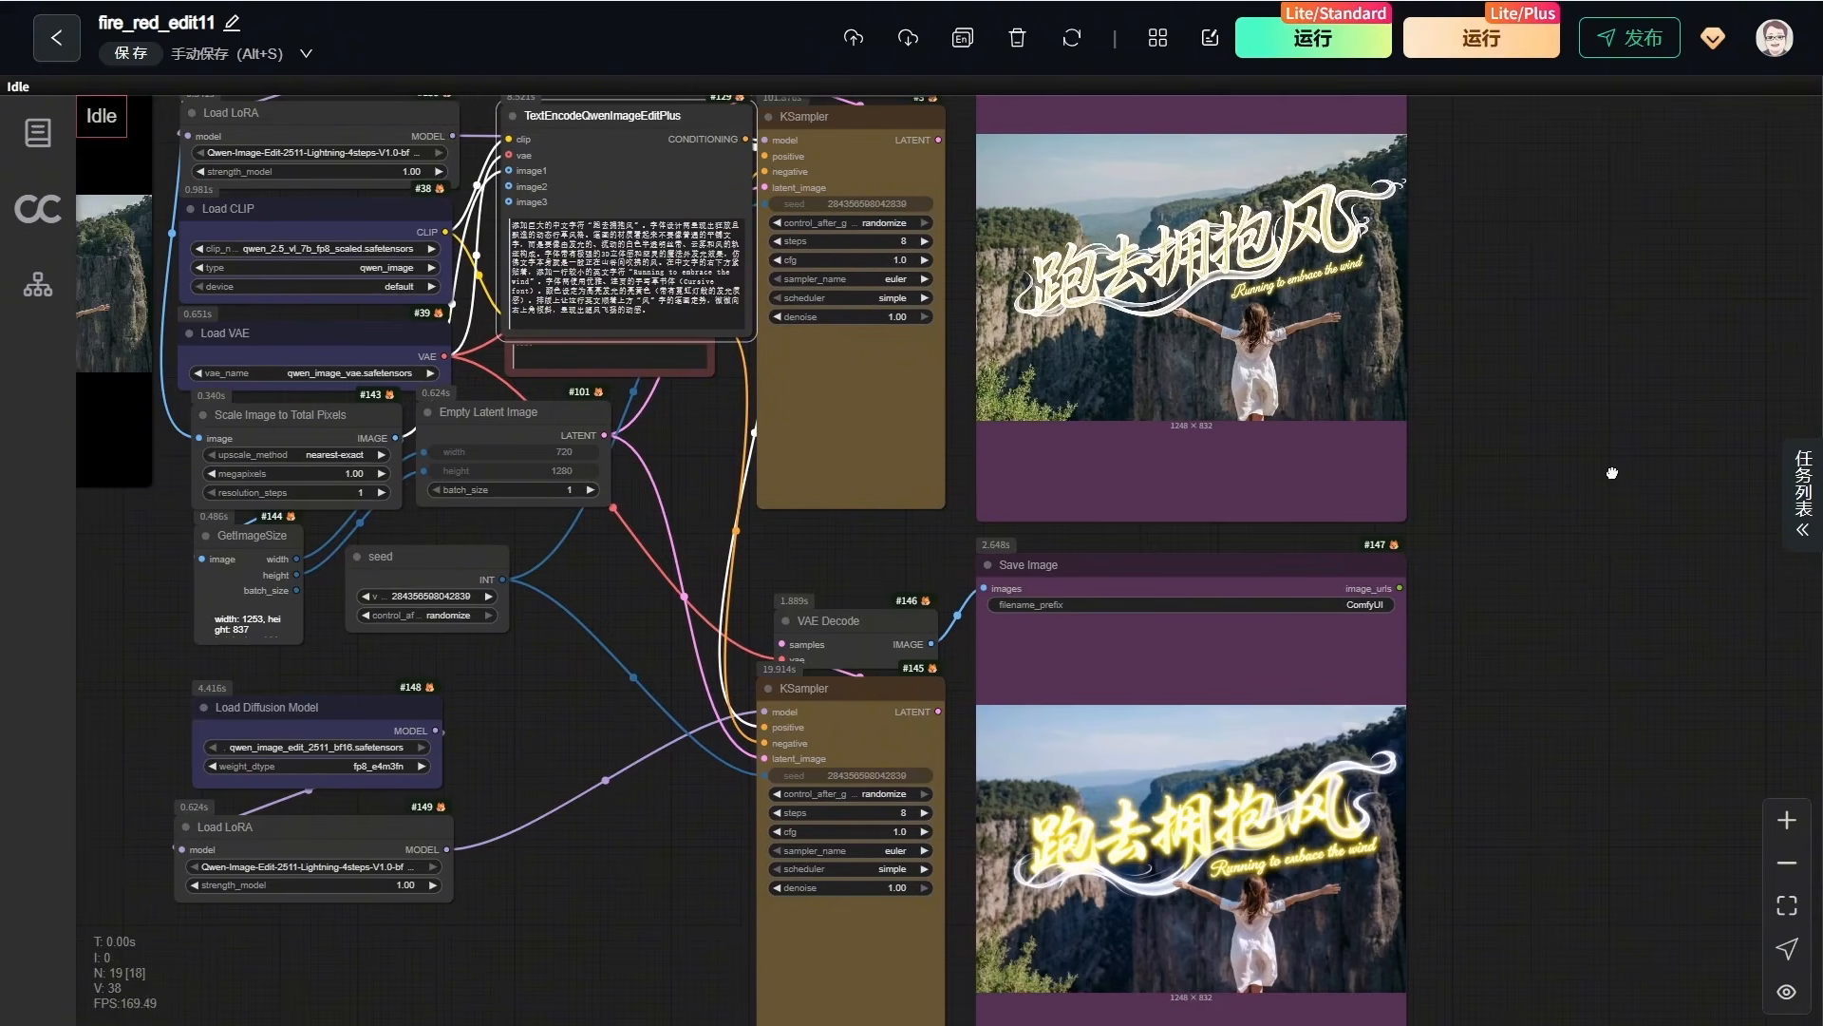
Inspect the Chinese calligraphy and English tagline up close in the first branch's result, and the same lettering in the second branch's
scroll(1177, 293, up, 4)
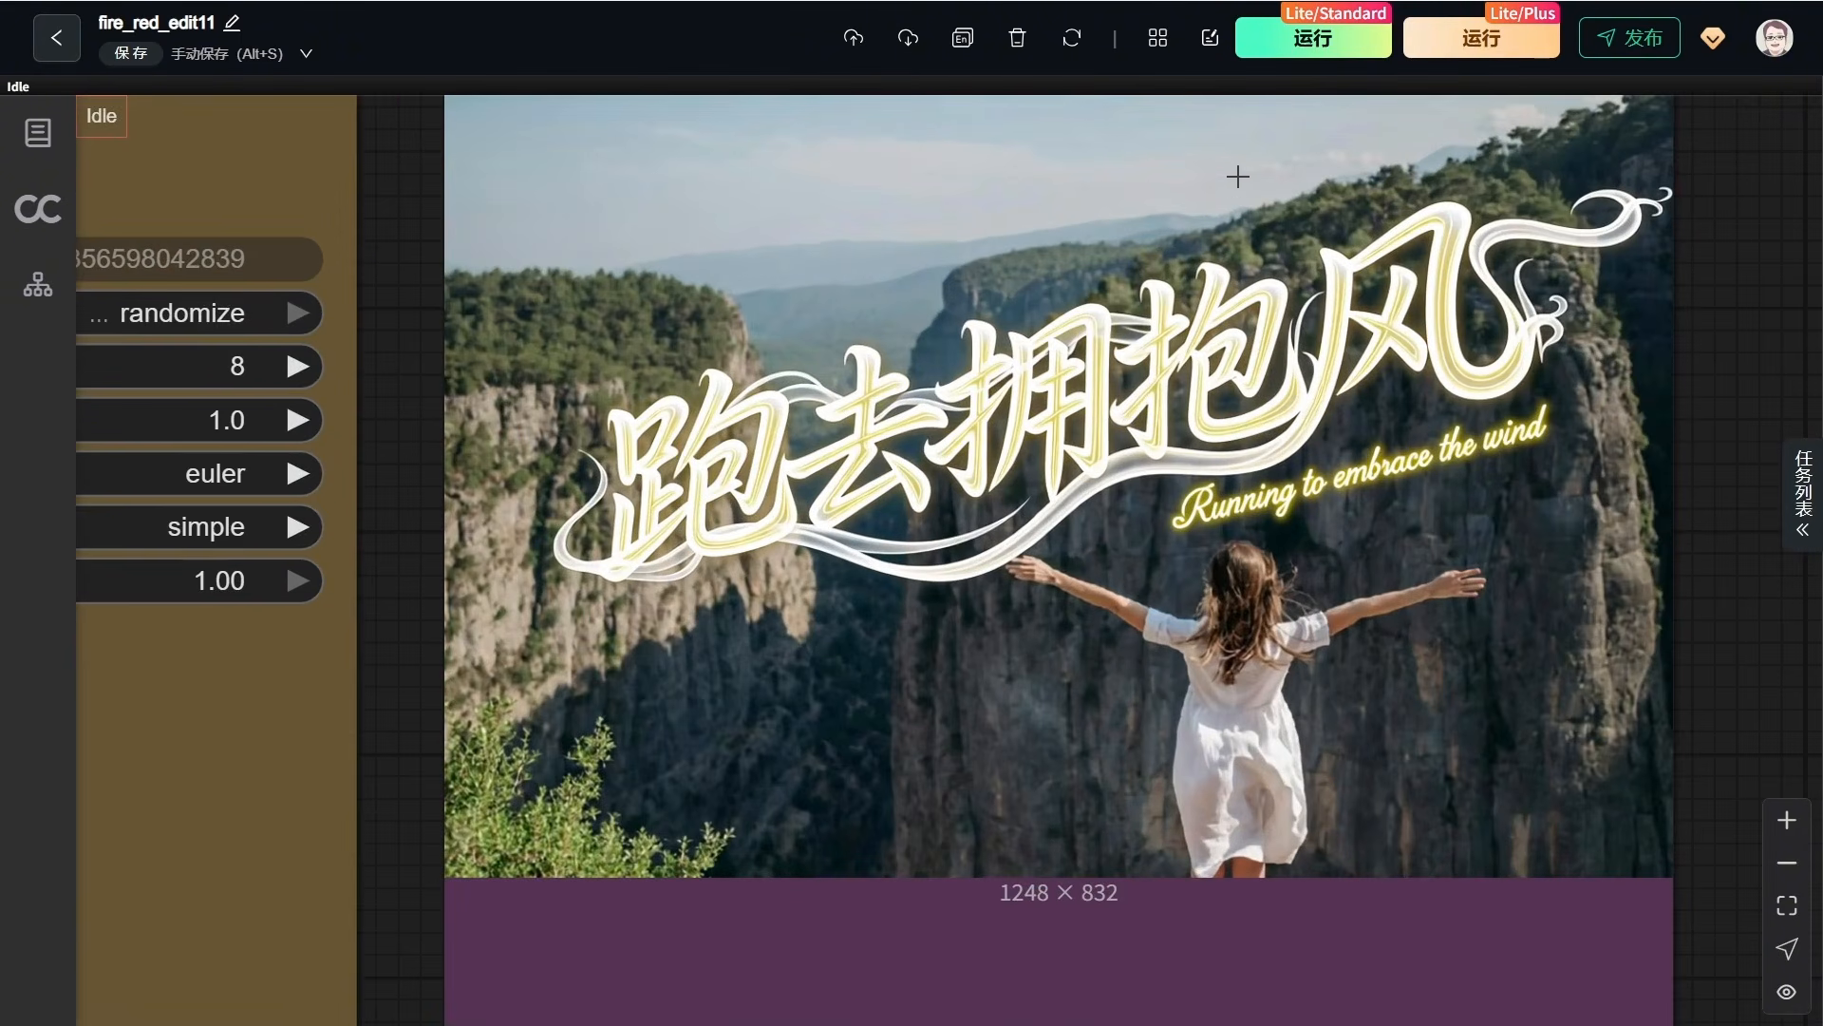
drag(1726, 699, 1702, 216)
scroll(1686, 361, down, 3)
drag(1701, 705, 1624, 2)
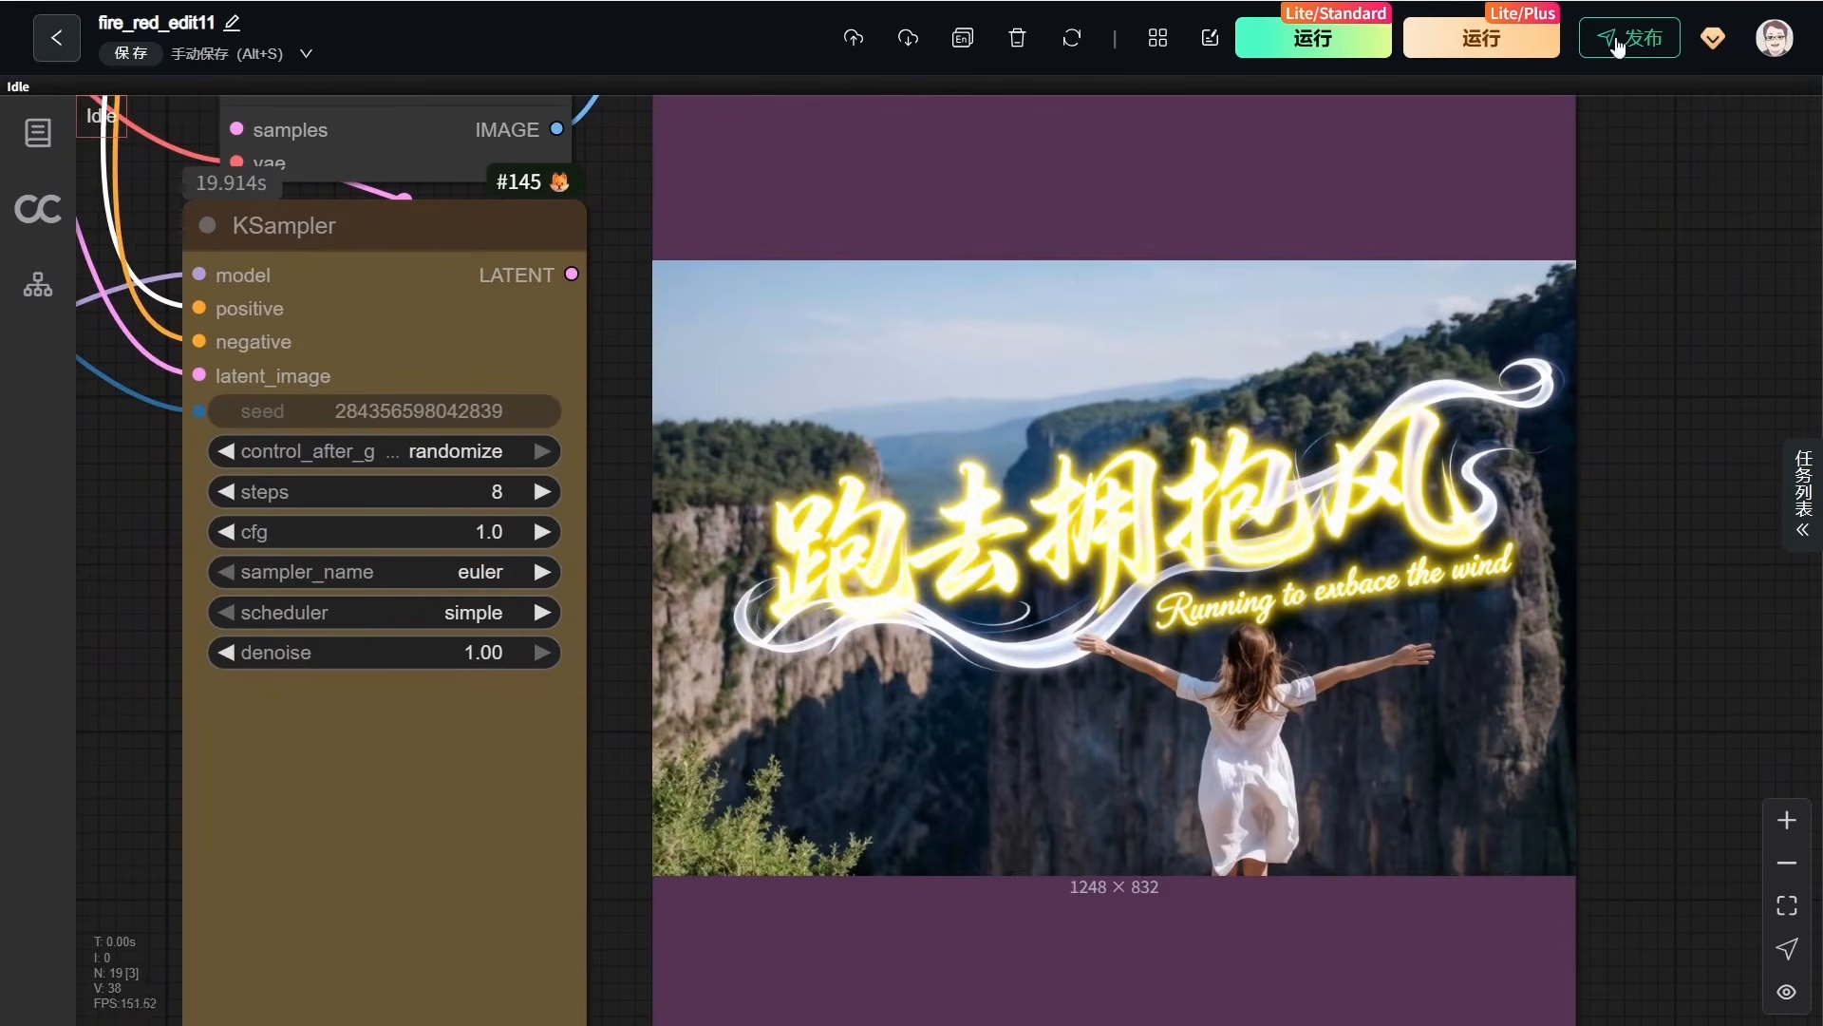
scroll(1364, 390, up, 1)
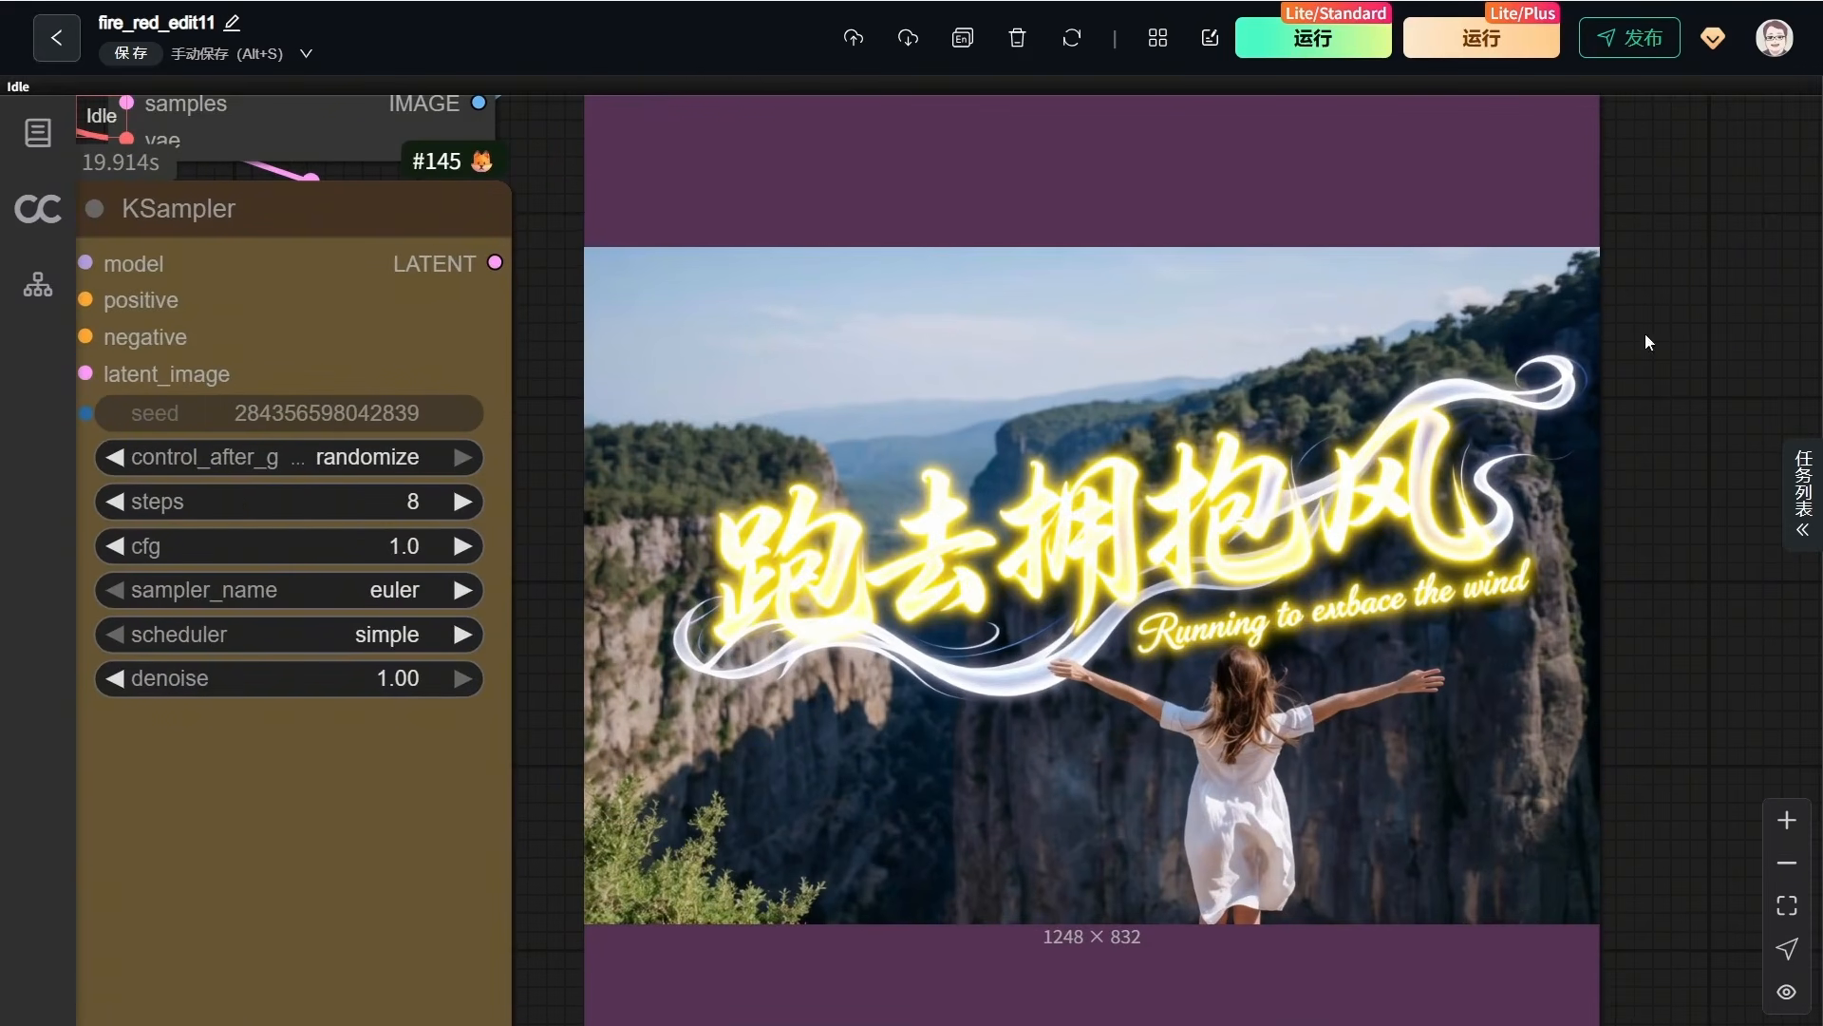
drag(1687, 239, 1686, 247)
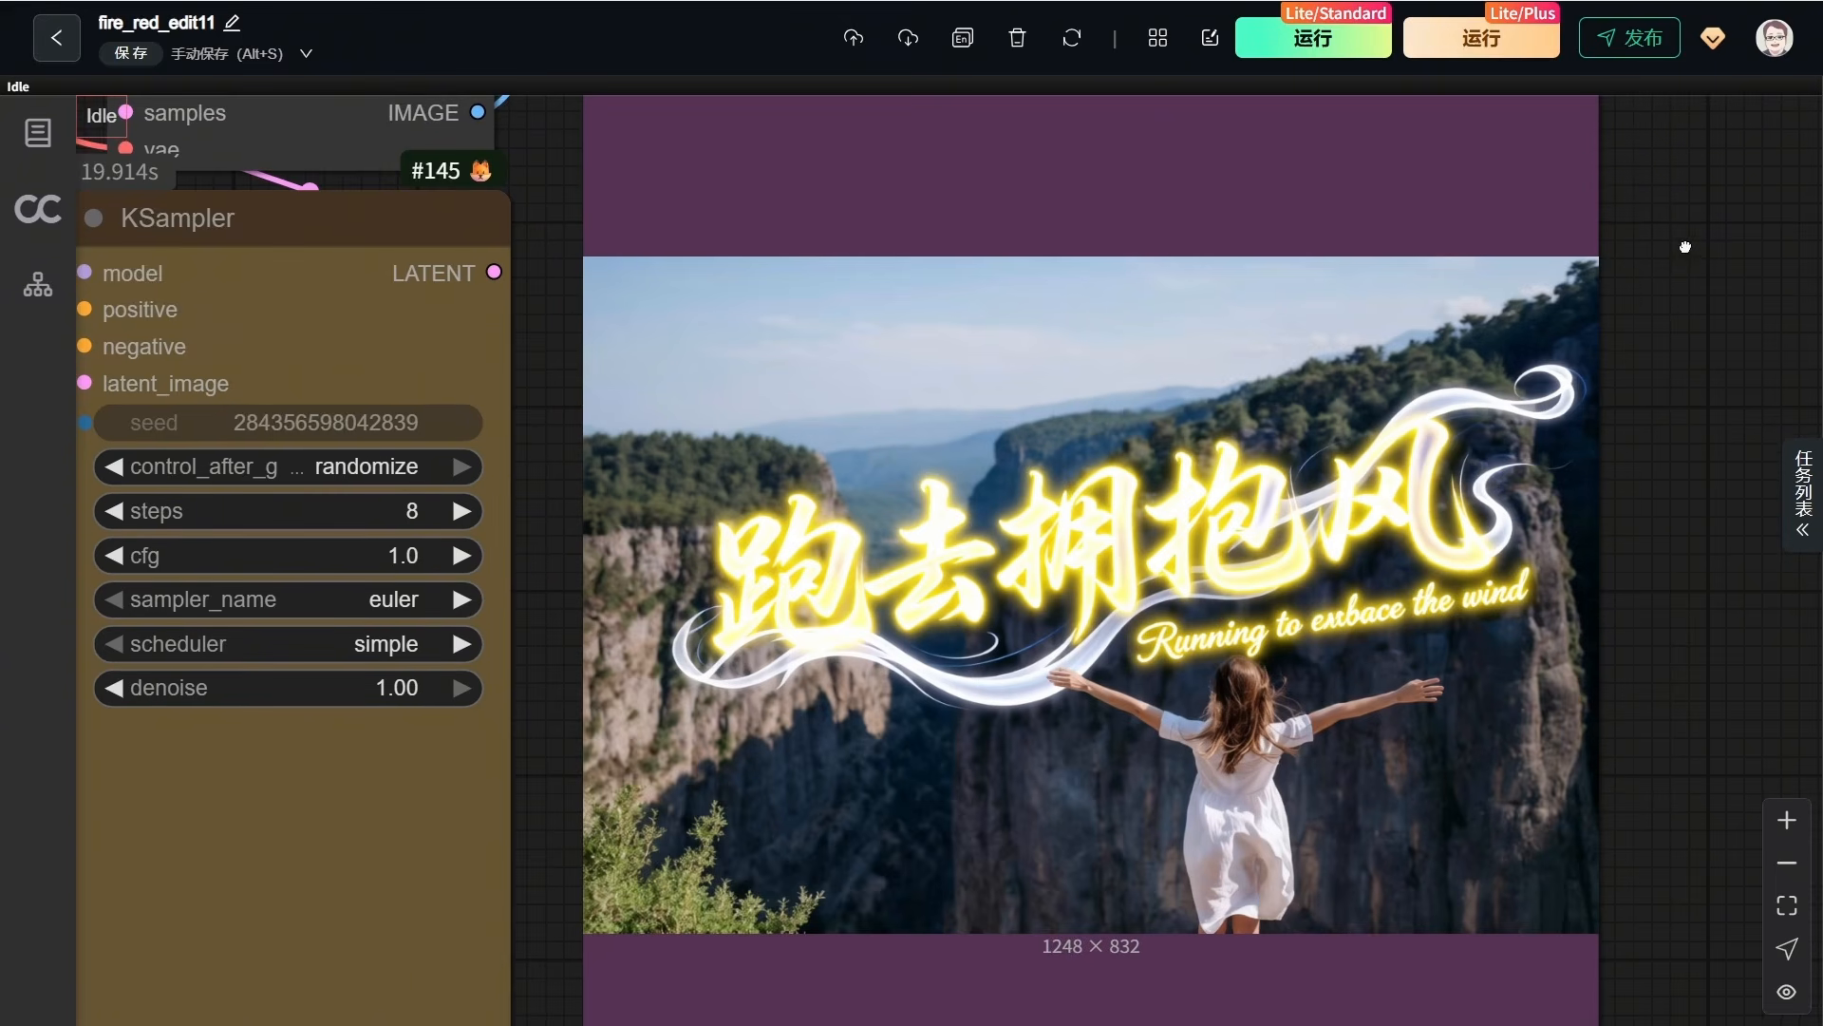
Review the whole fire_red_edit11 workflow with the source photo of the cliffs alongside both branches' results
scroll(1684, 247, down, 5)
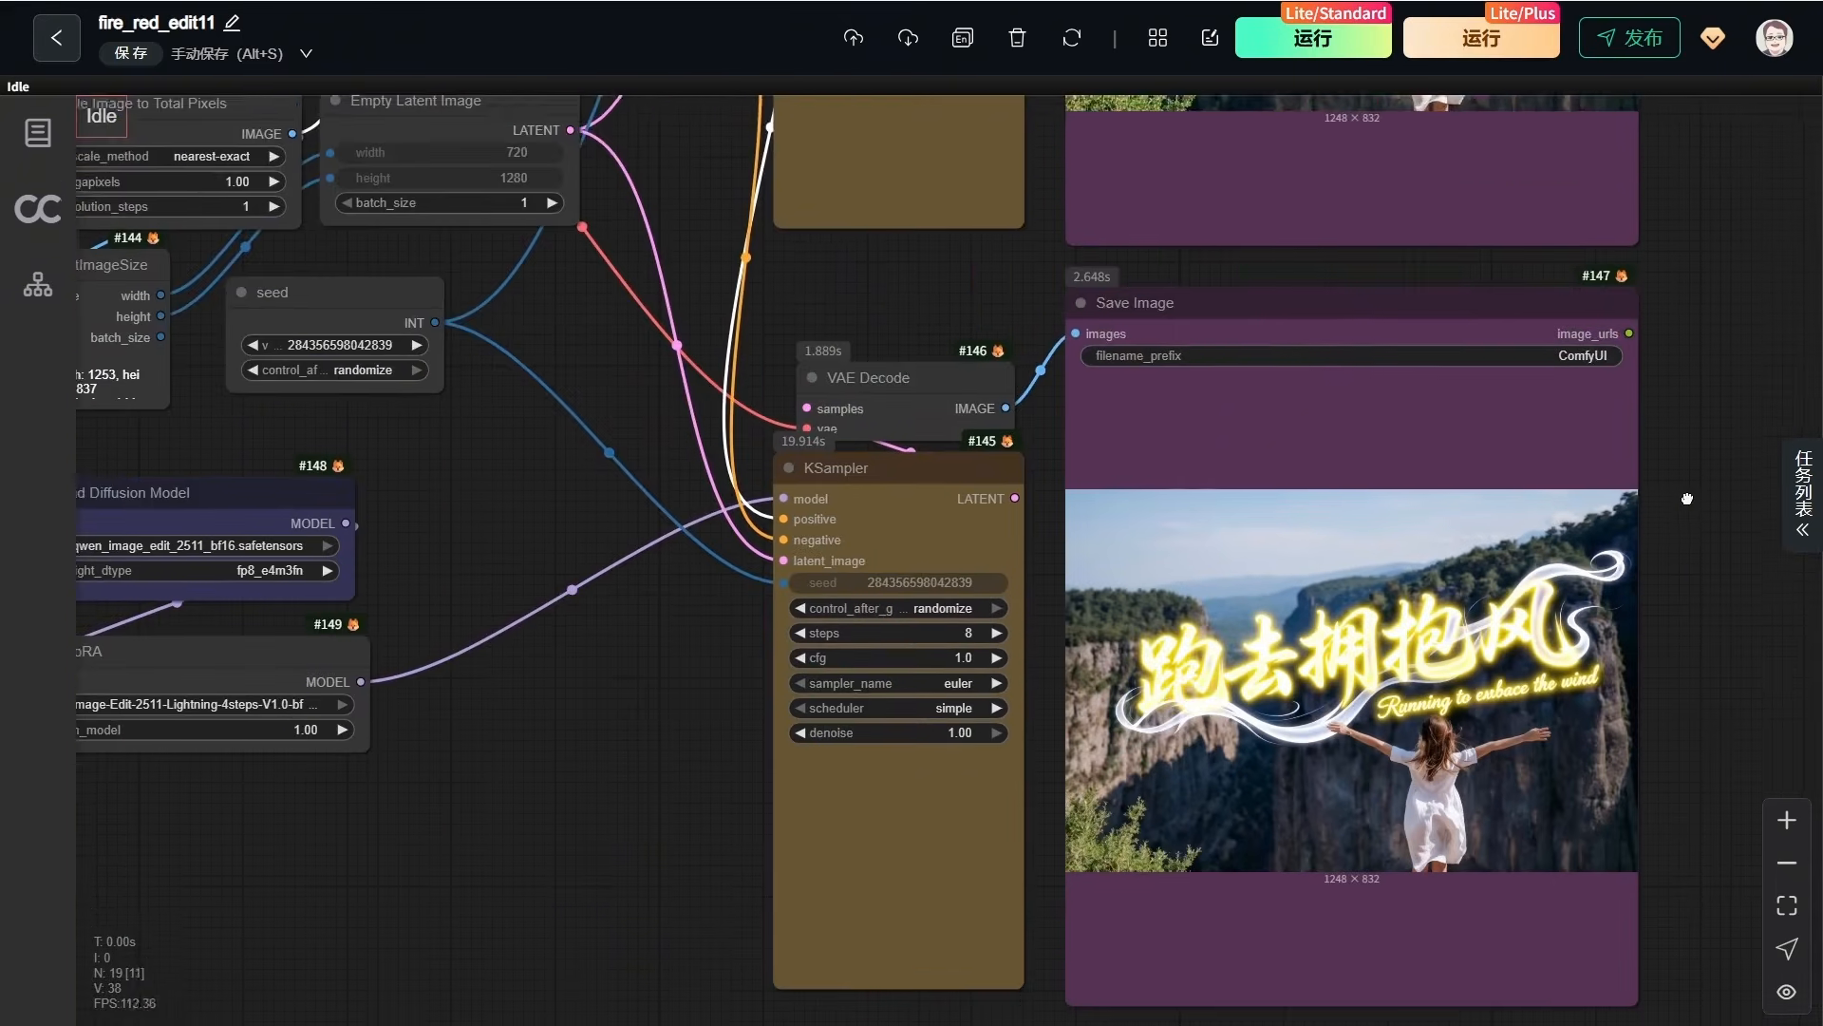
scroll(1683, 550, down, 3)
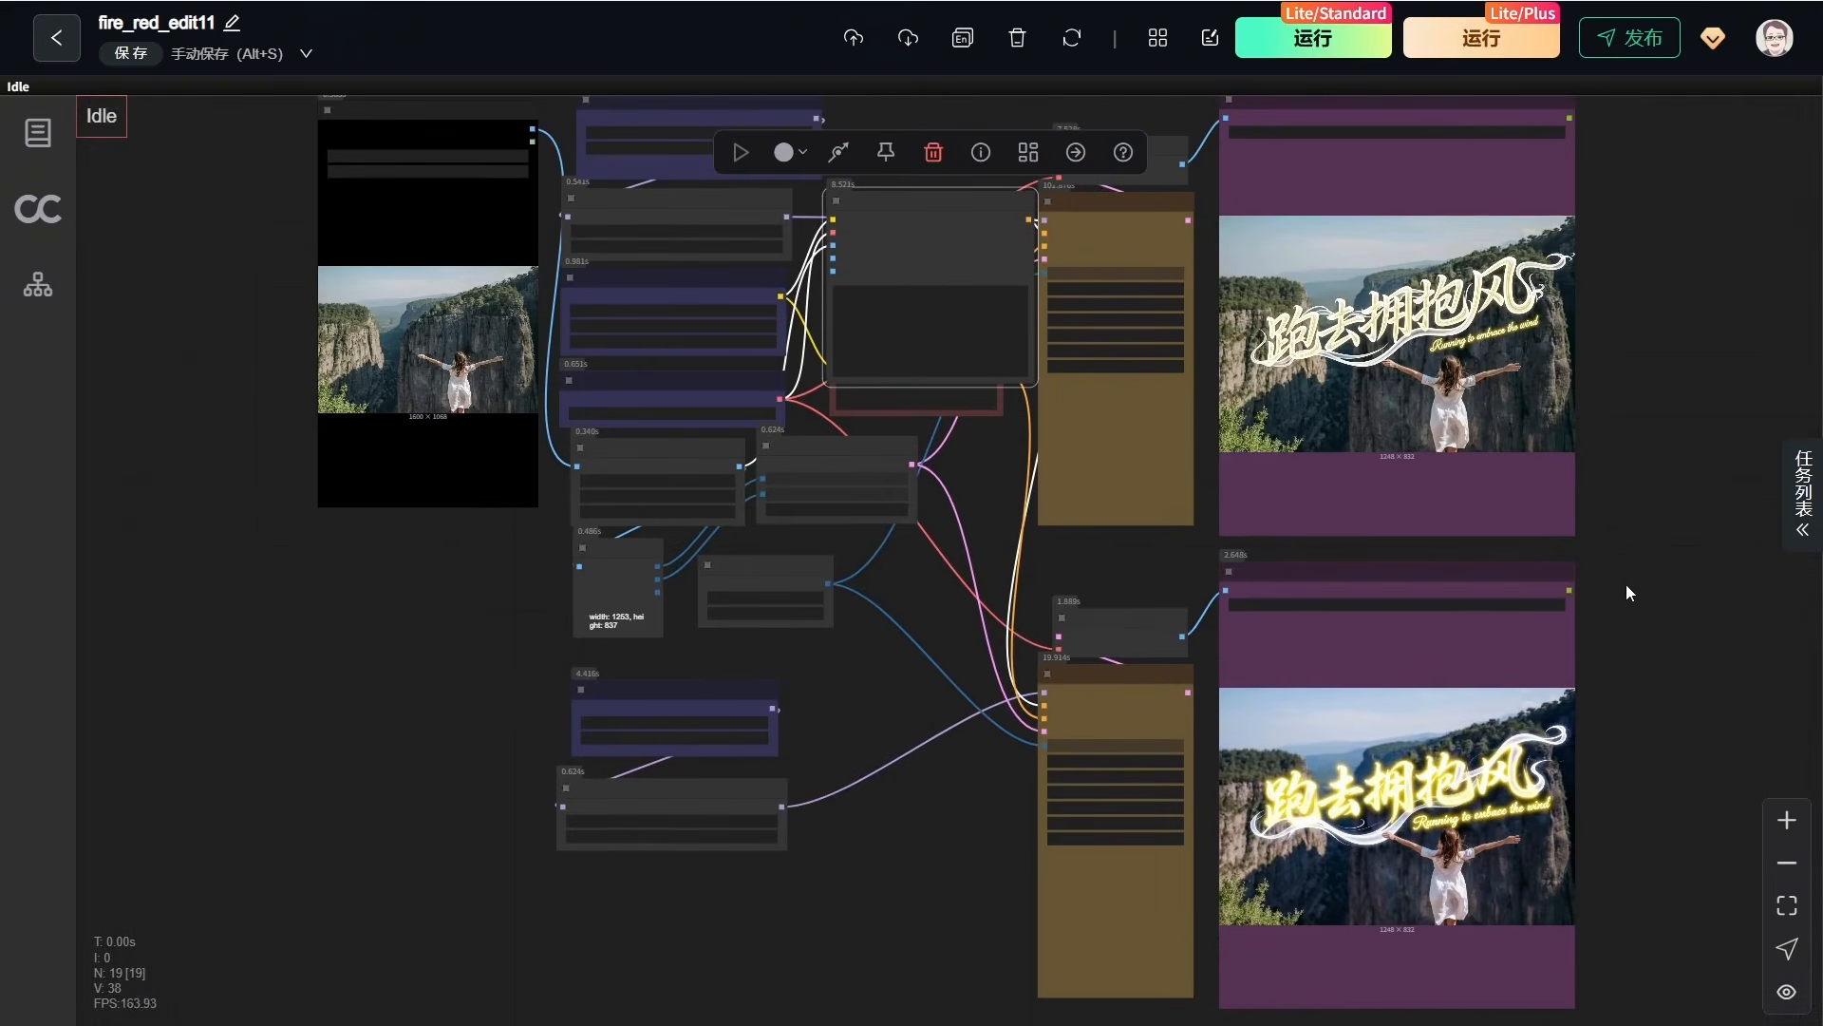
drag(1626, 584, 1604, 569)
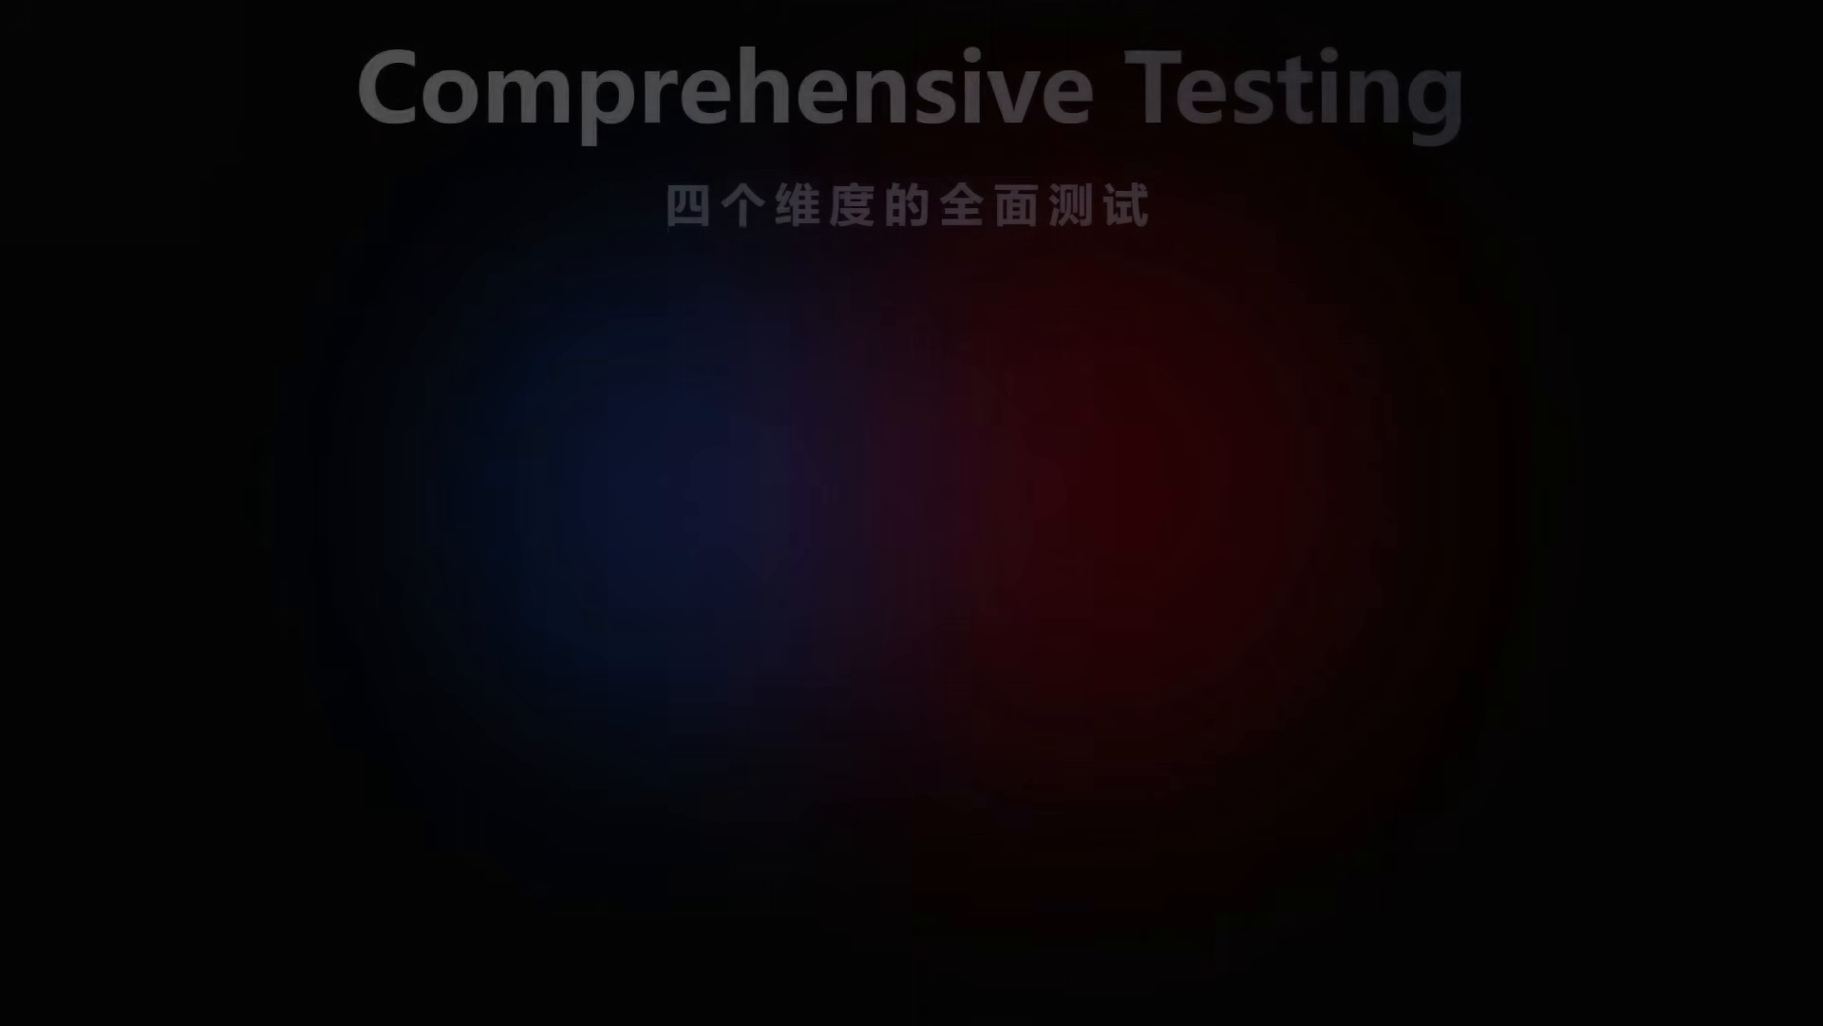